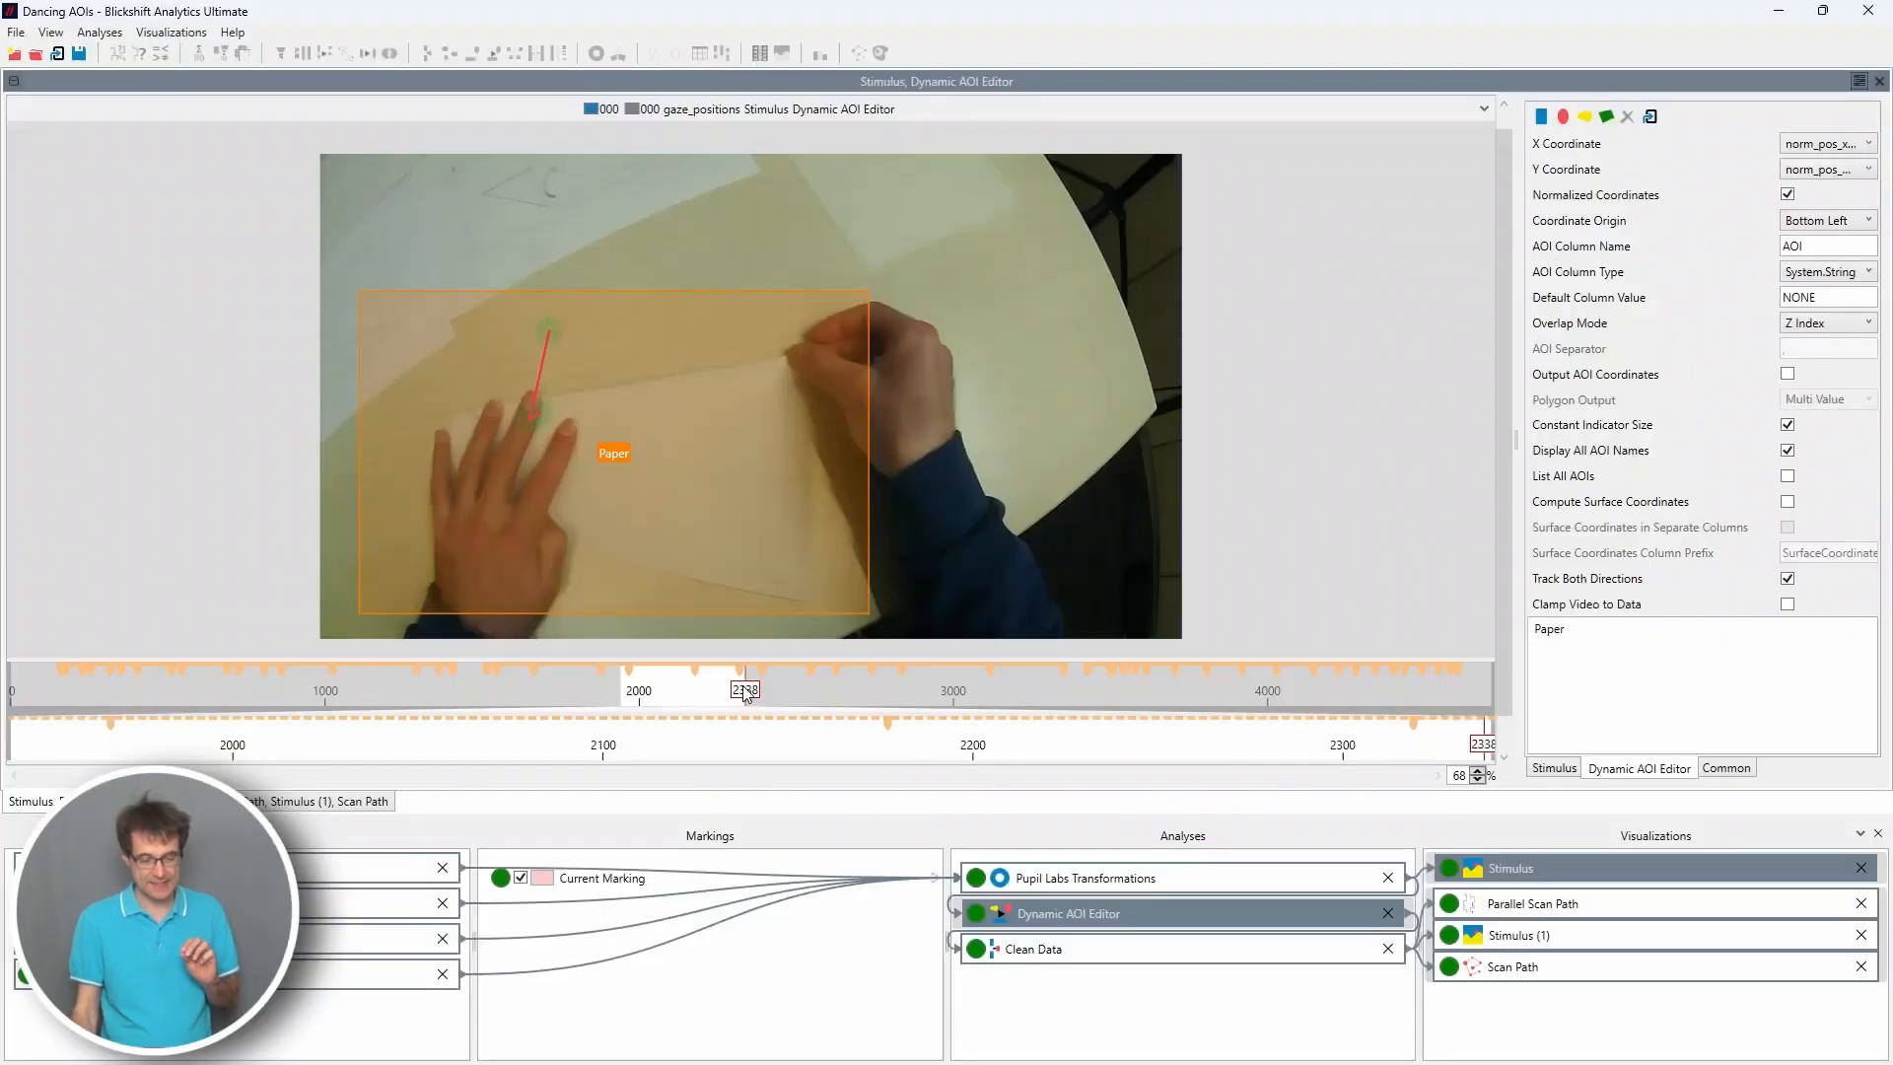
Step: Attach a Labeling analysis to the output of the Dynamic AOI Editor node
click(745, 693)
drag(744, 694, 687, 695)
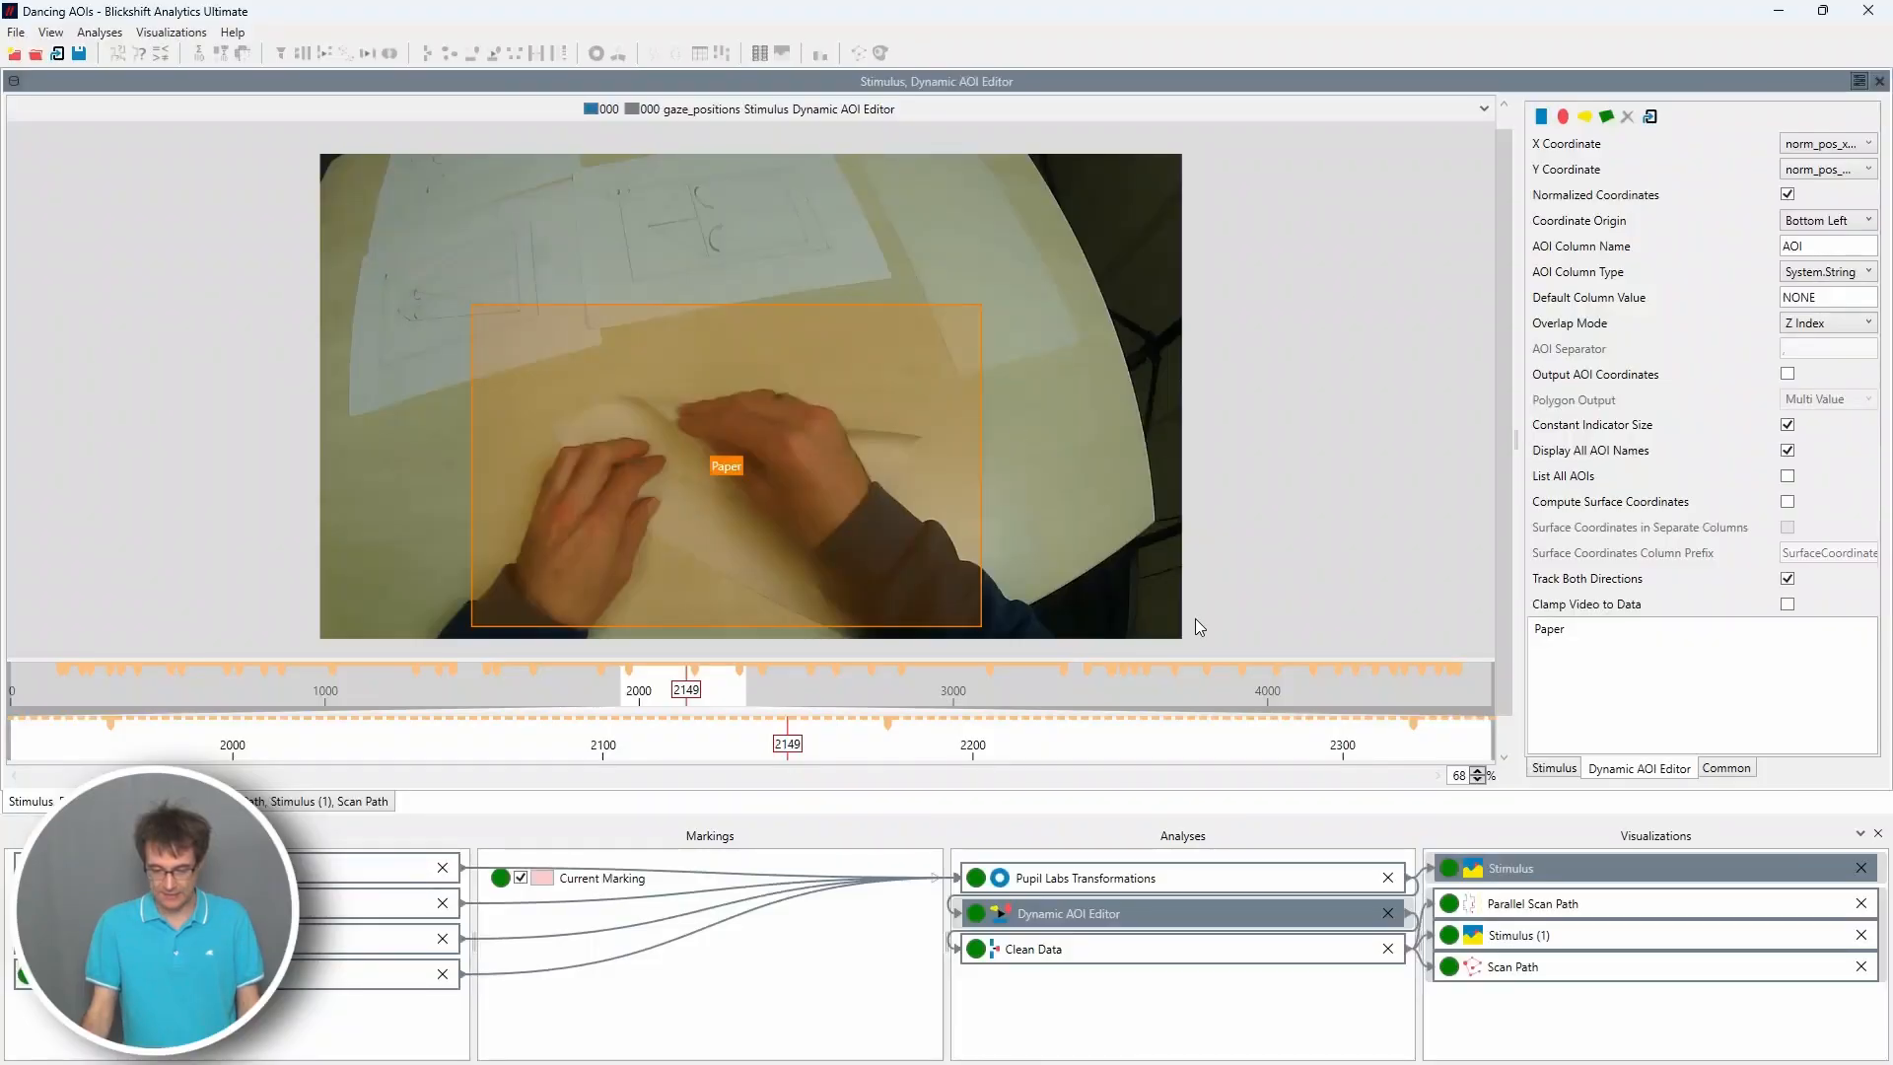
click(1201, 901)
right_click(1096, 917)
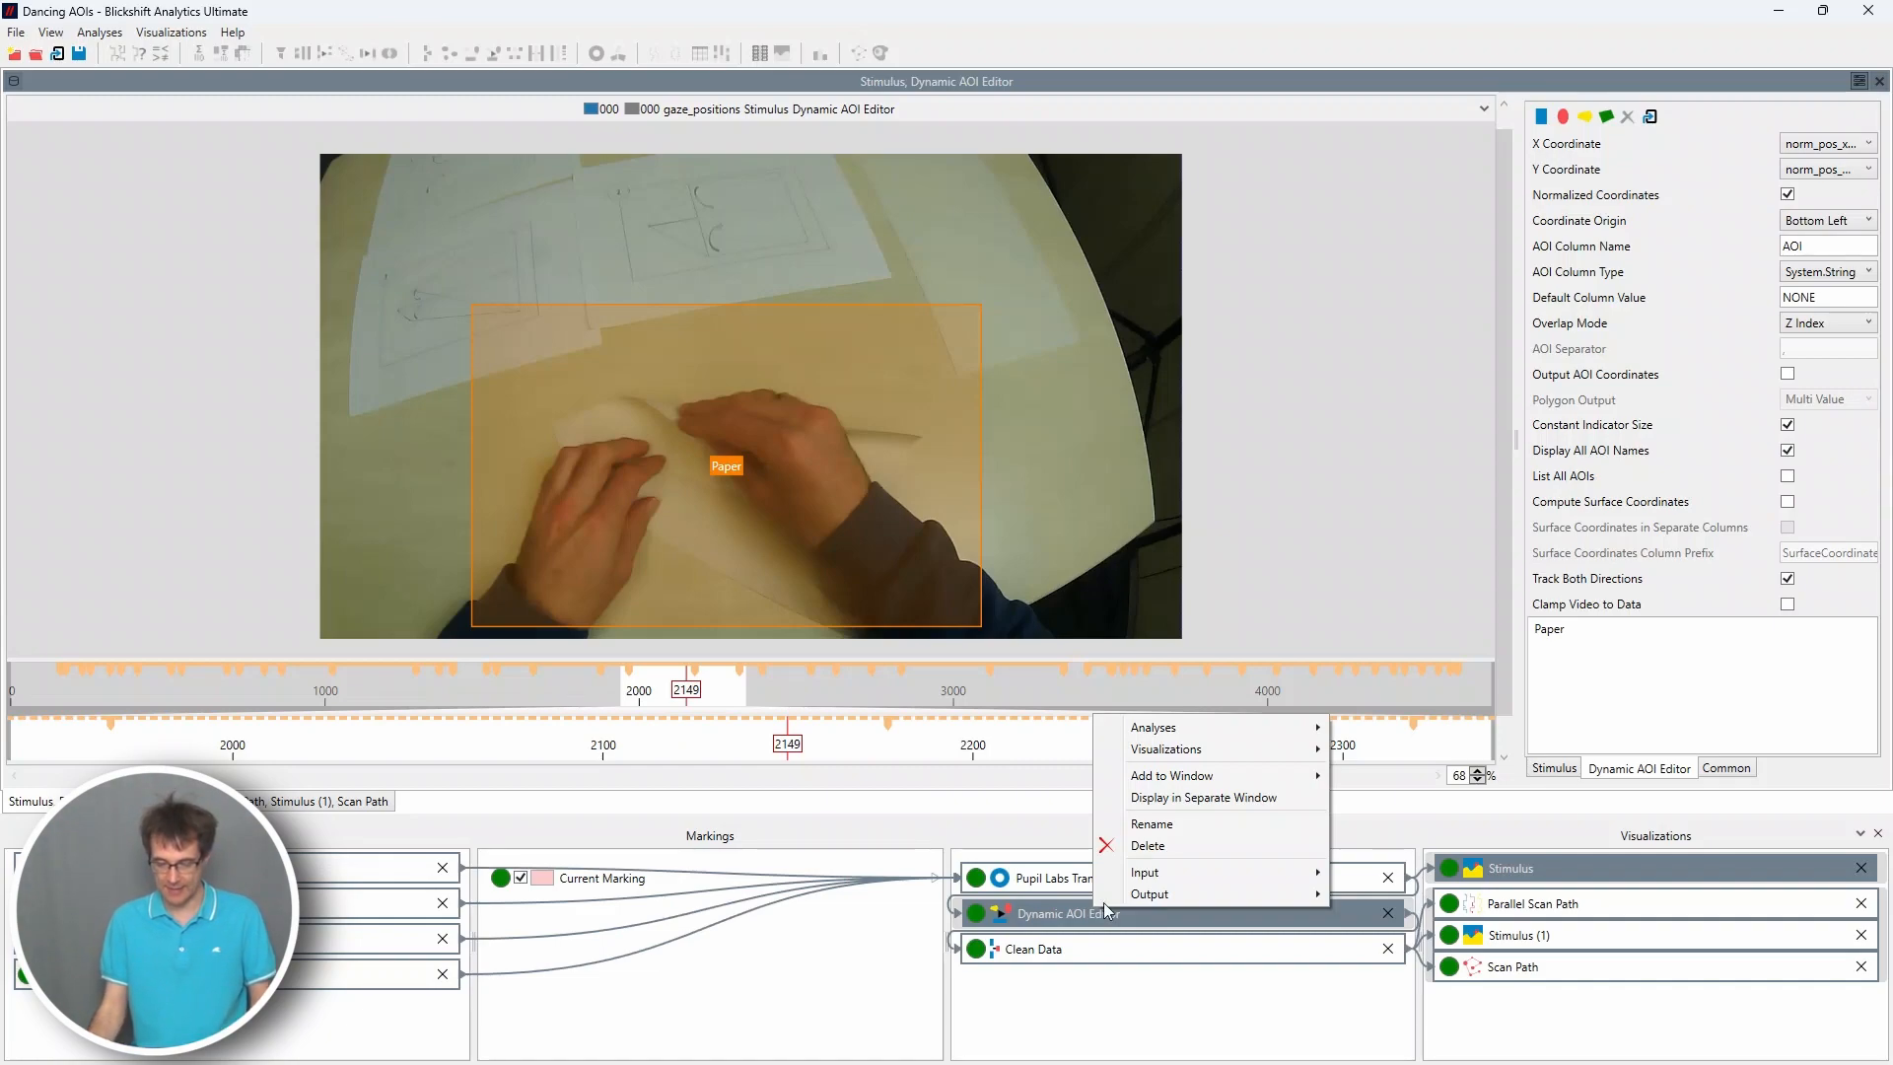
mouse_move(1233, 727)
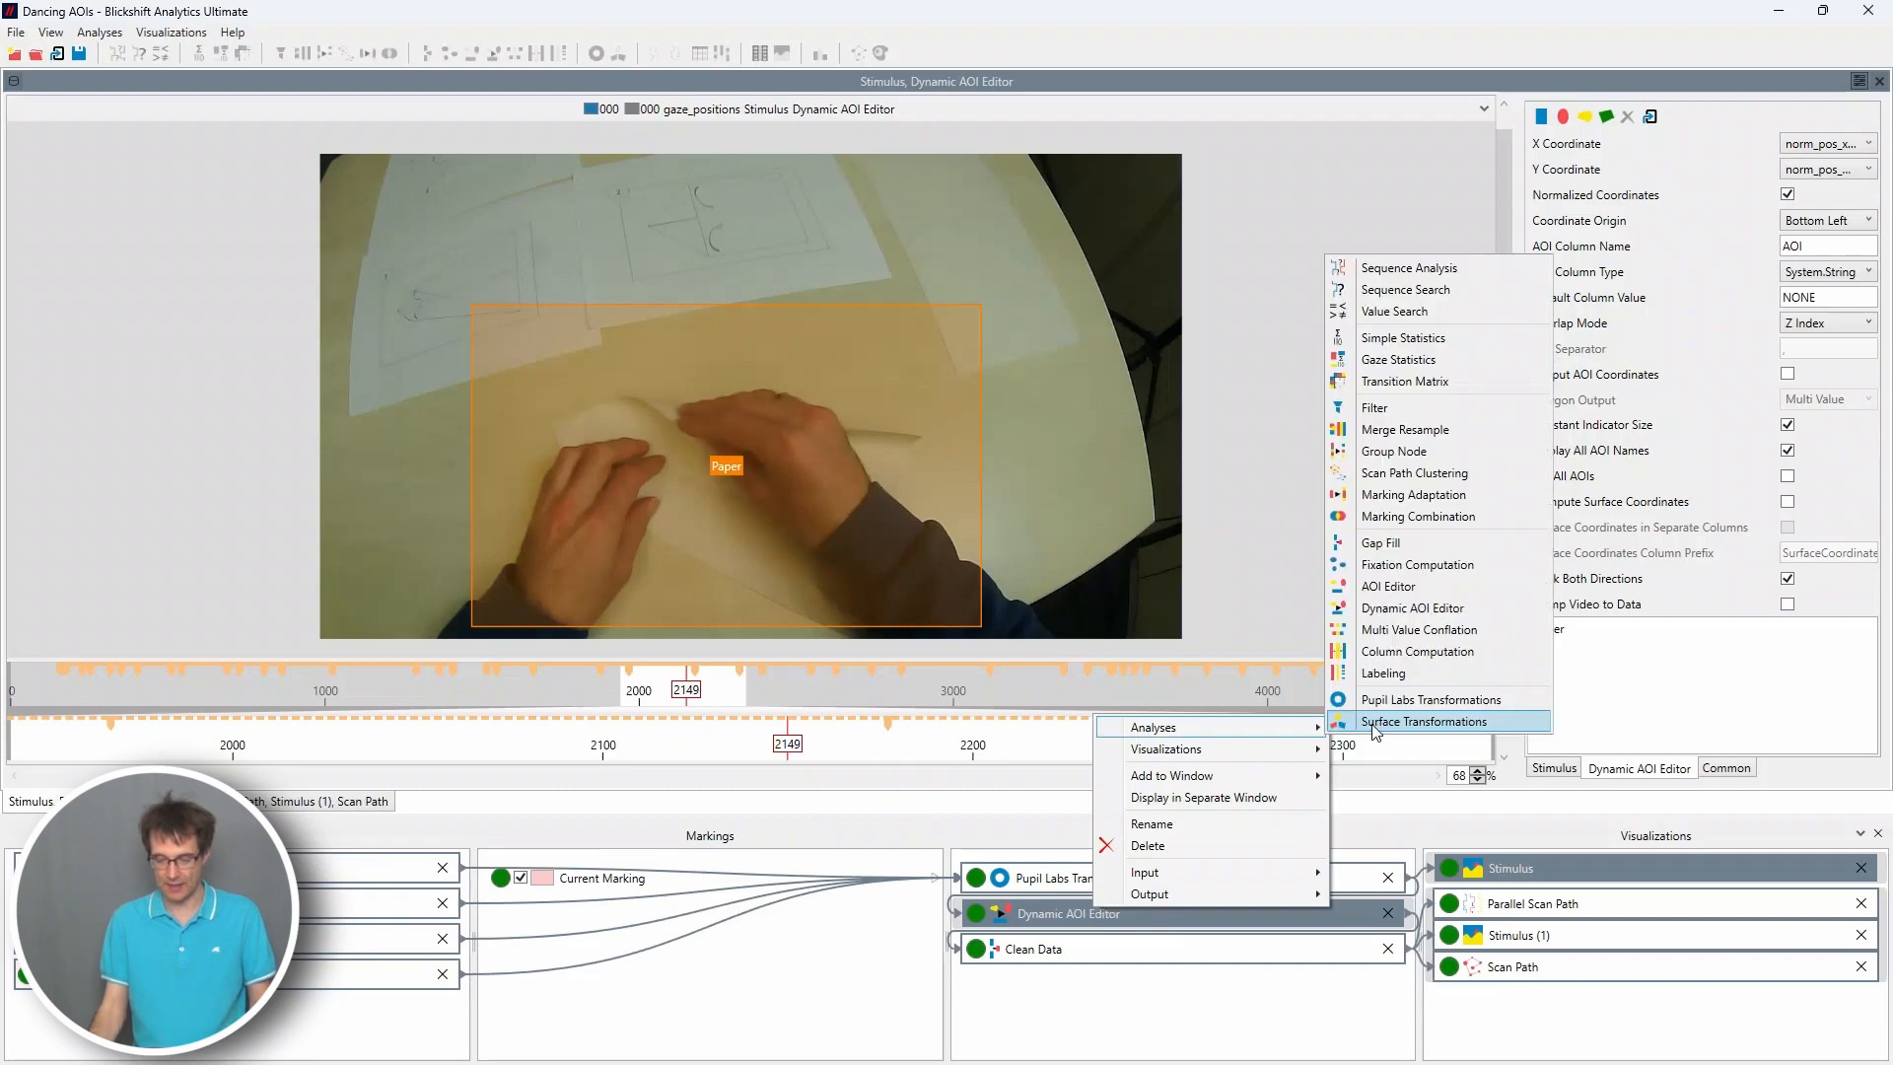
click(1384, 674)
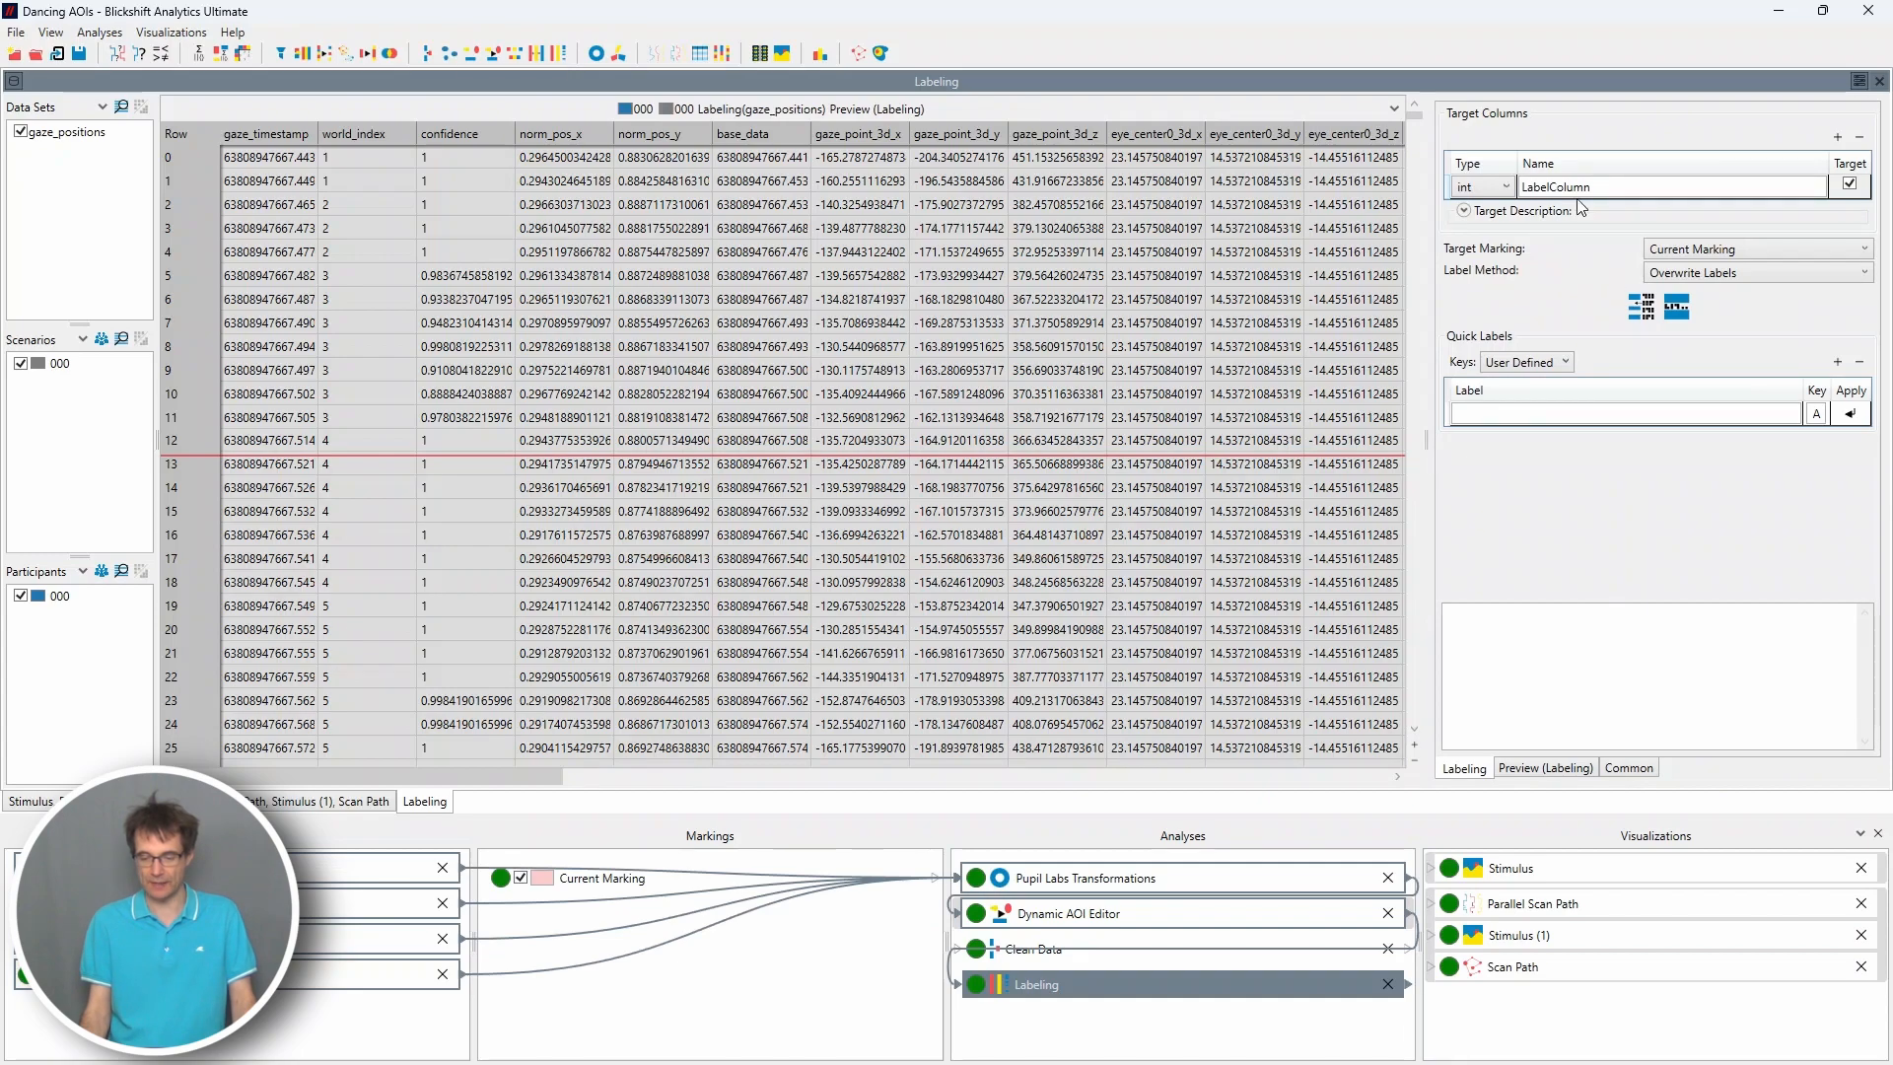
Step: Configure the label target column as a string named AOI_labels and enter Instructions as its first quick label
click(1486, 188)
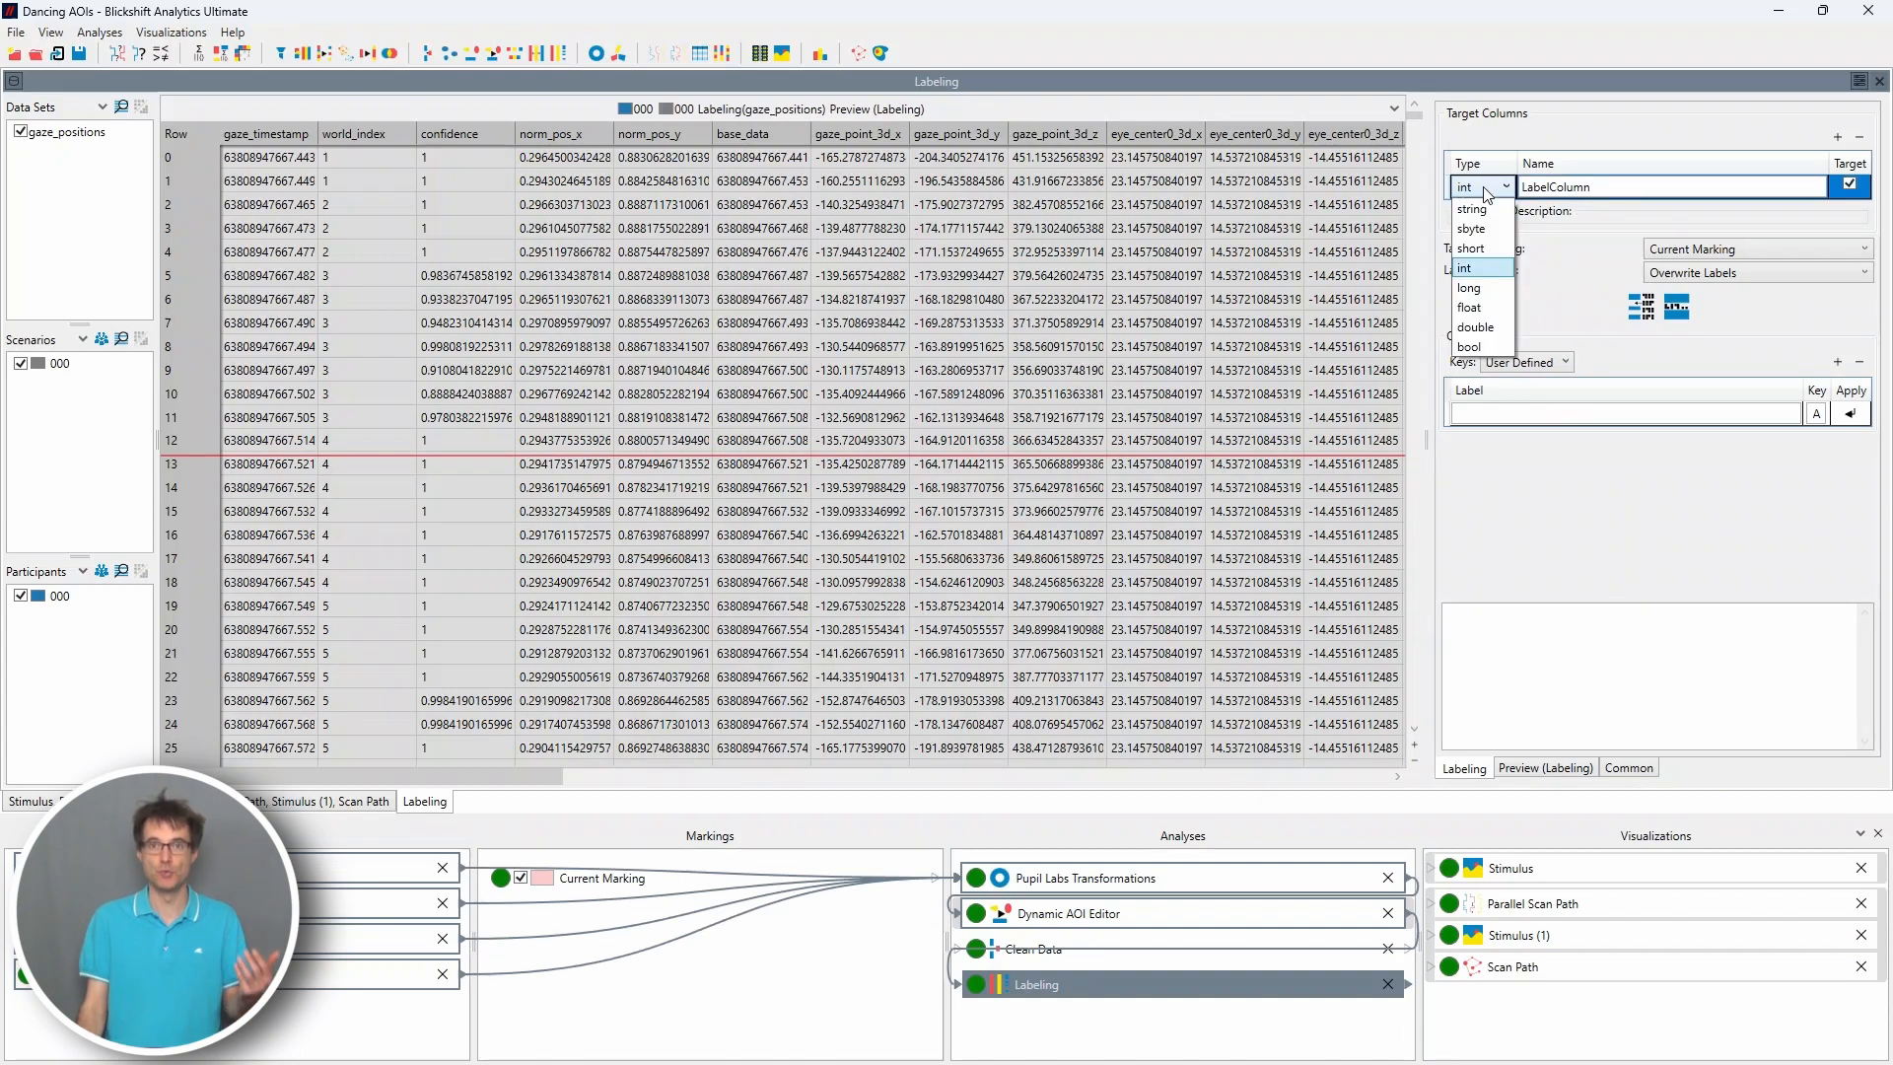
click(1475, 209)
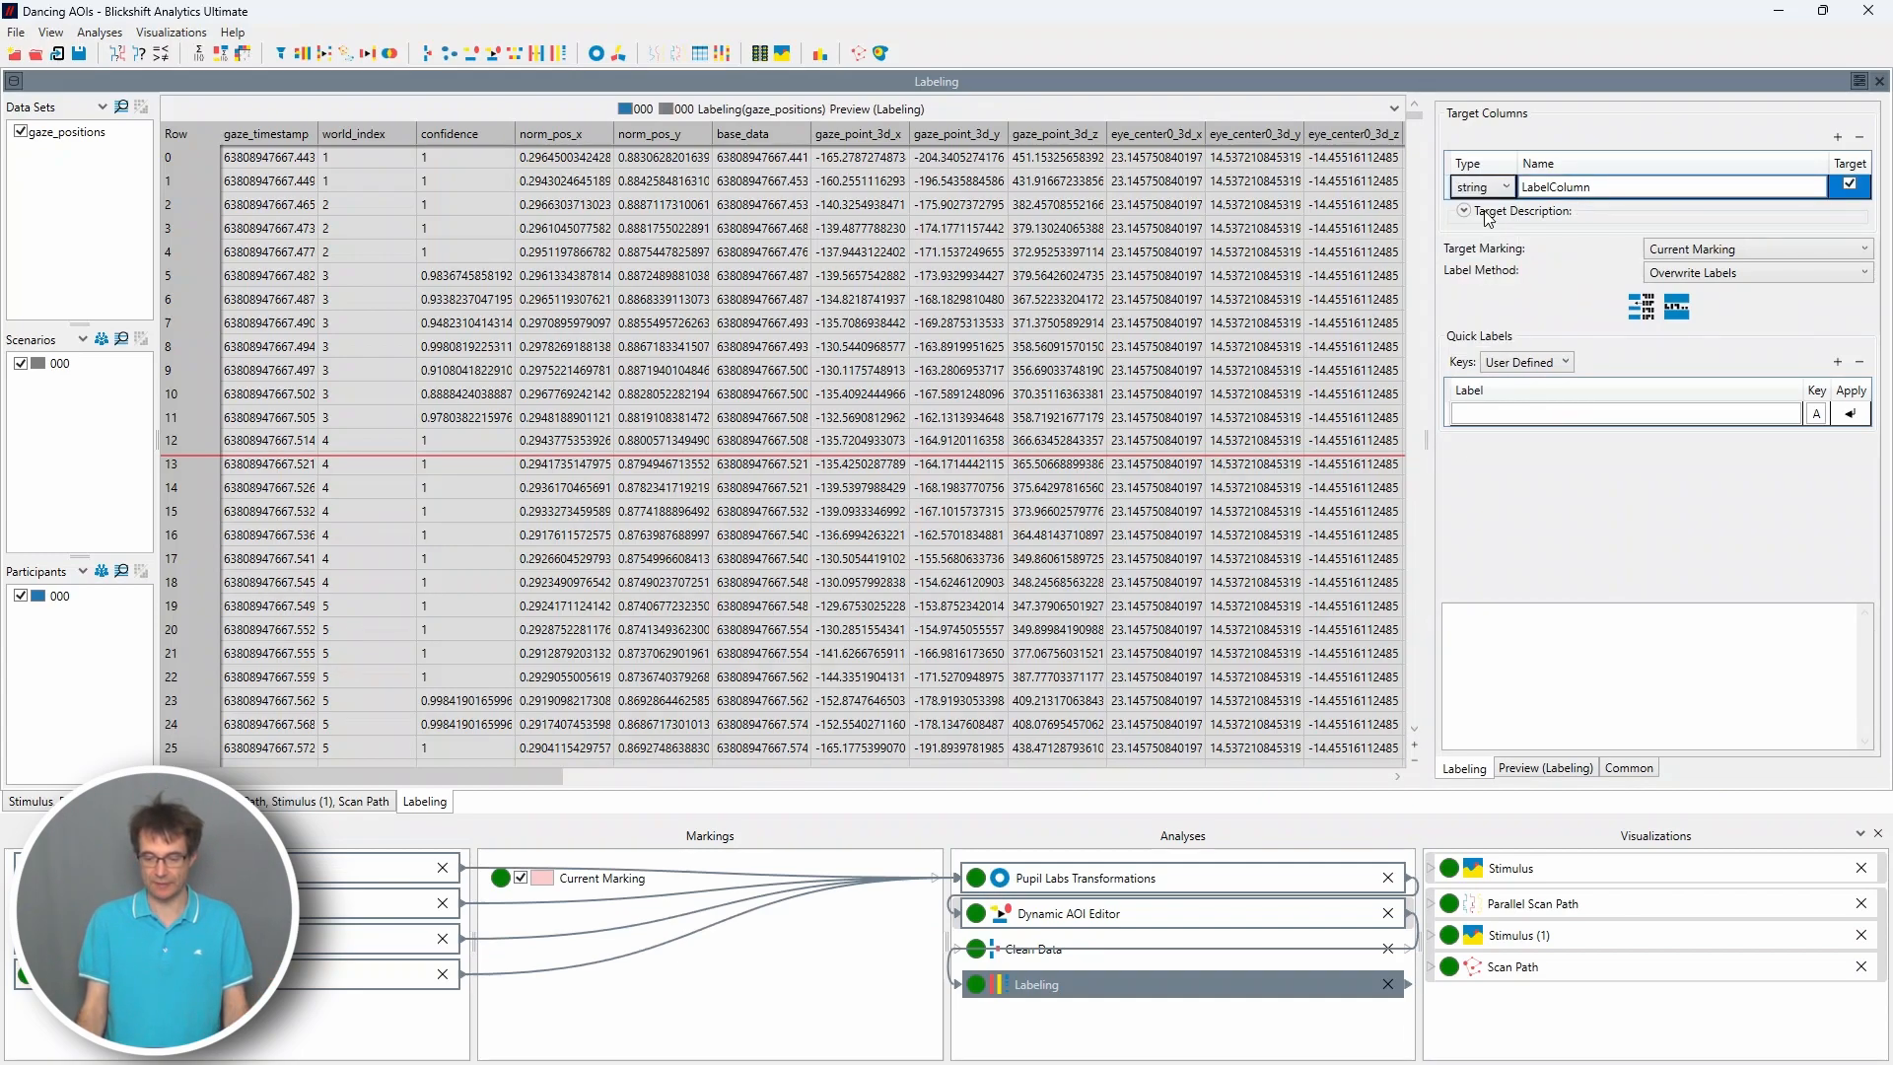
double_click(1556, 188)
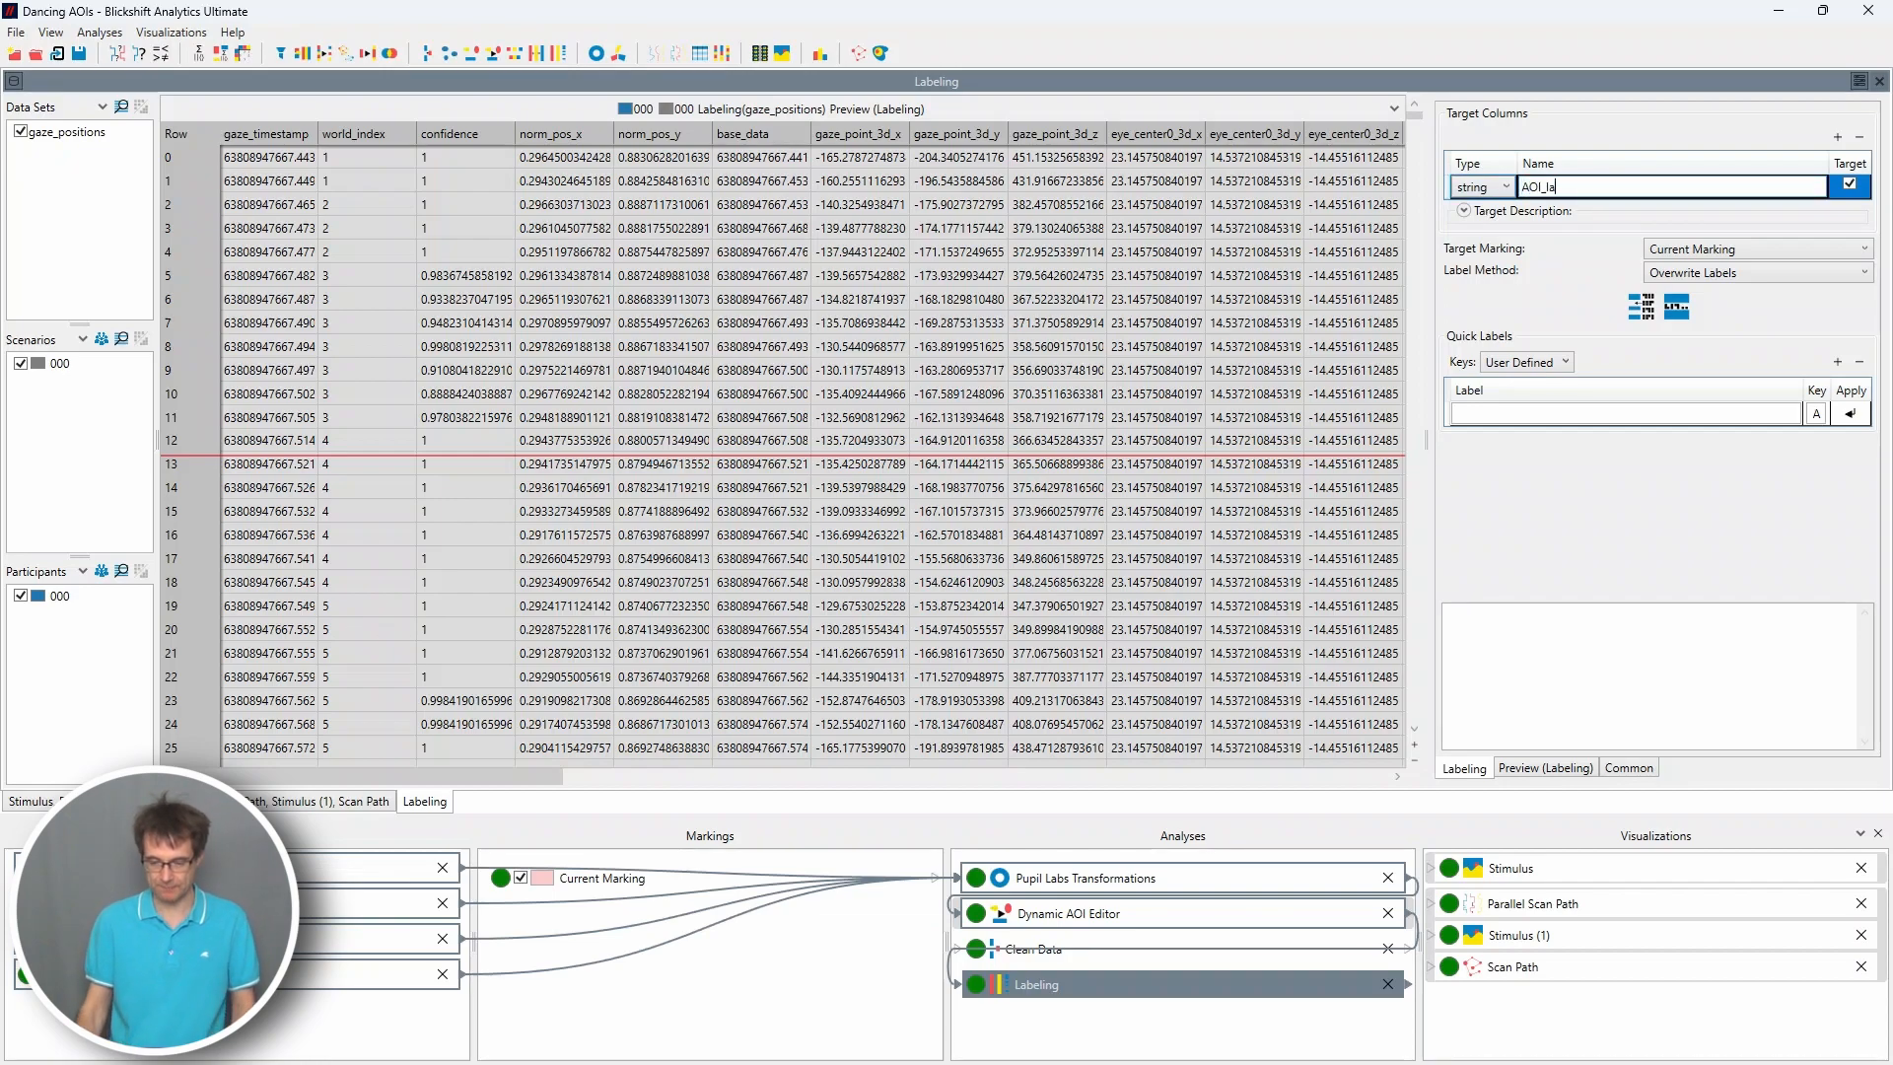
text(AOI_labels)
click(1511, 414)
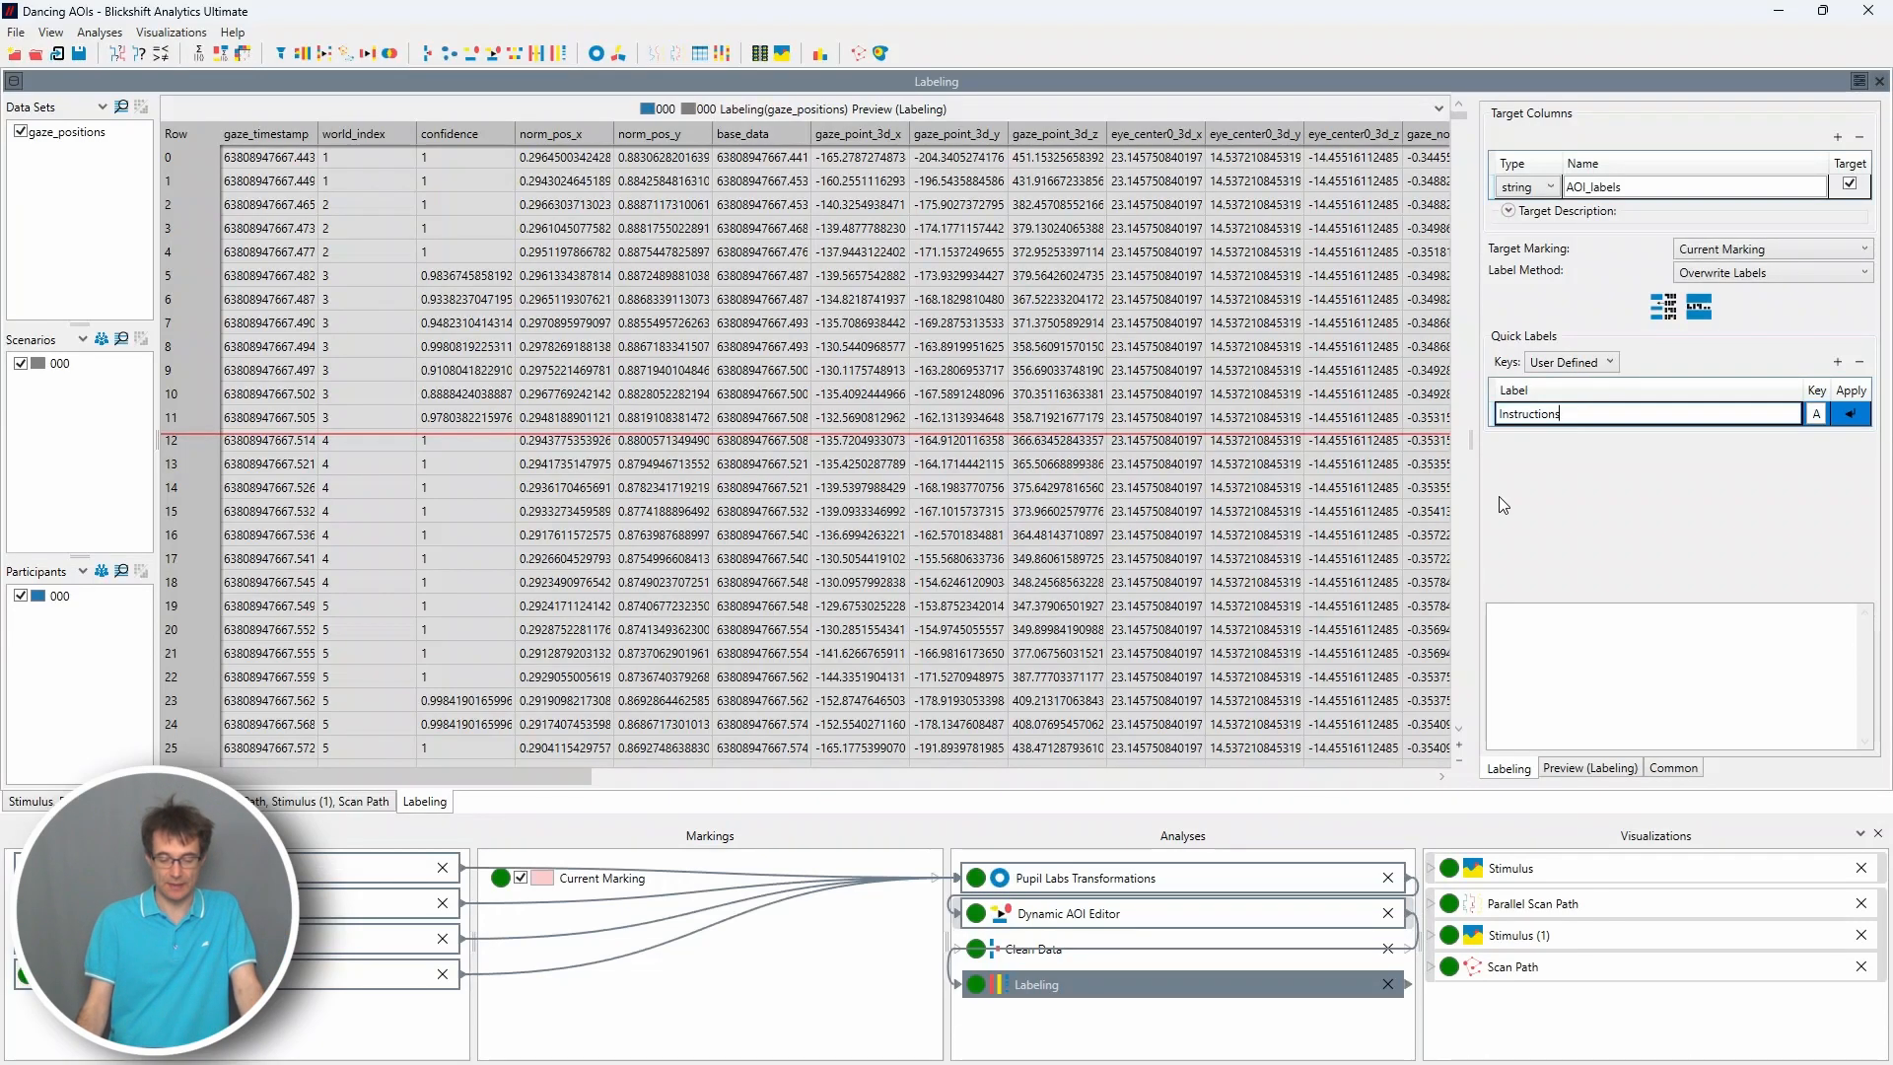
Step: Add a Bar Graph visualization fed by the Labeling node
right_click(1185, 984)
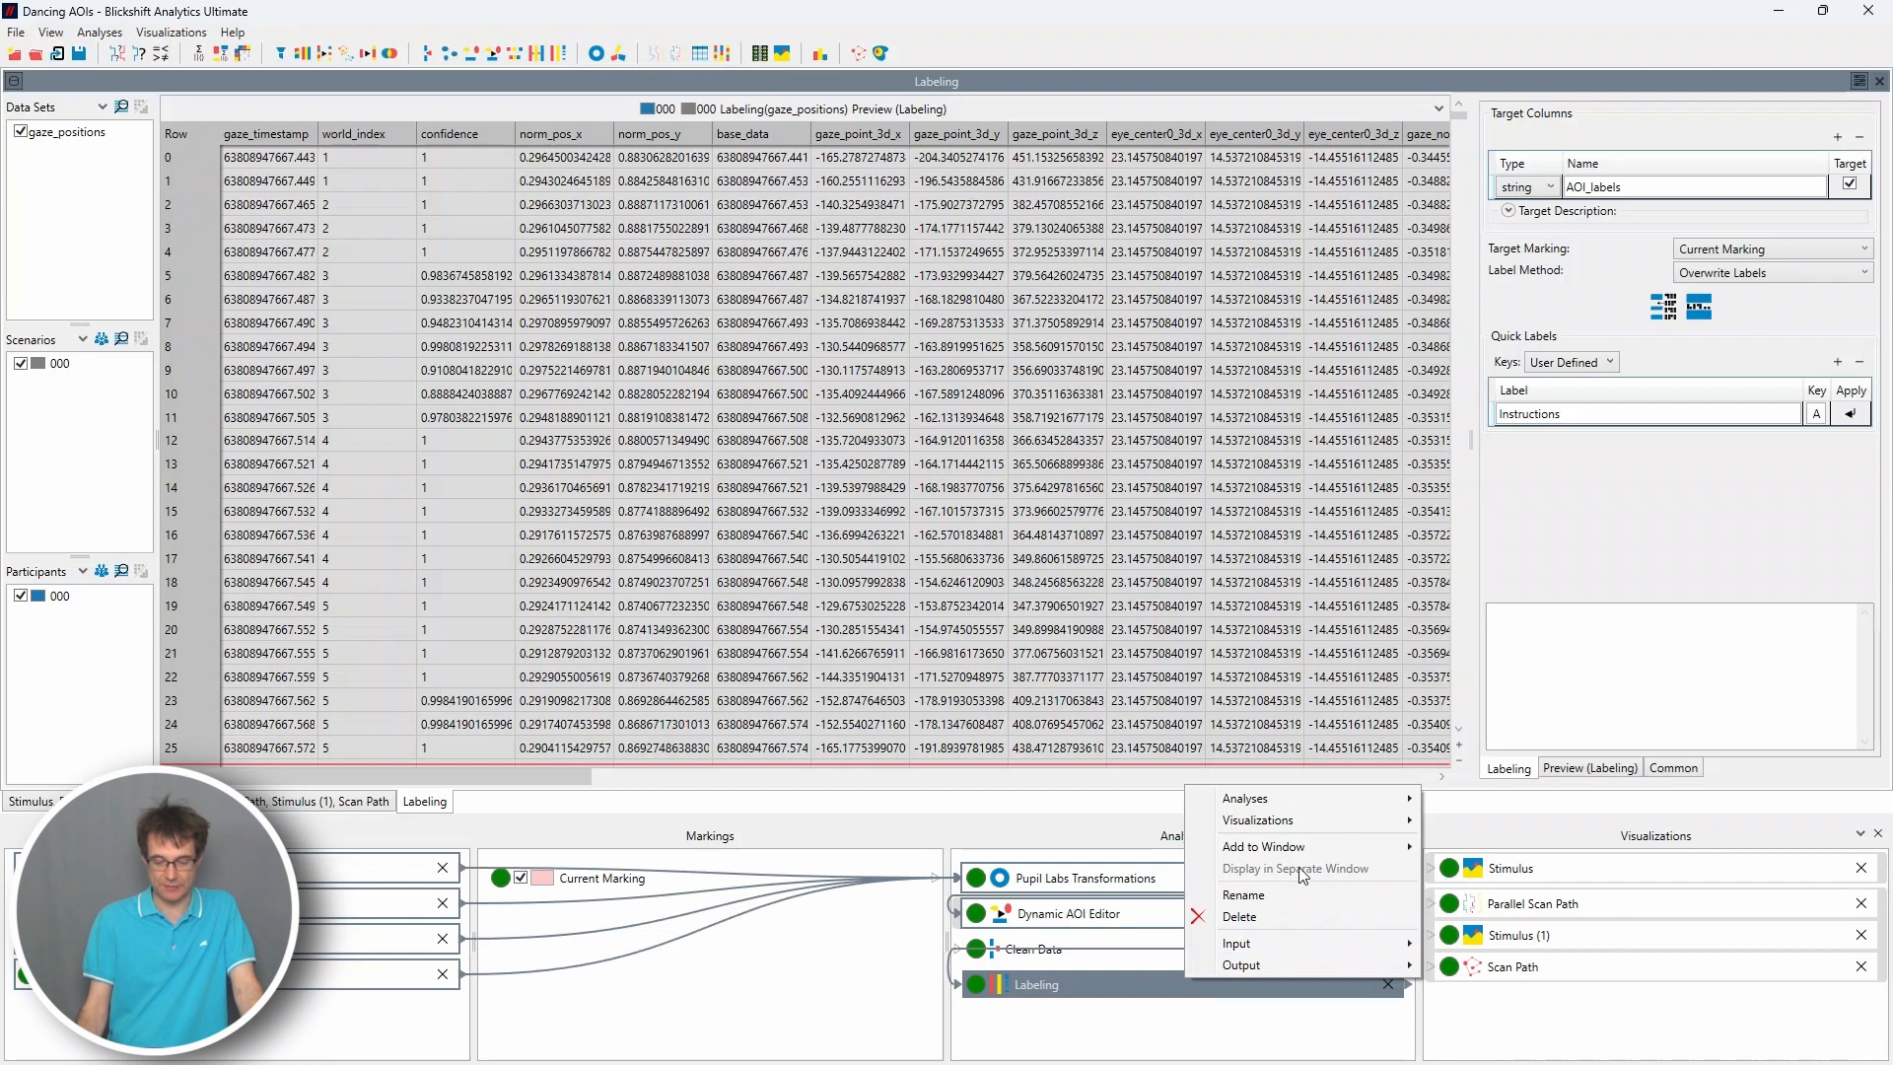
mouse_move(1323, 834)
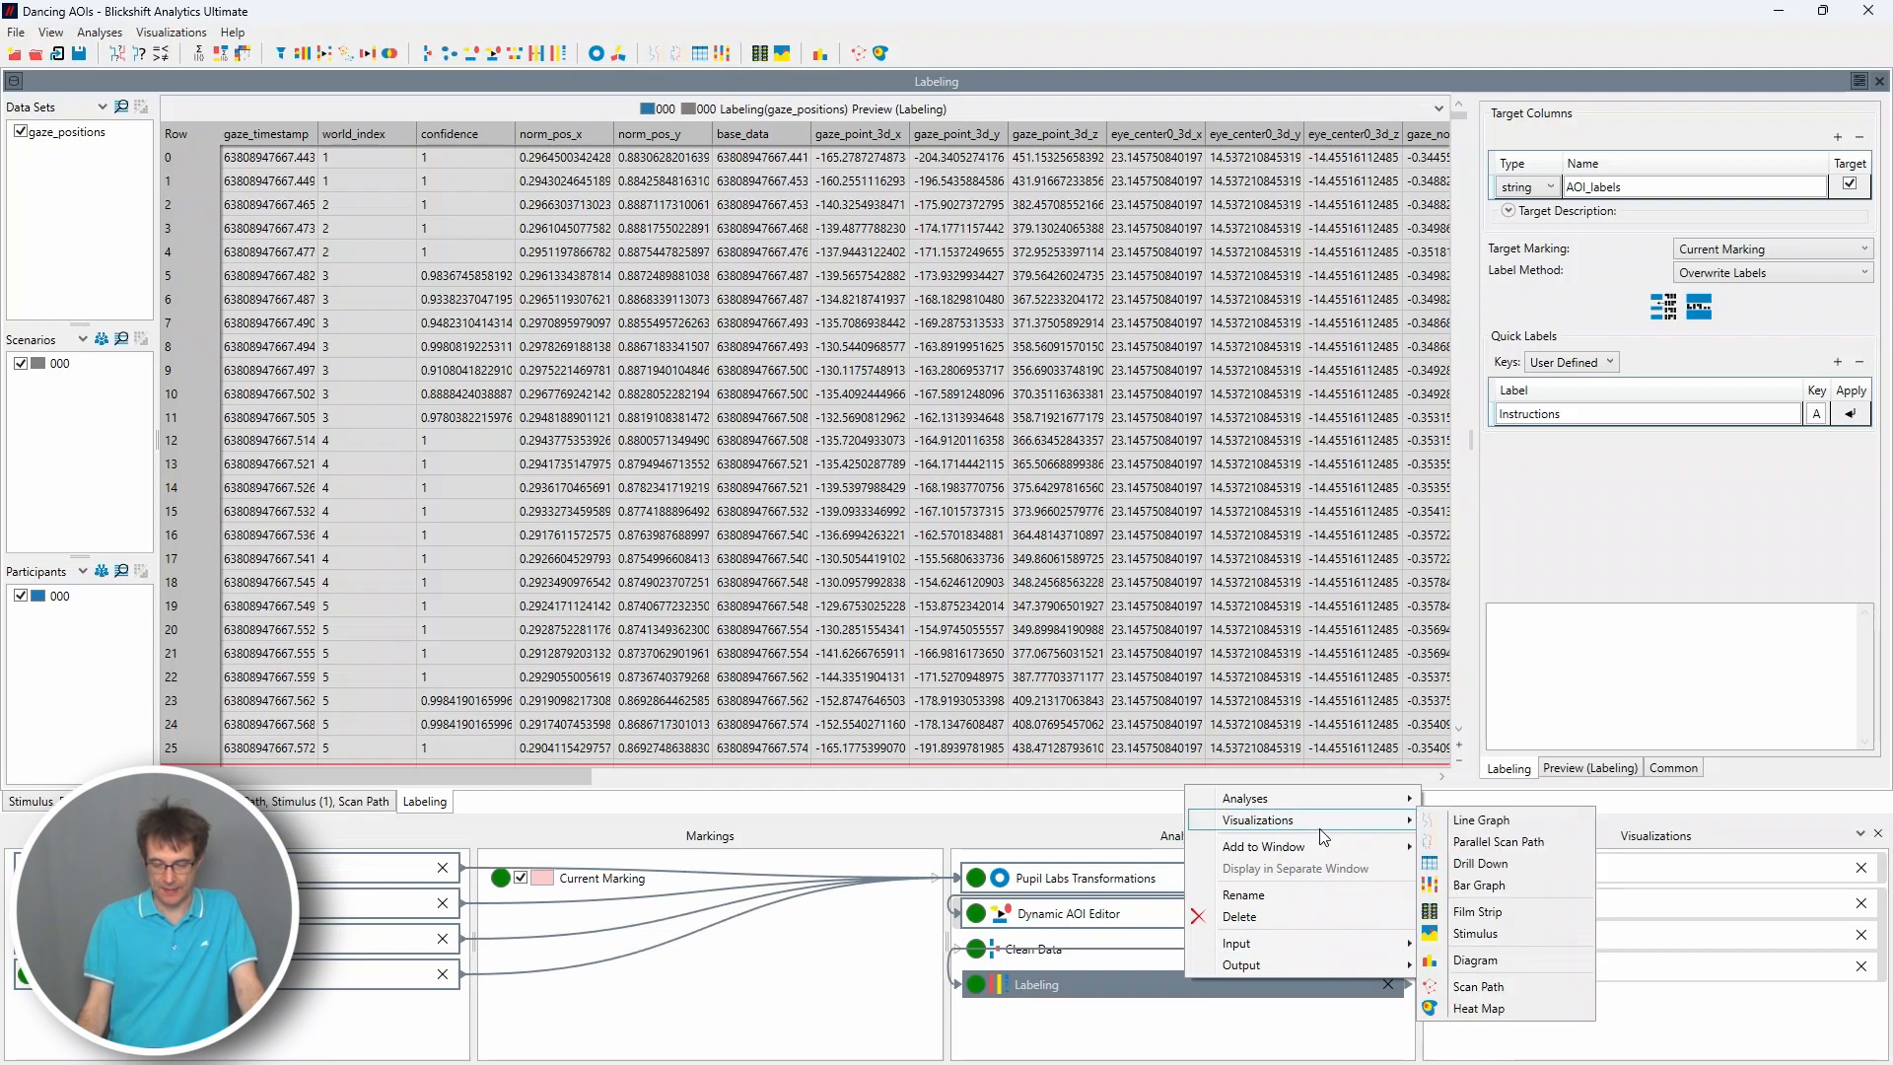
click(1479, 885)
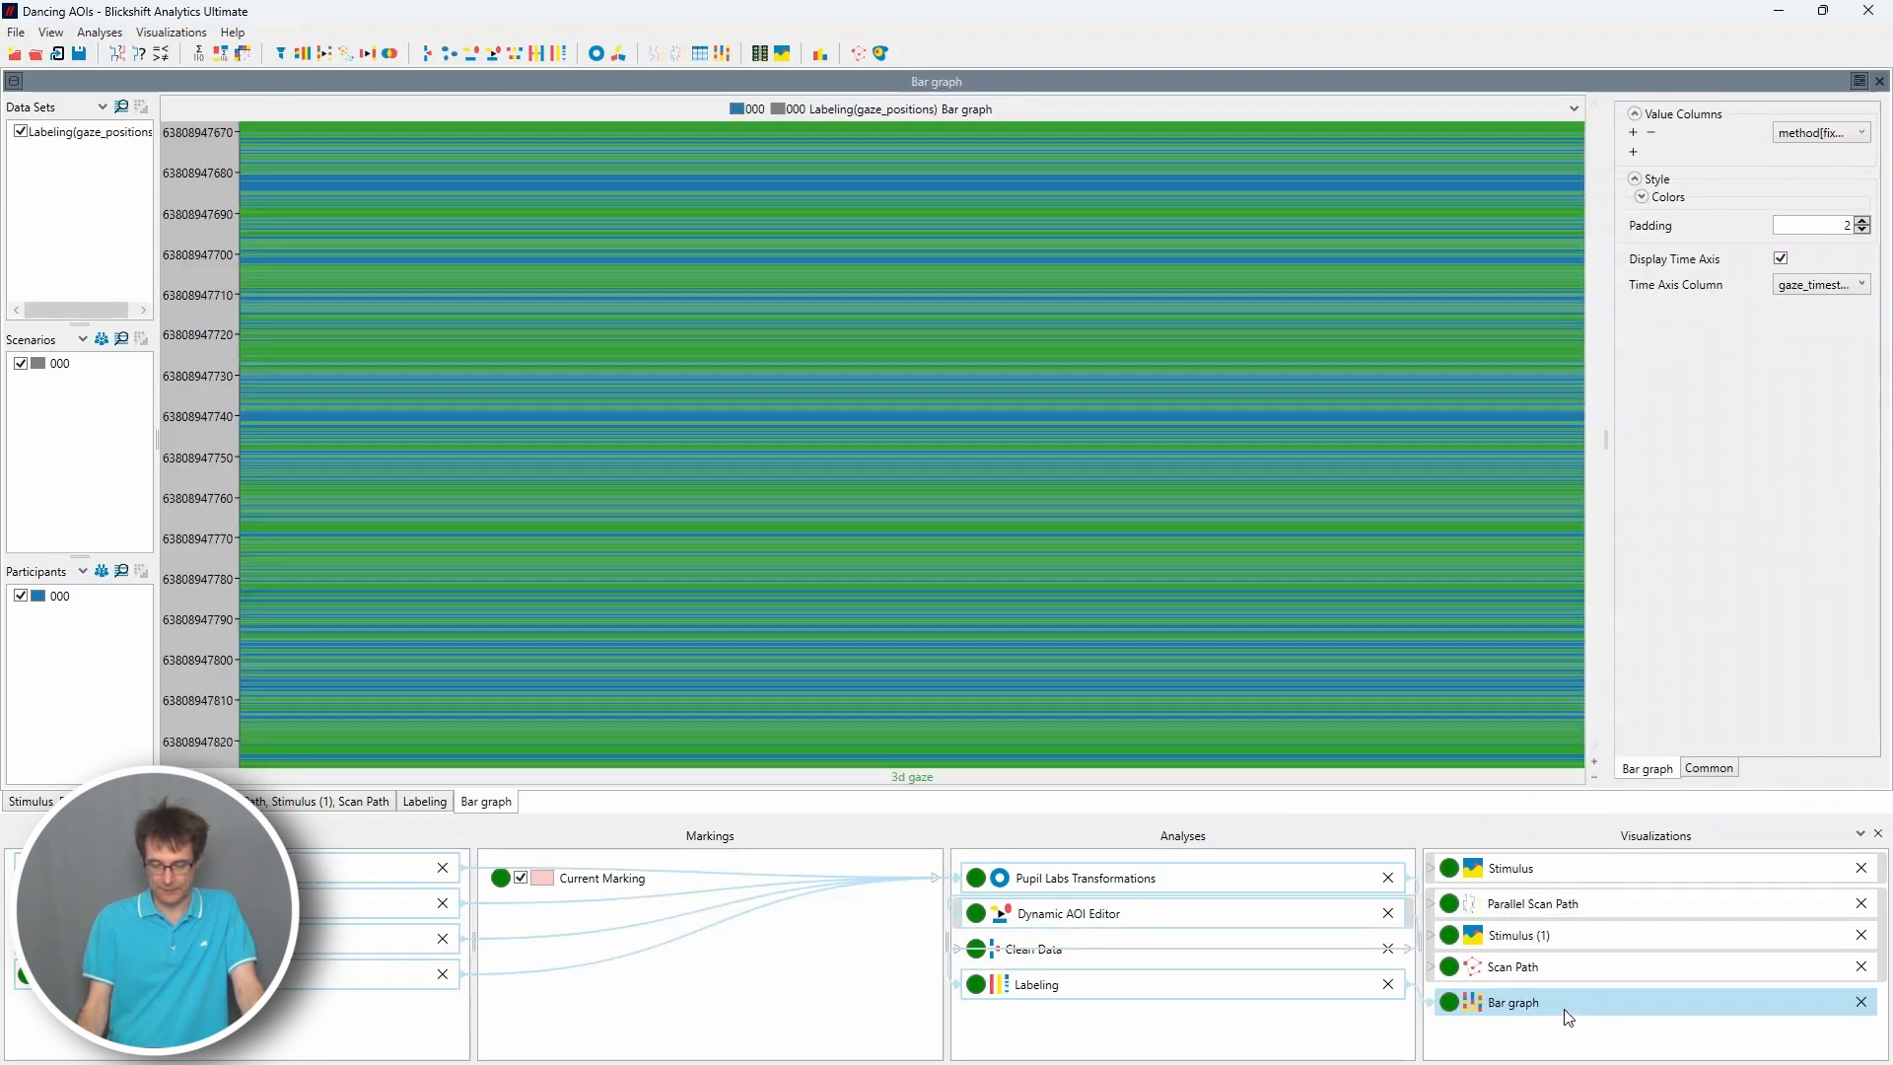
Step: Add Stimulus and Scan Path visualizations to the bar graph's window and bring the Labeling node into the same window
right_click(1568, 1014)
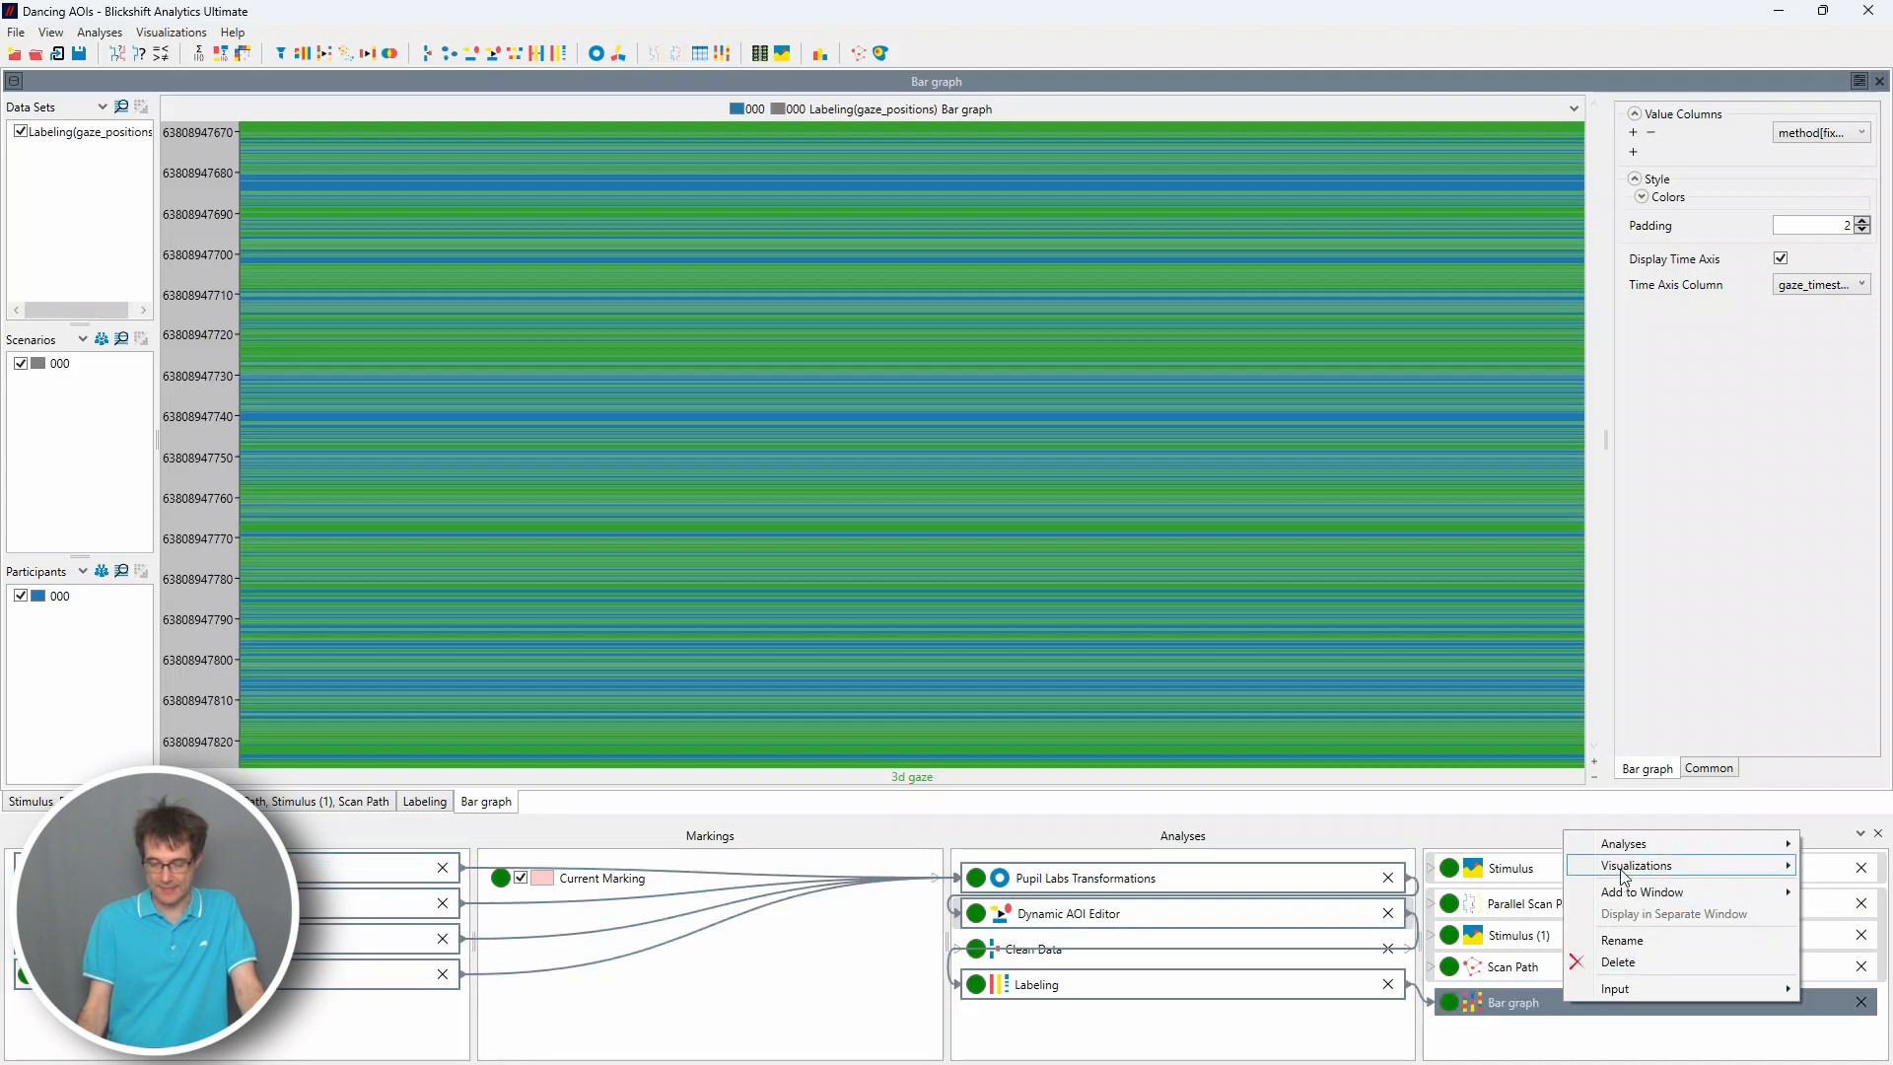
mouse_move(1622, 874)
click(1516, 839)
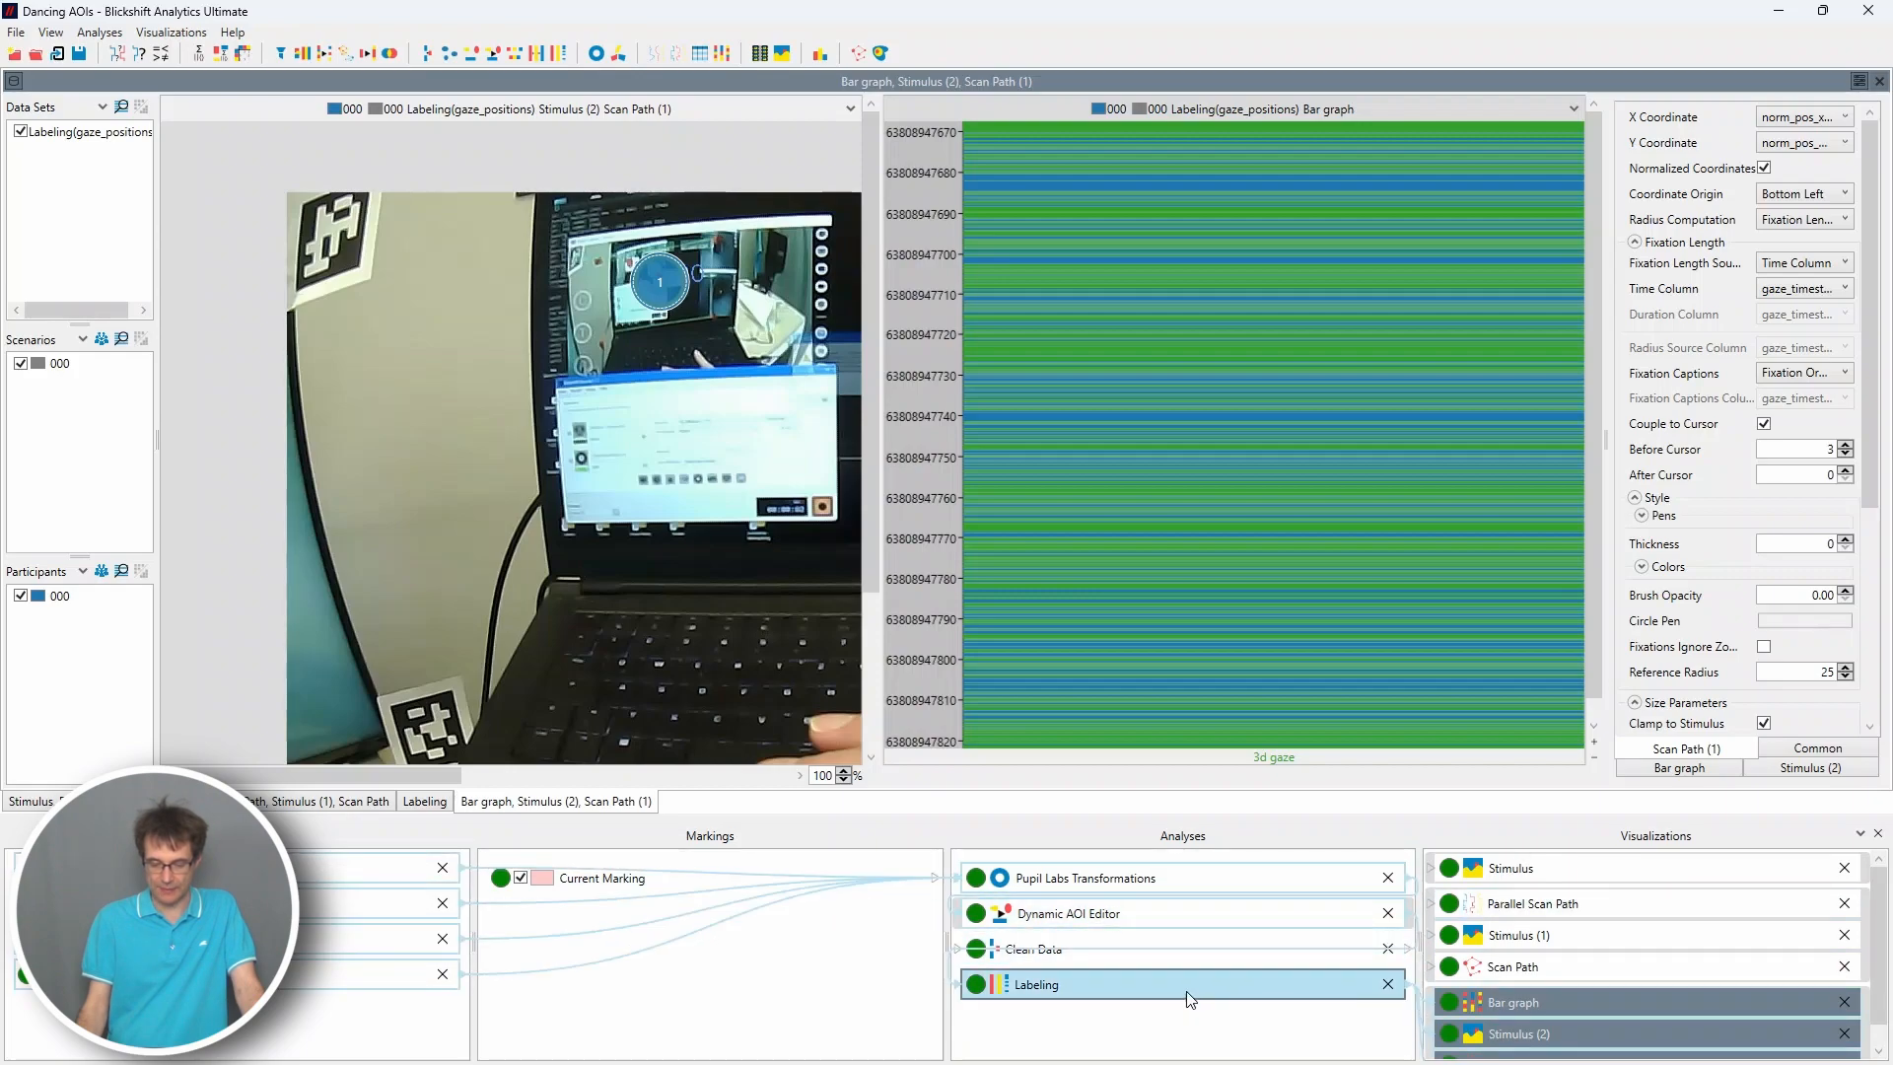
drag(1191, 999, 1606, 1030)
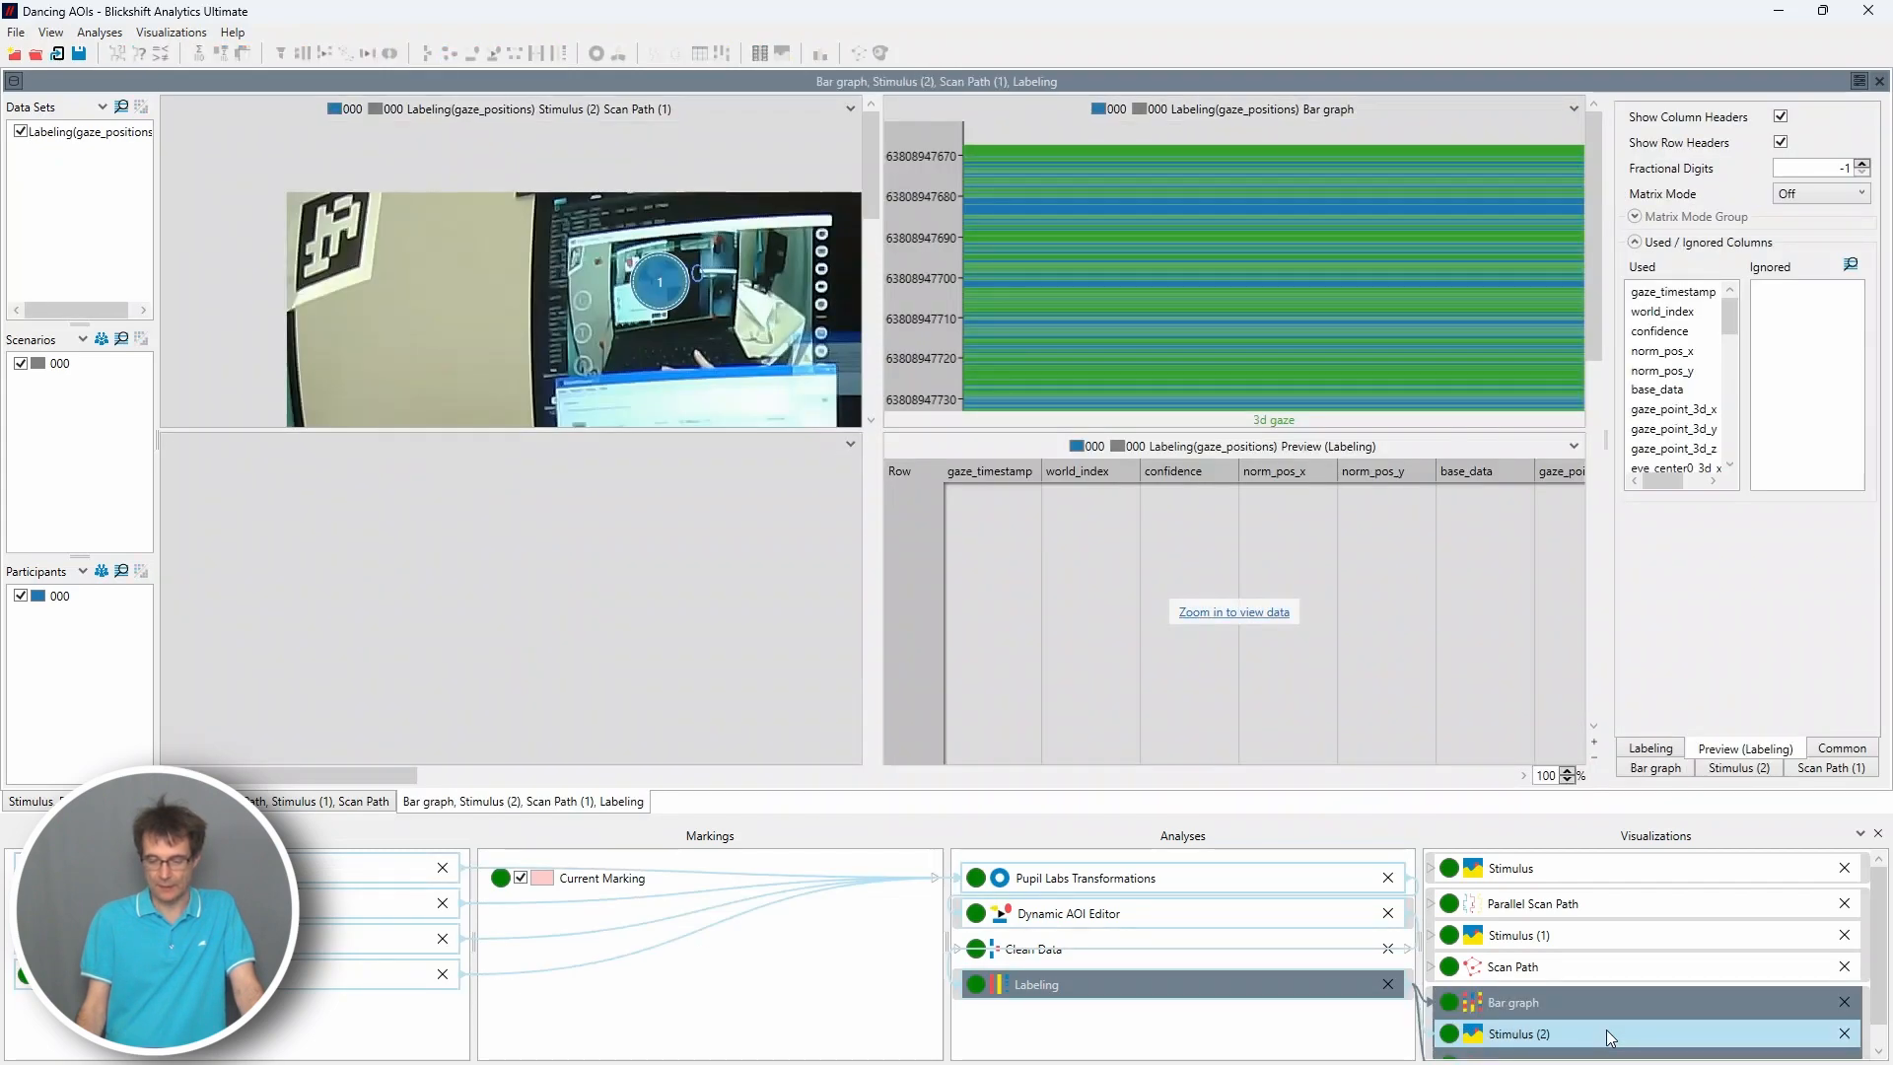
Step: Arrange the stimulus, bar graph and labeling preview side by side in columns and turn off the bar graph's time axis
click(1840, 752)
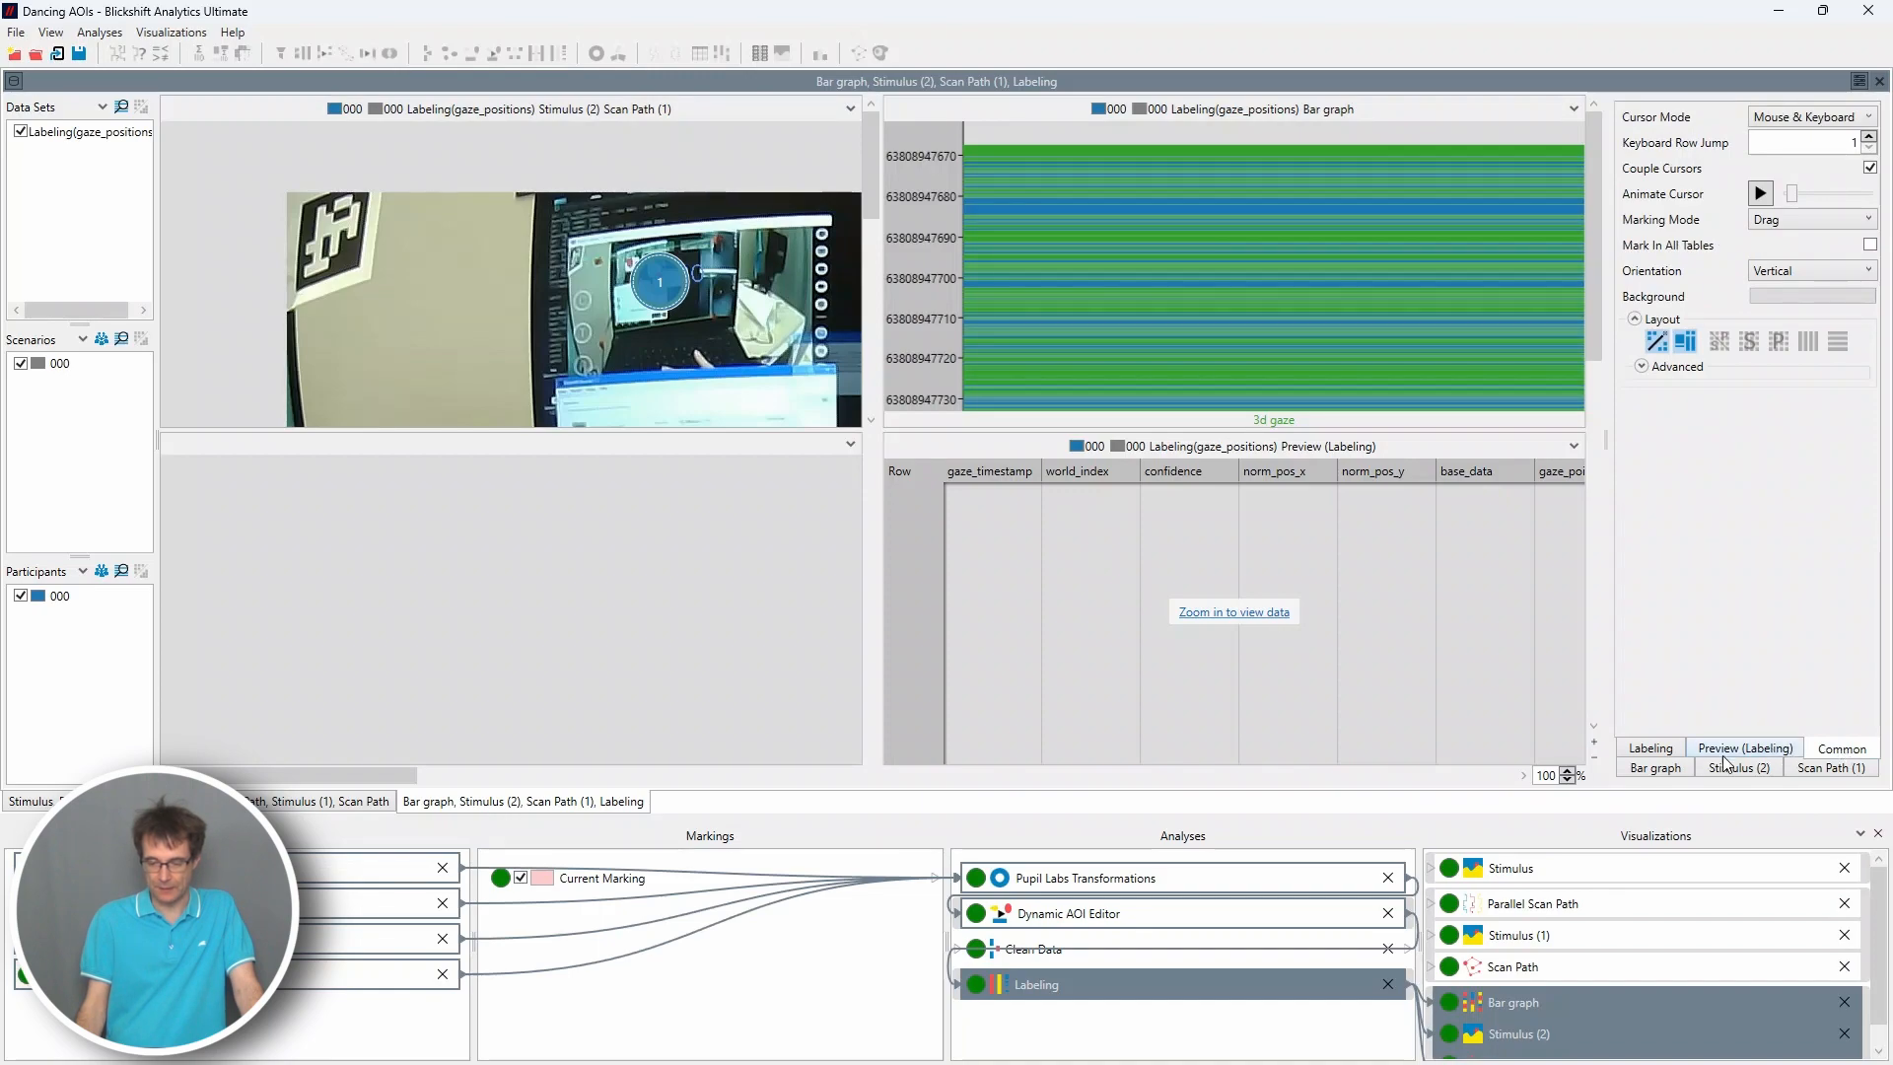
click(1658, 343)
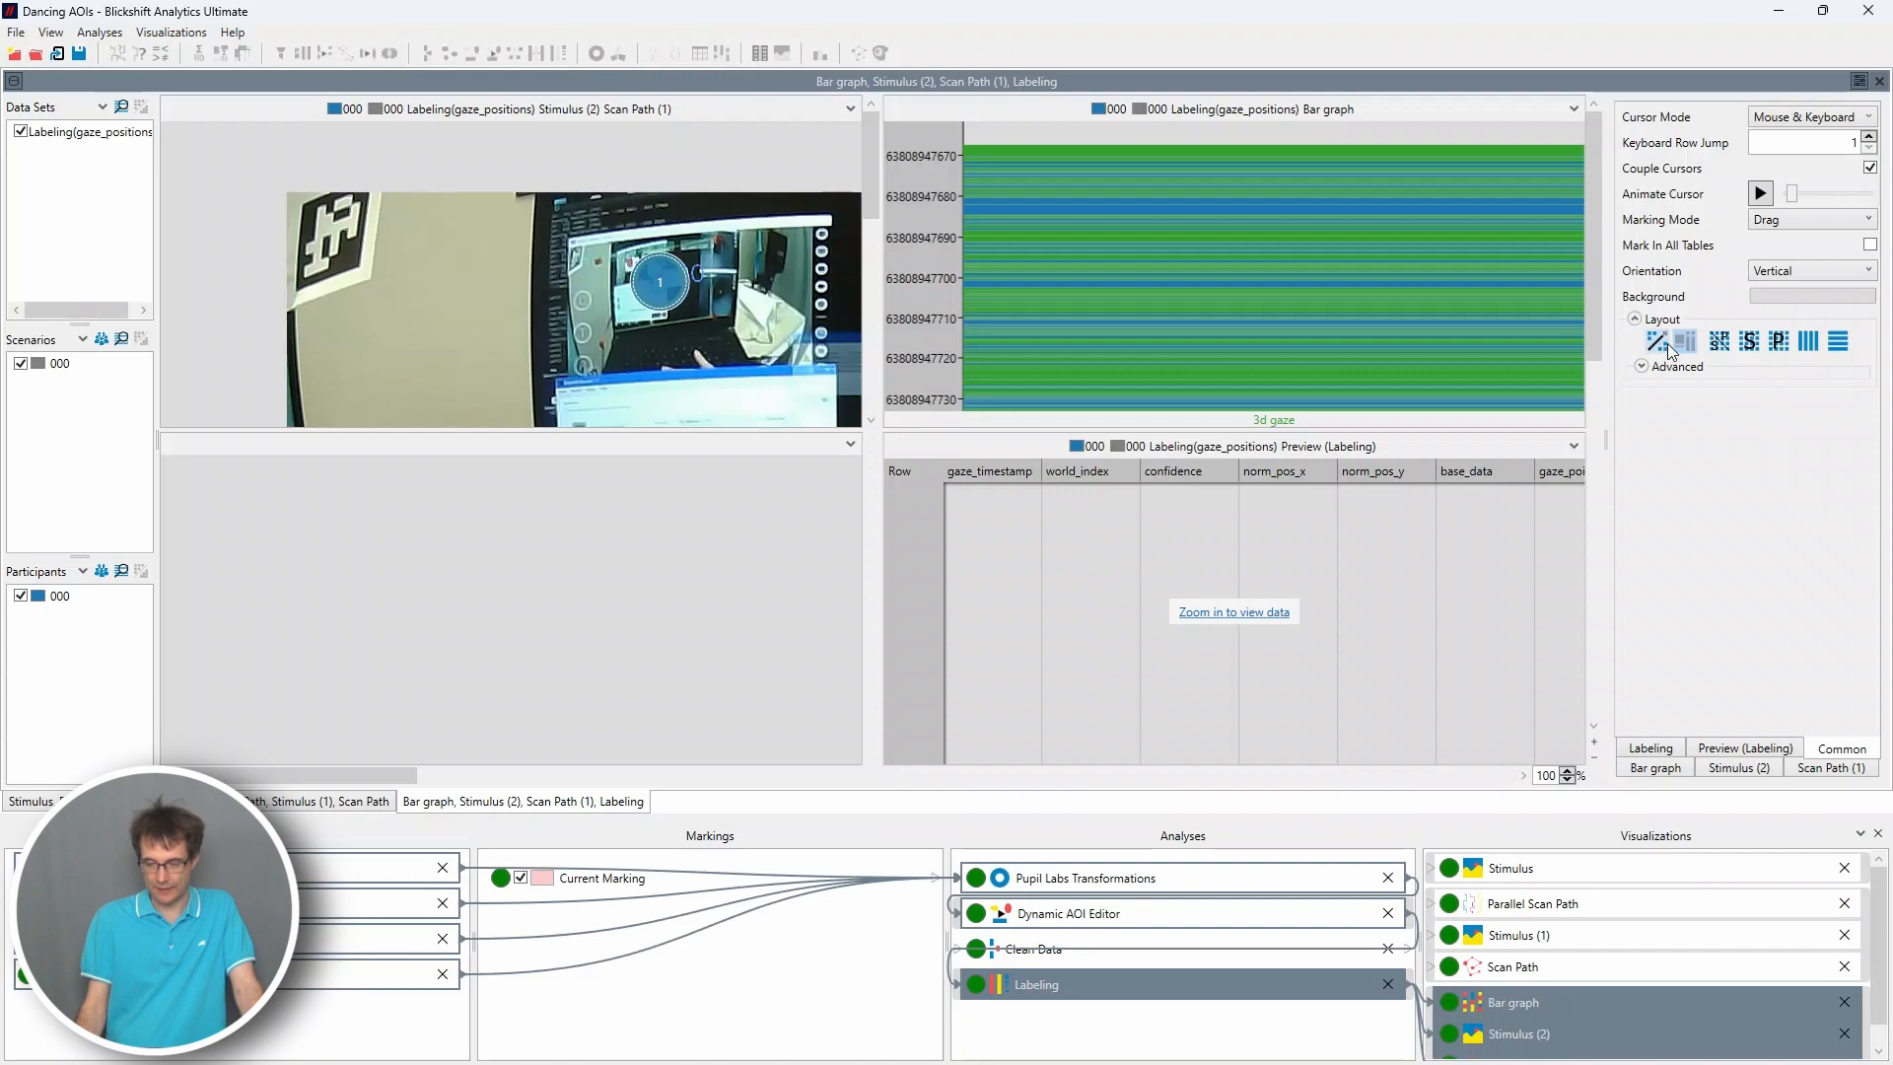
click(1808, 341)
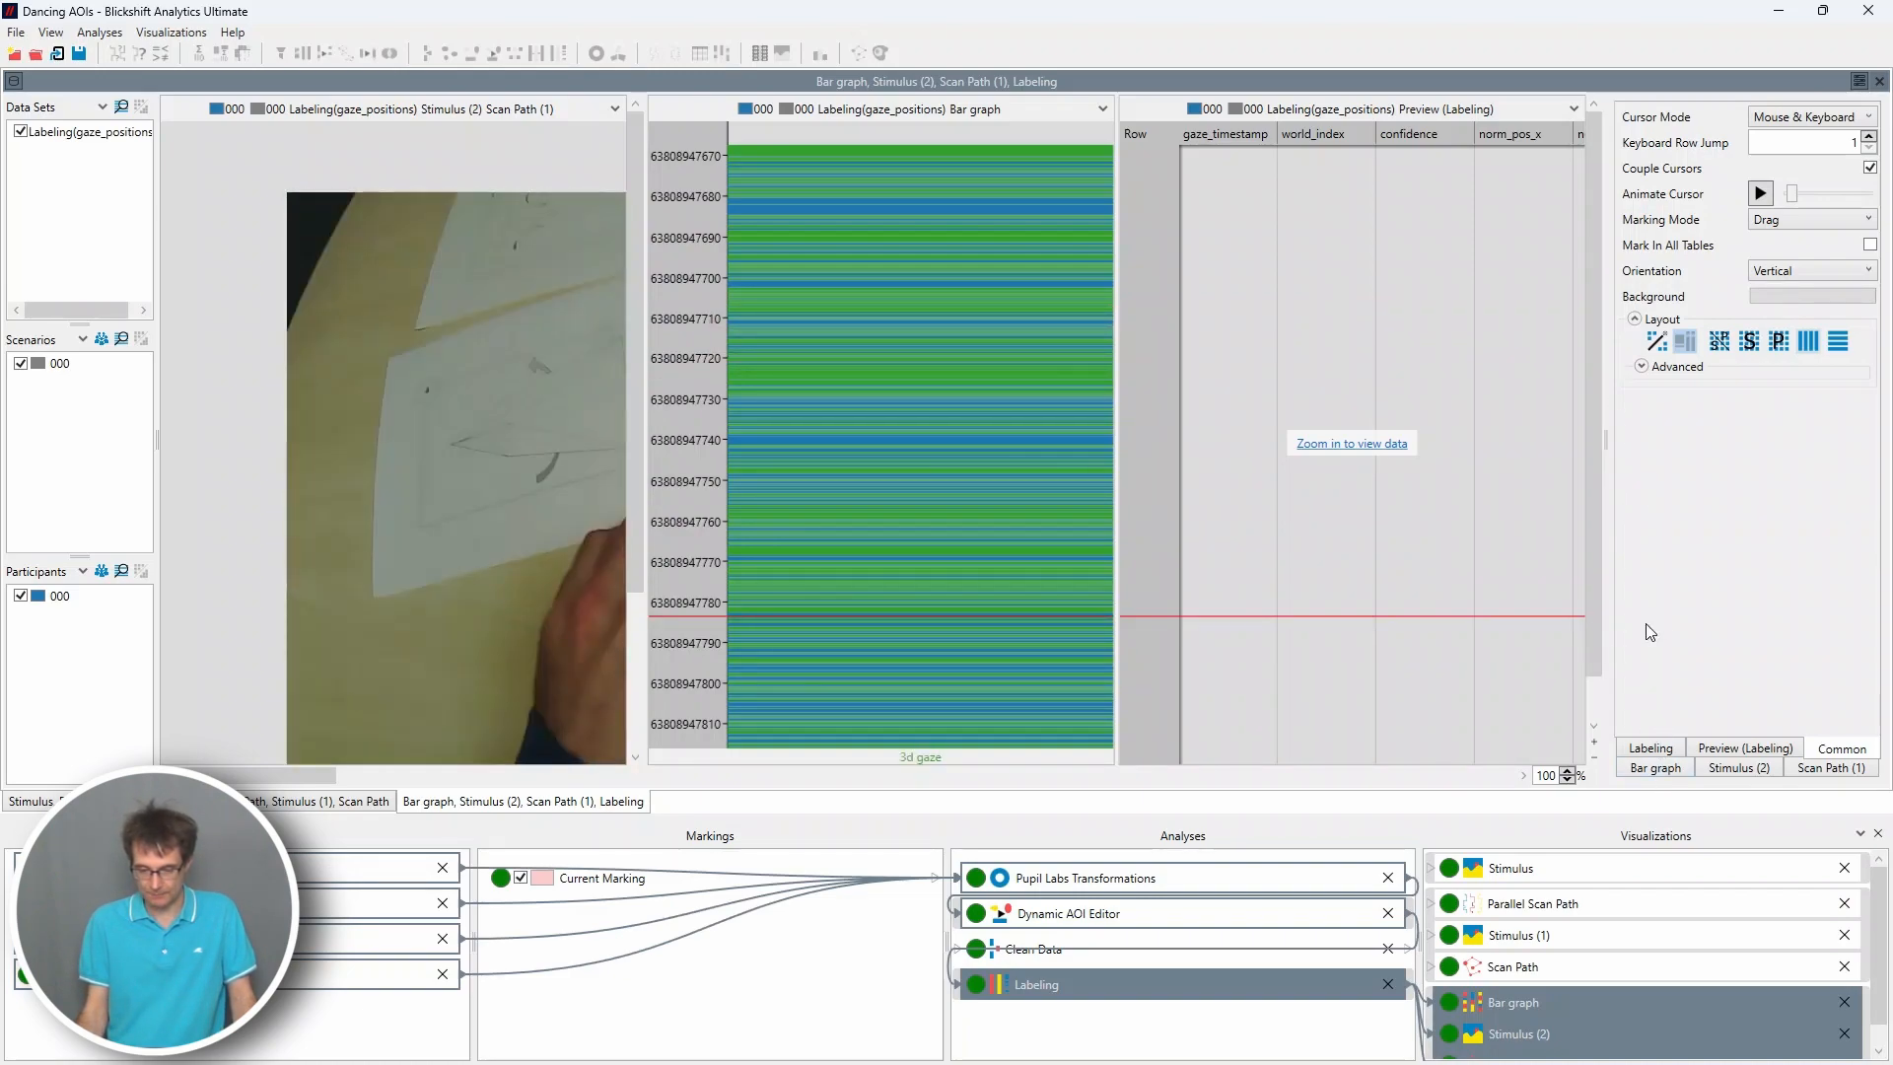
click(1674, 768)
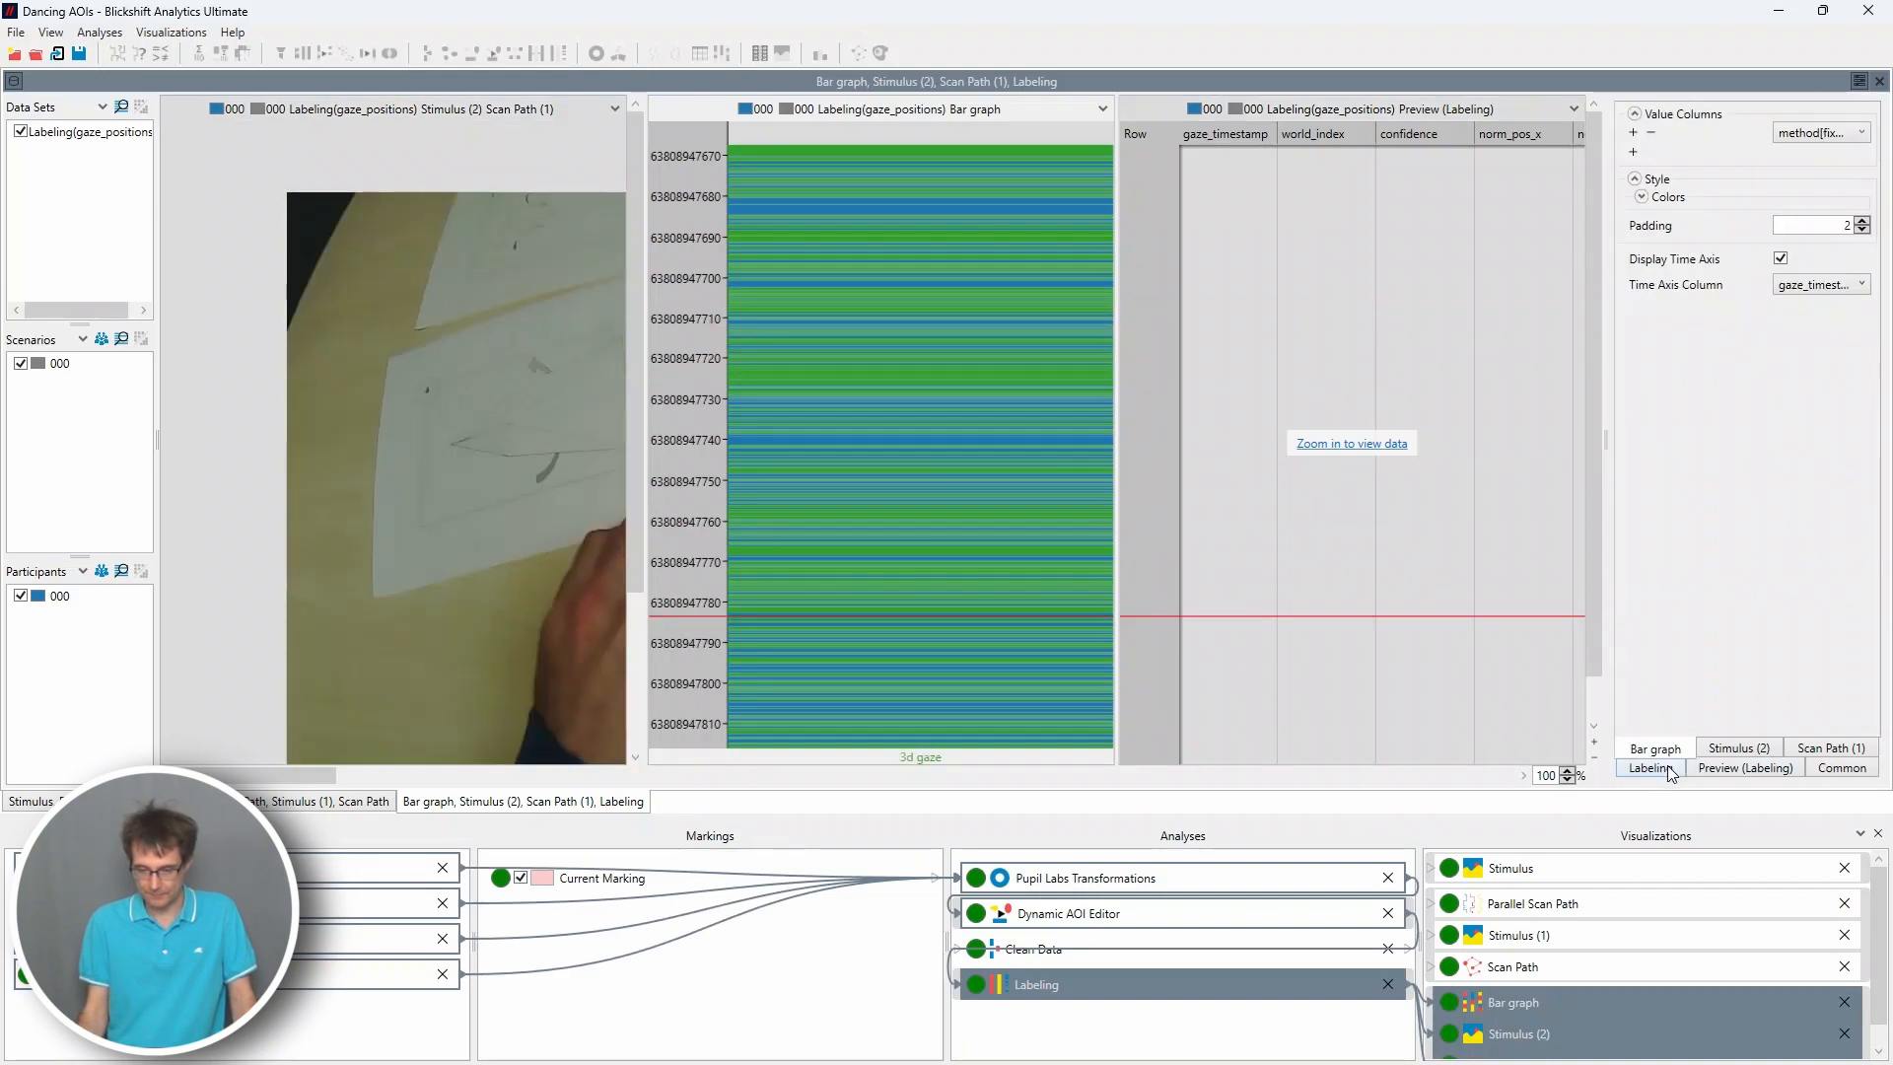
click(1782, 258)
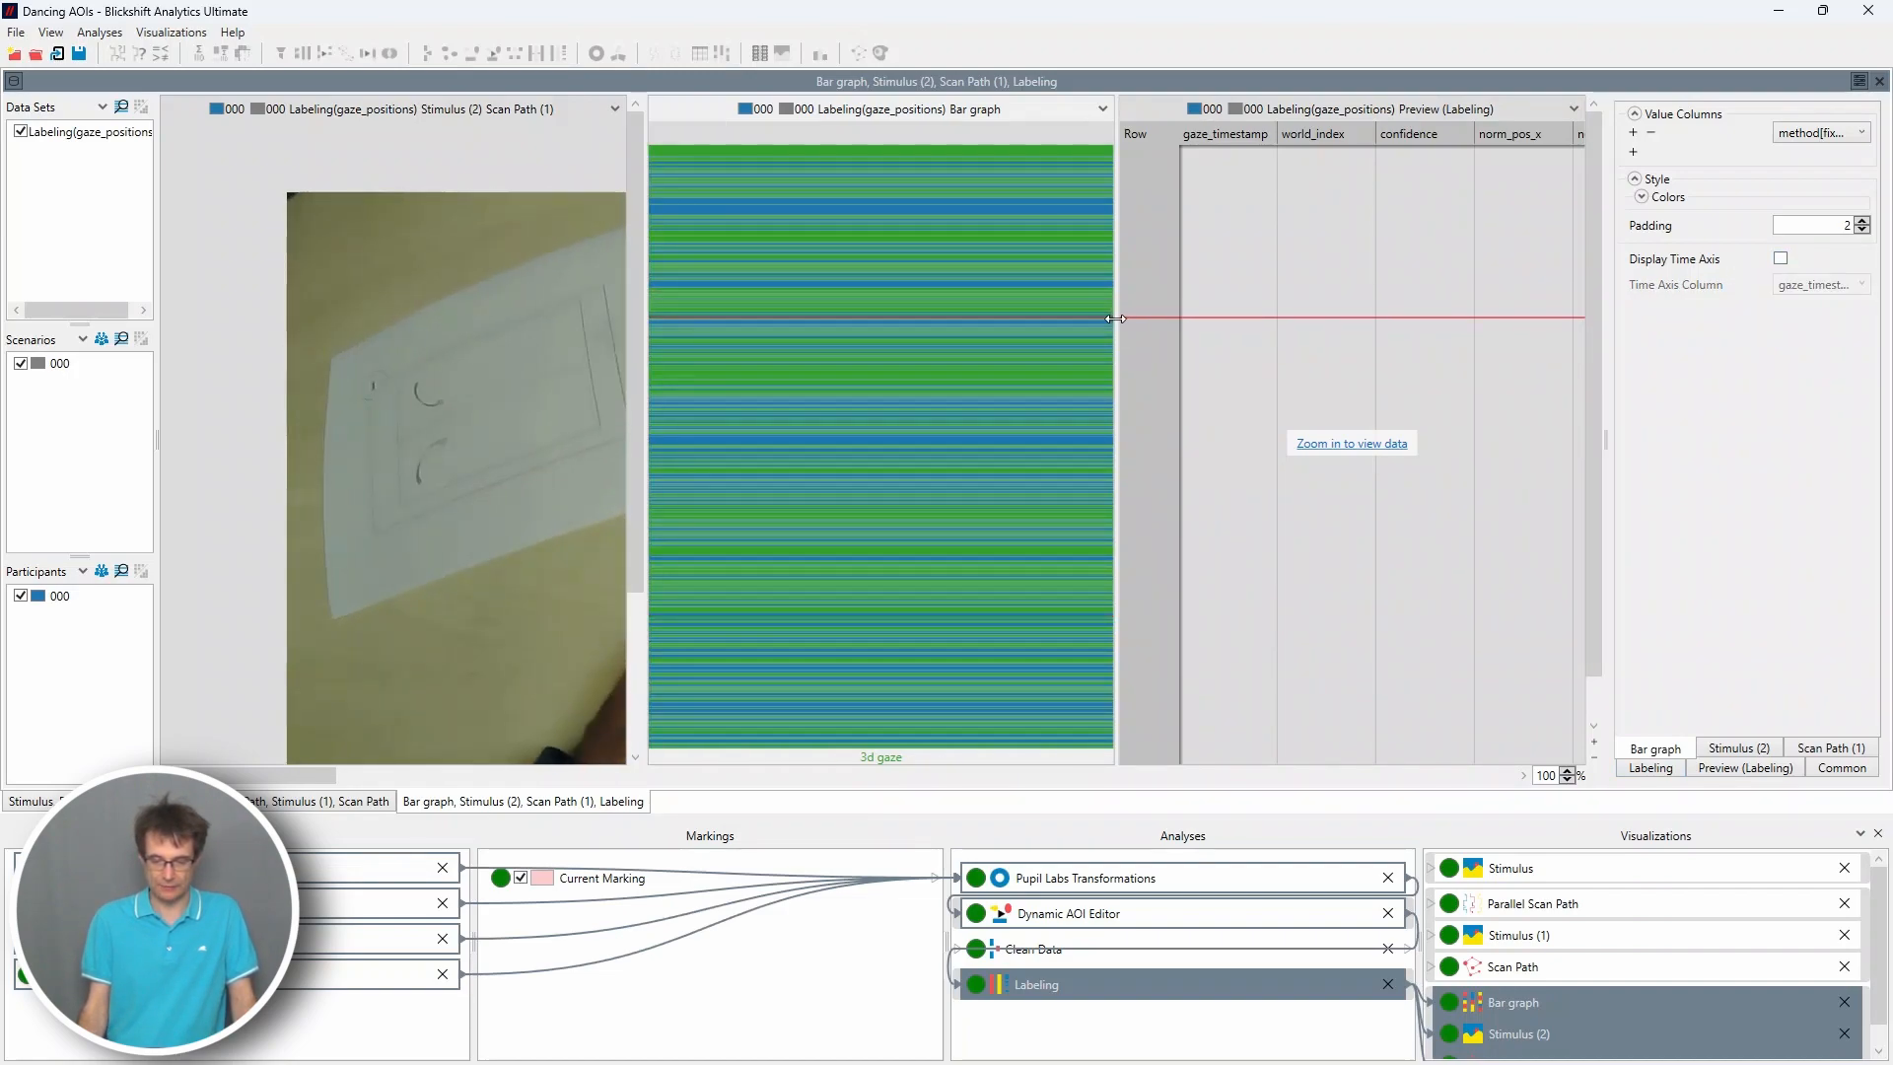
Step: Widen the stimulus view, hide the data set, scenario and participant lists, and zoom the stimulus video out to 62%
drag(1115, 318, 1231, 317)
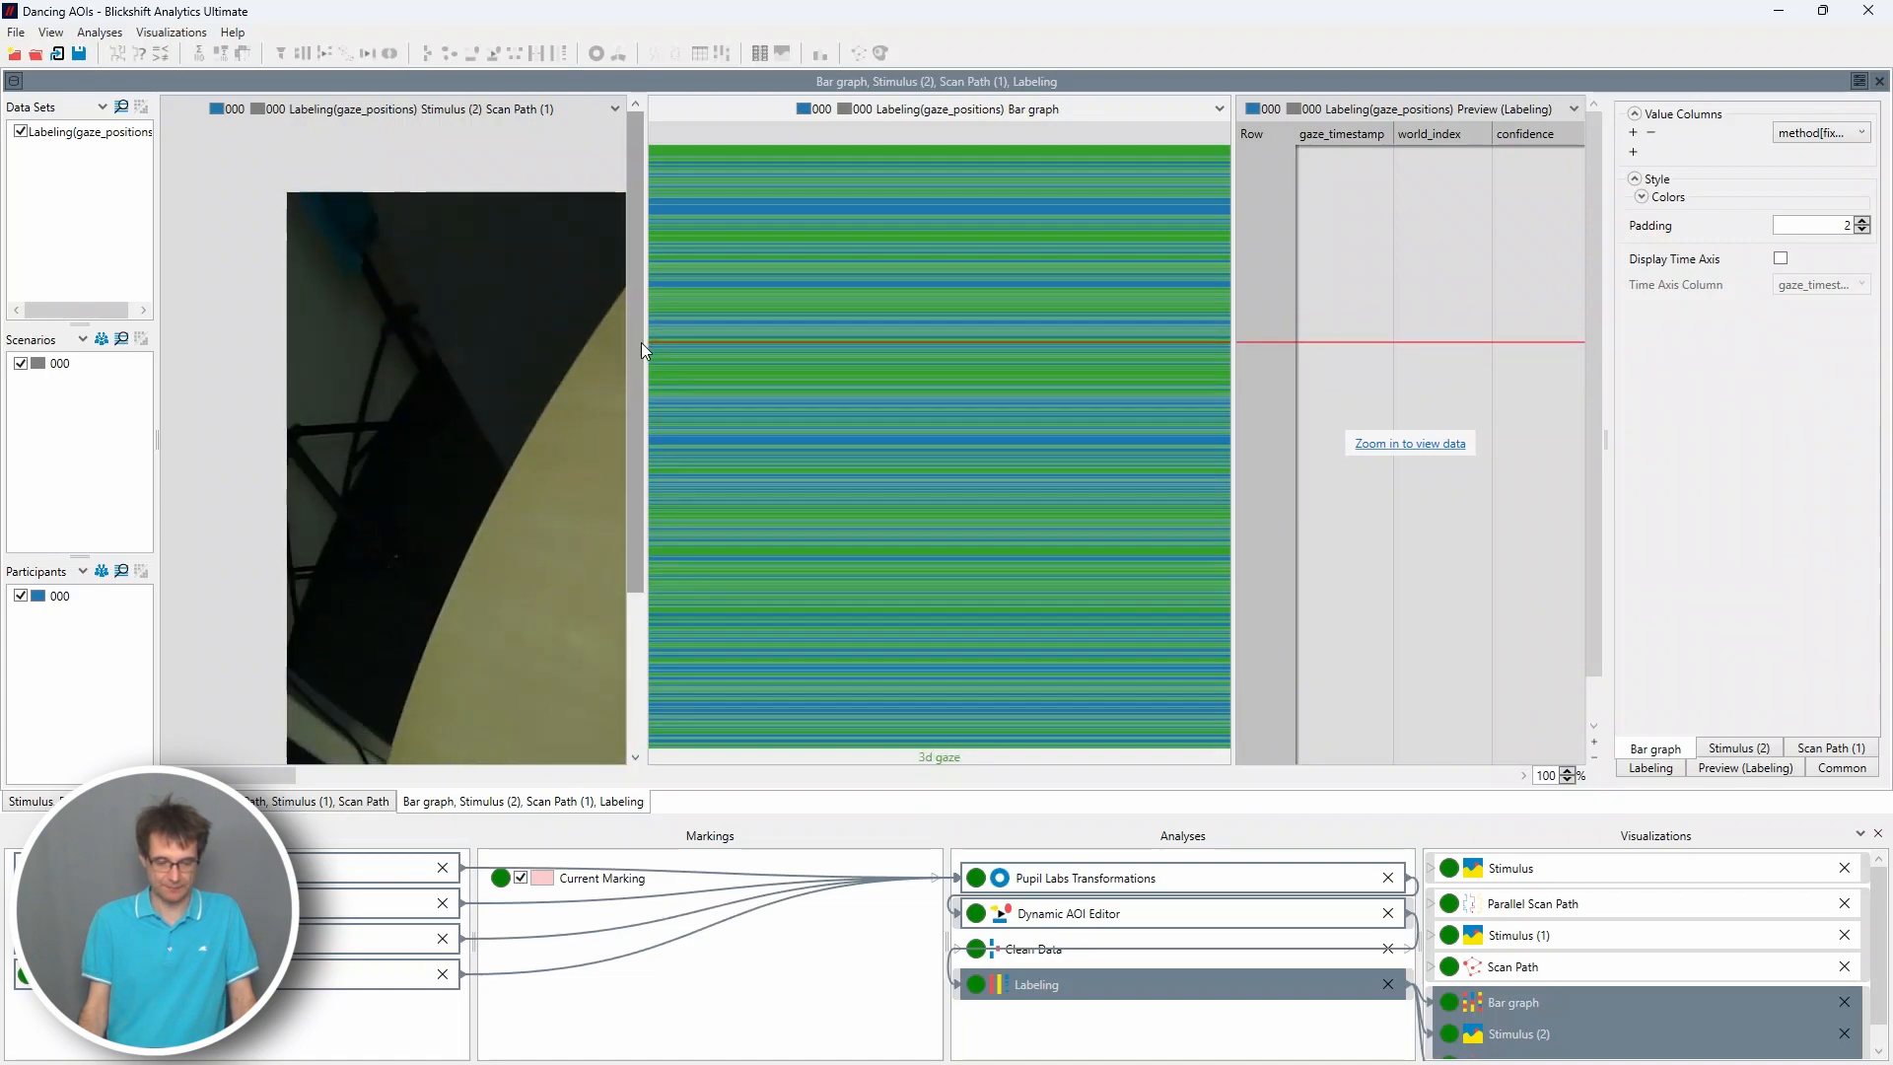
drag(641, 341, 990, 342)
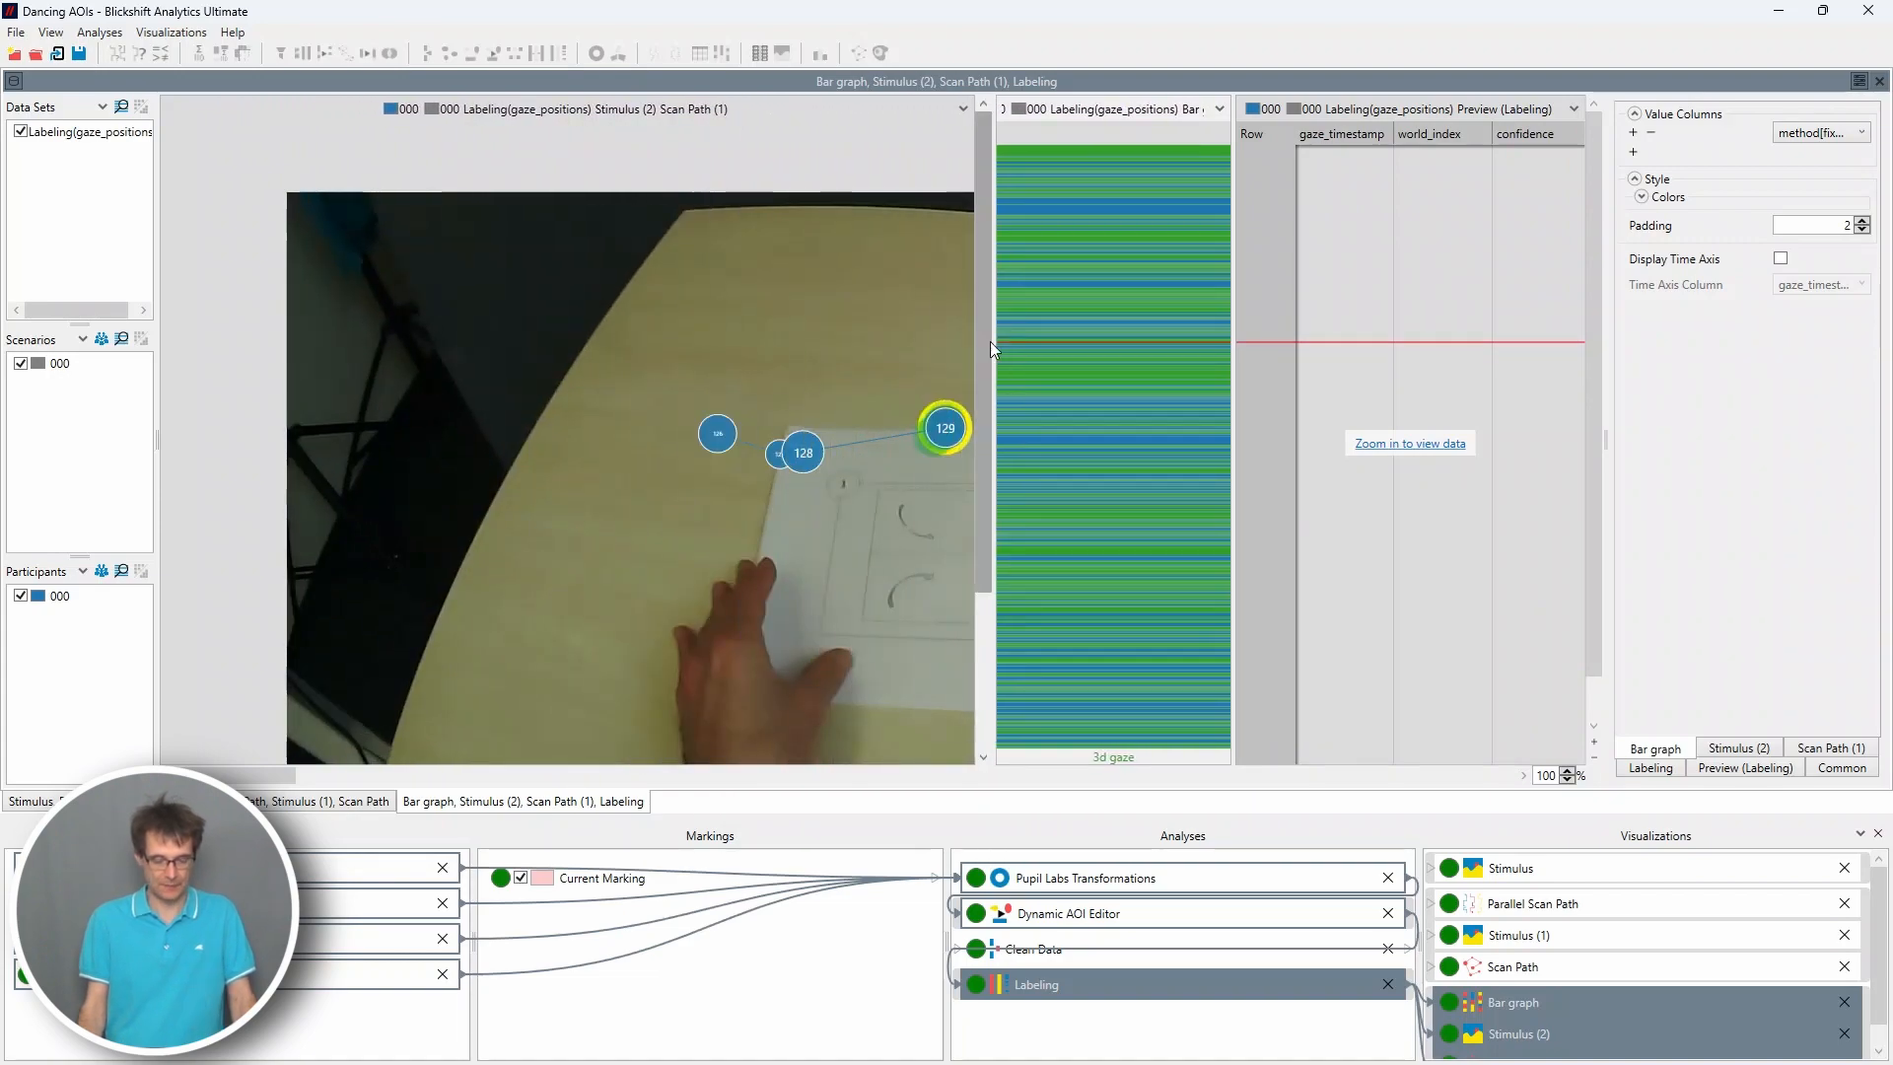
scroll(767, 377, down, 3)
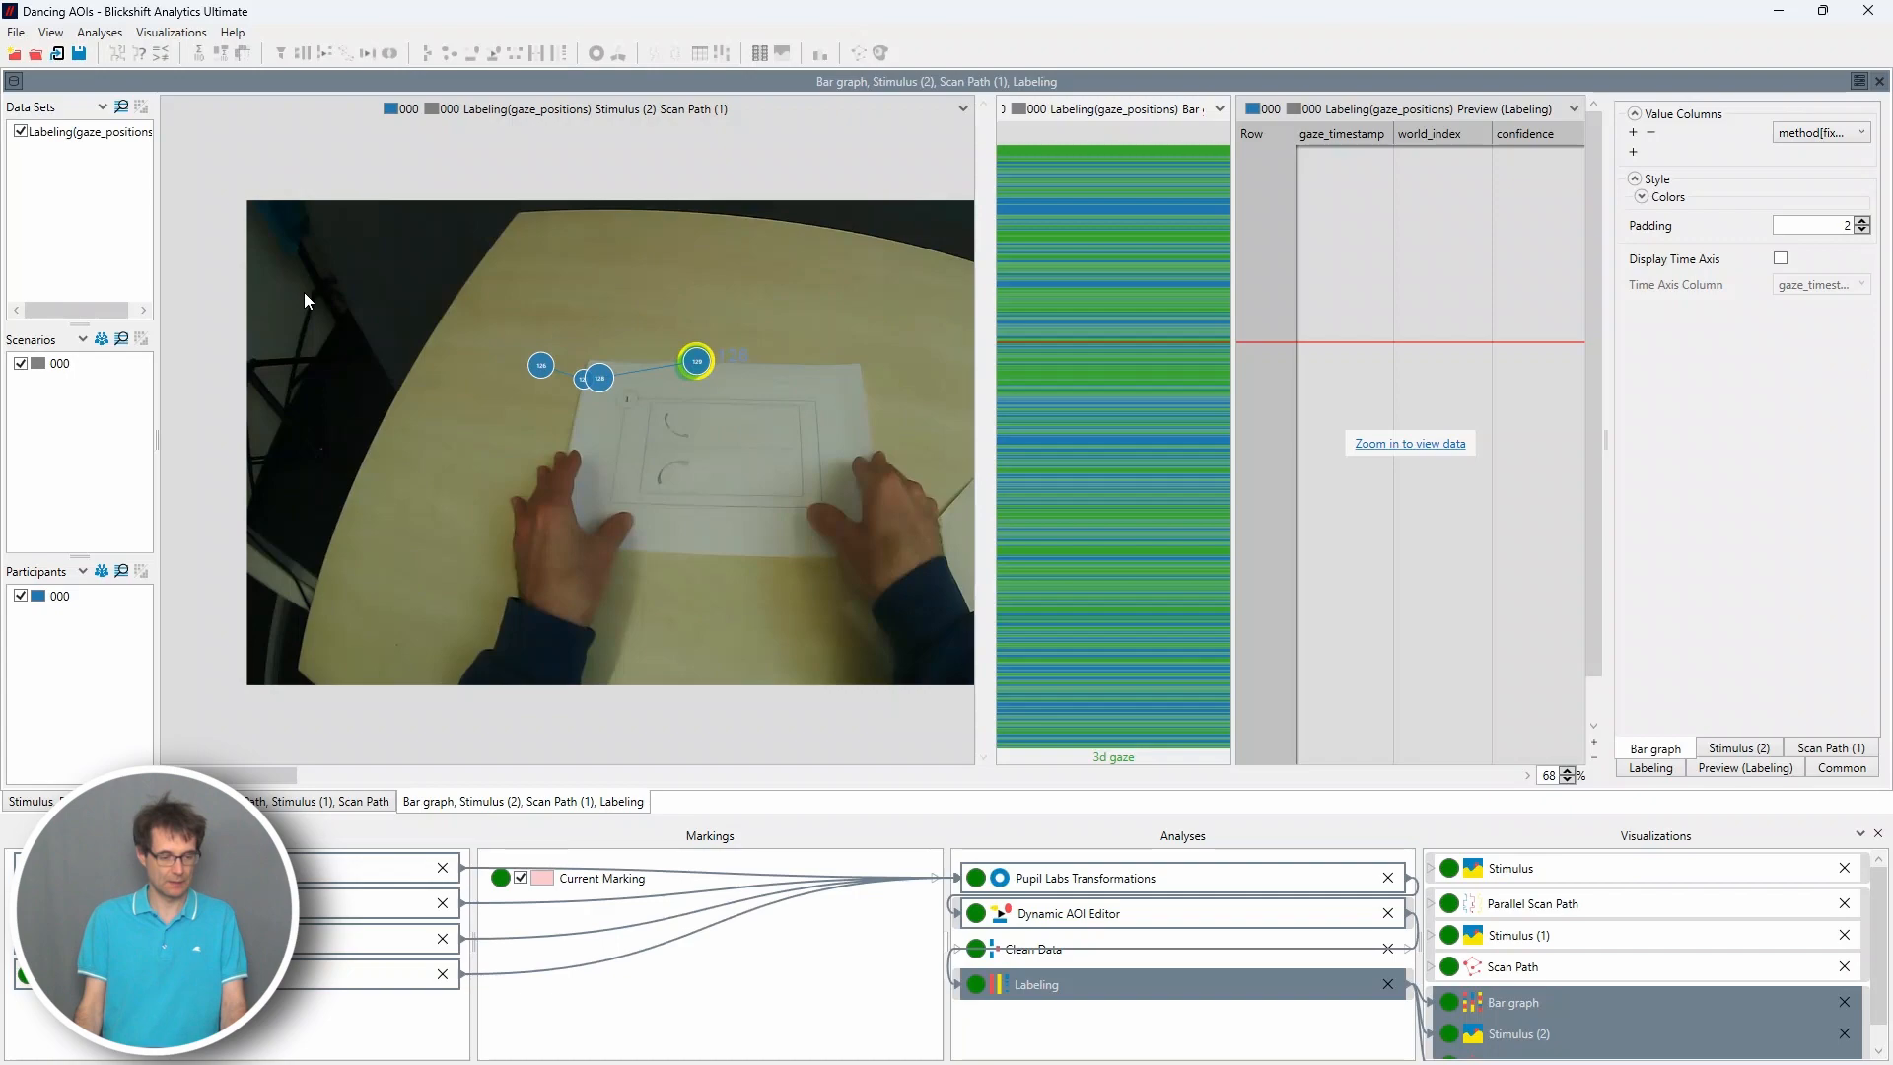
click(14, 80)
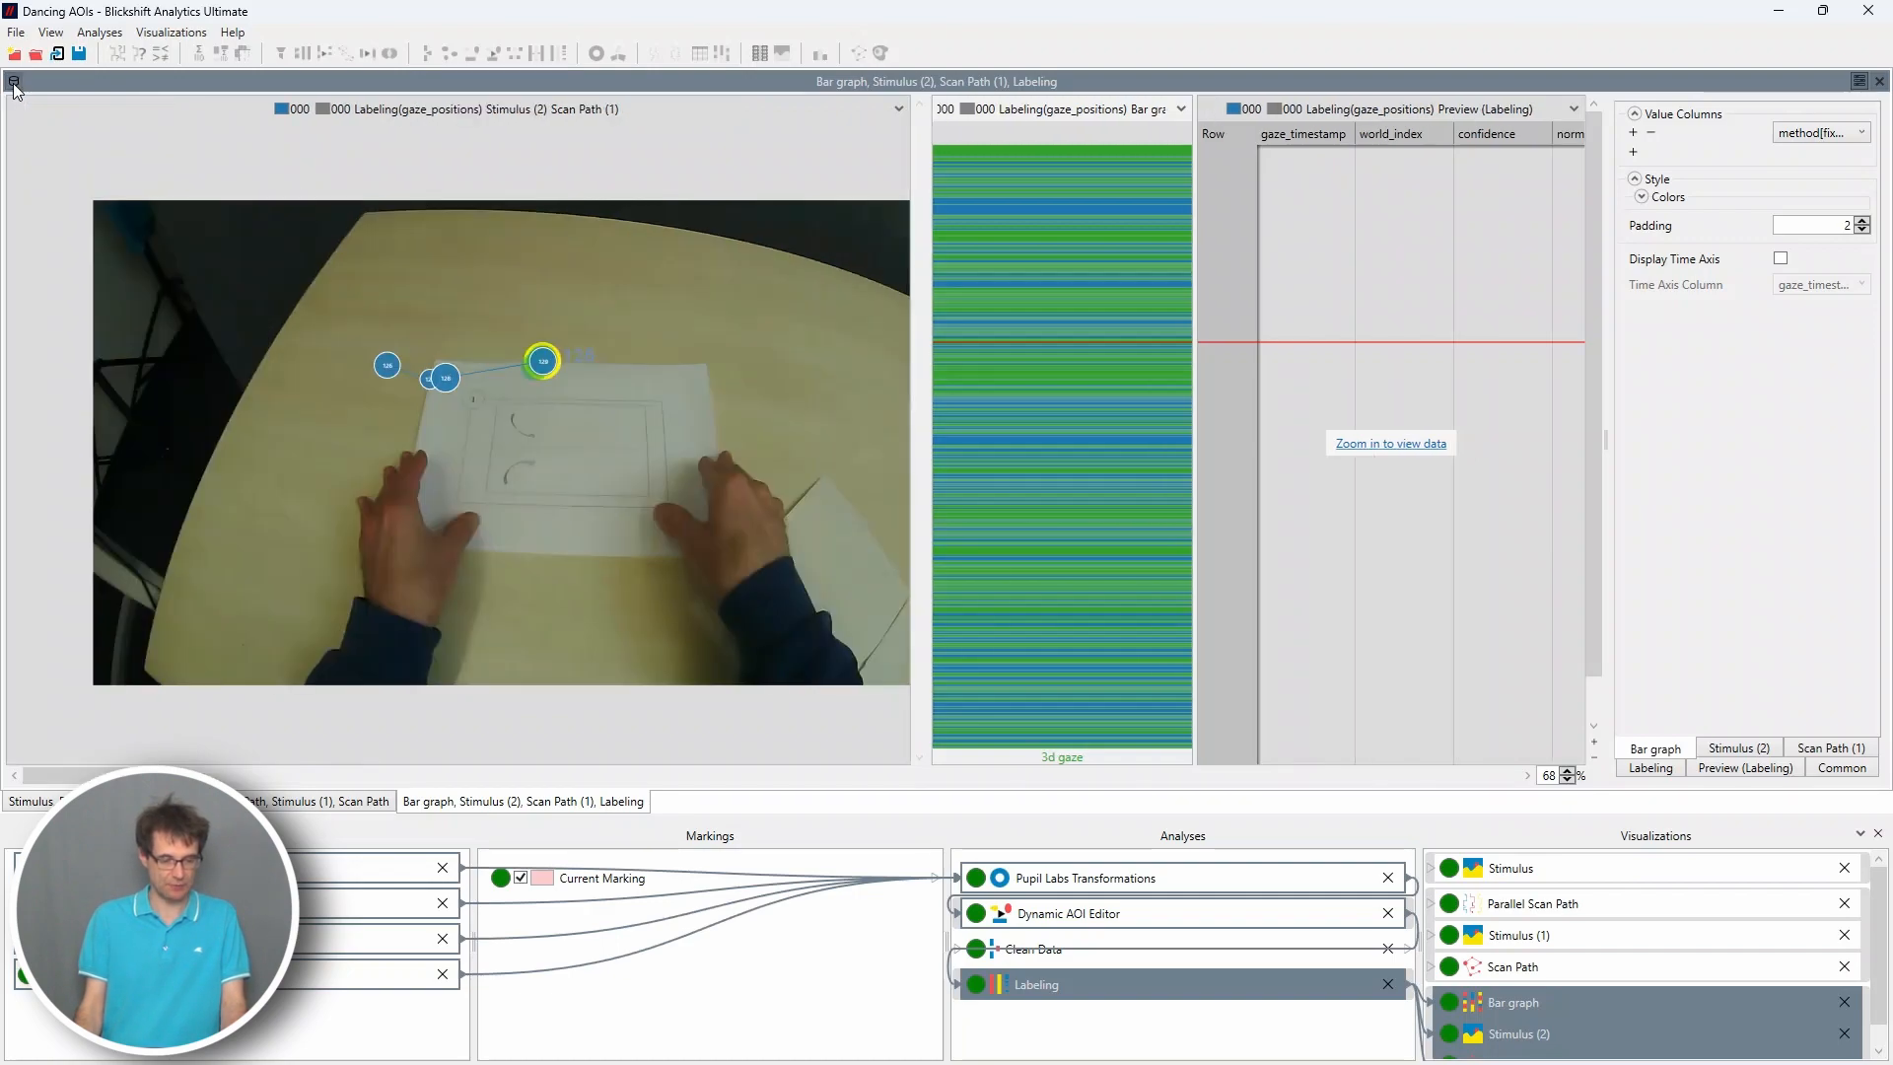
scroll(756, 496, down, 1)
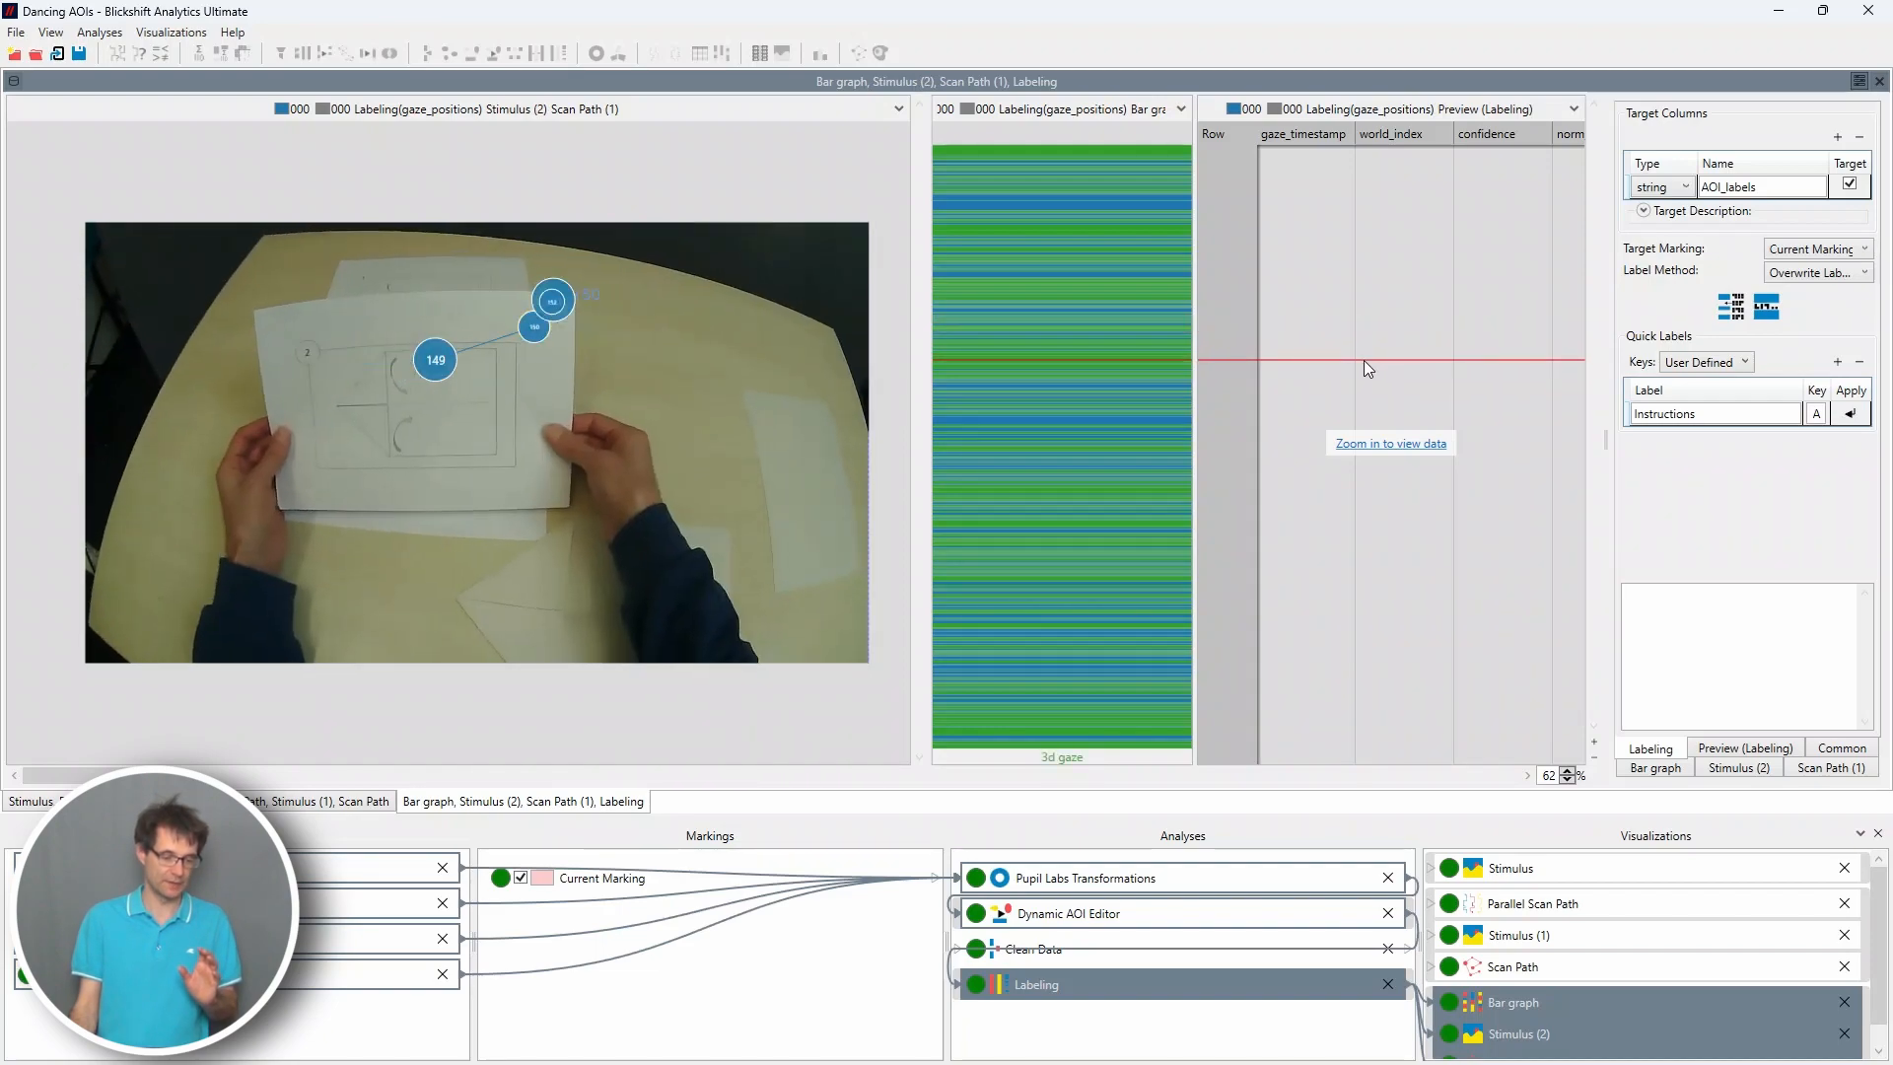
Step: Mark two short intervals early in the recording where the gaze is on the instruction sheet and label each as Instructions
drag(1364, 359, 1329, 479)
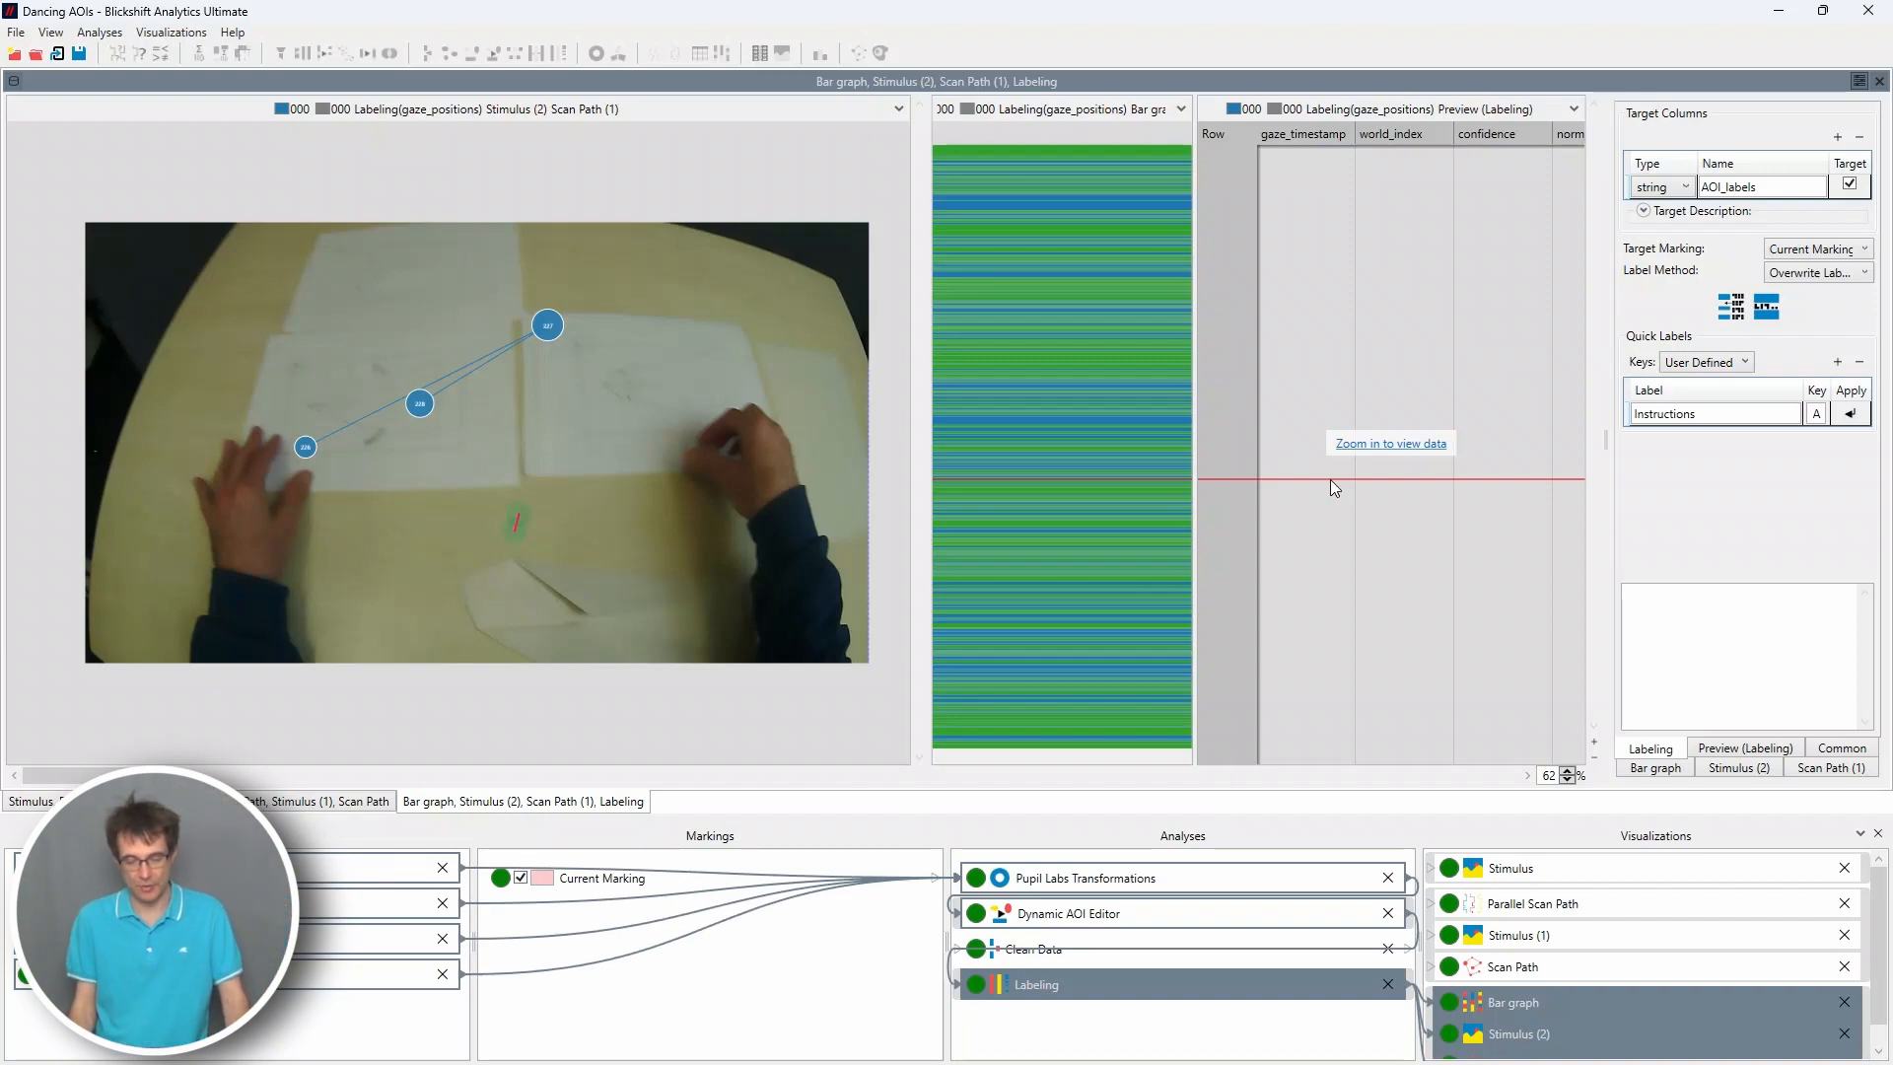
drag(1327, 481, 1367, 173)
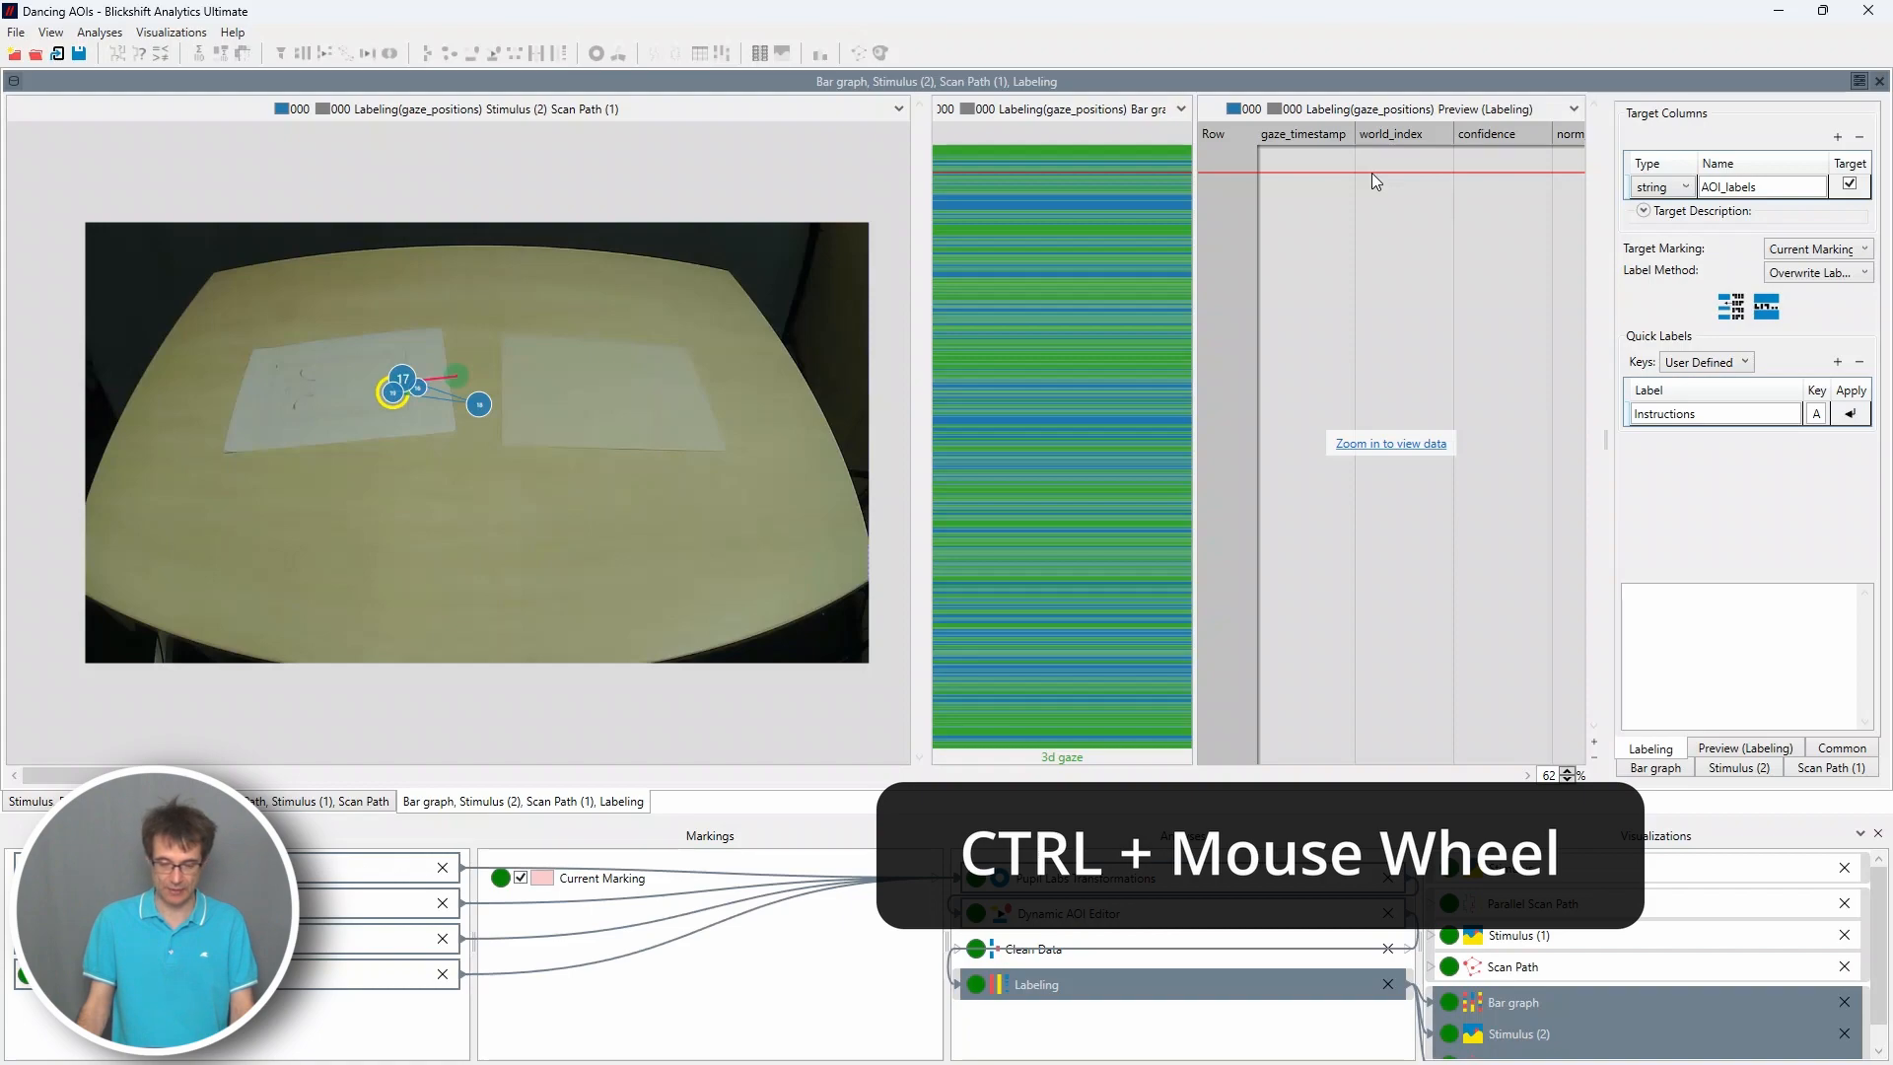
scroll(1370, 174, up, 3)
drag(1469, 250, 1469, 323)
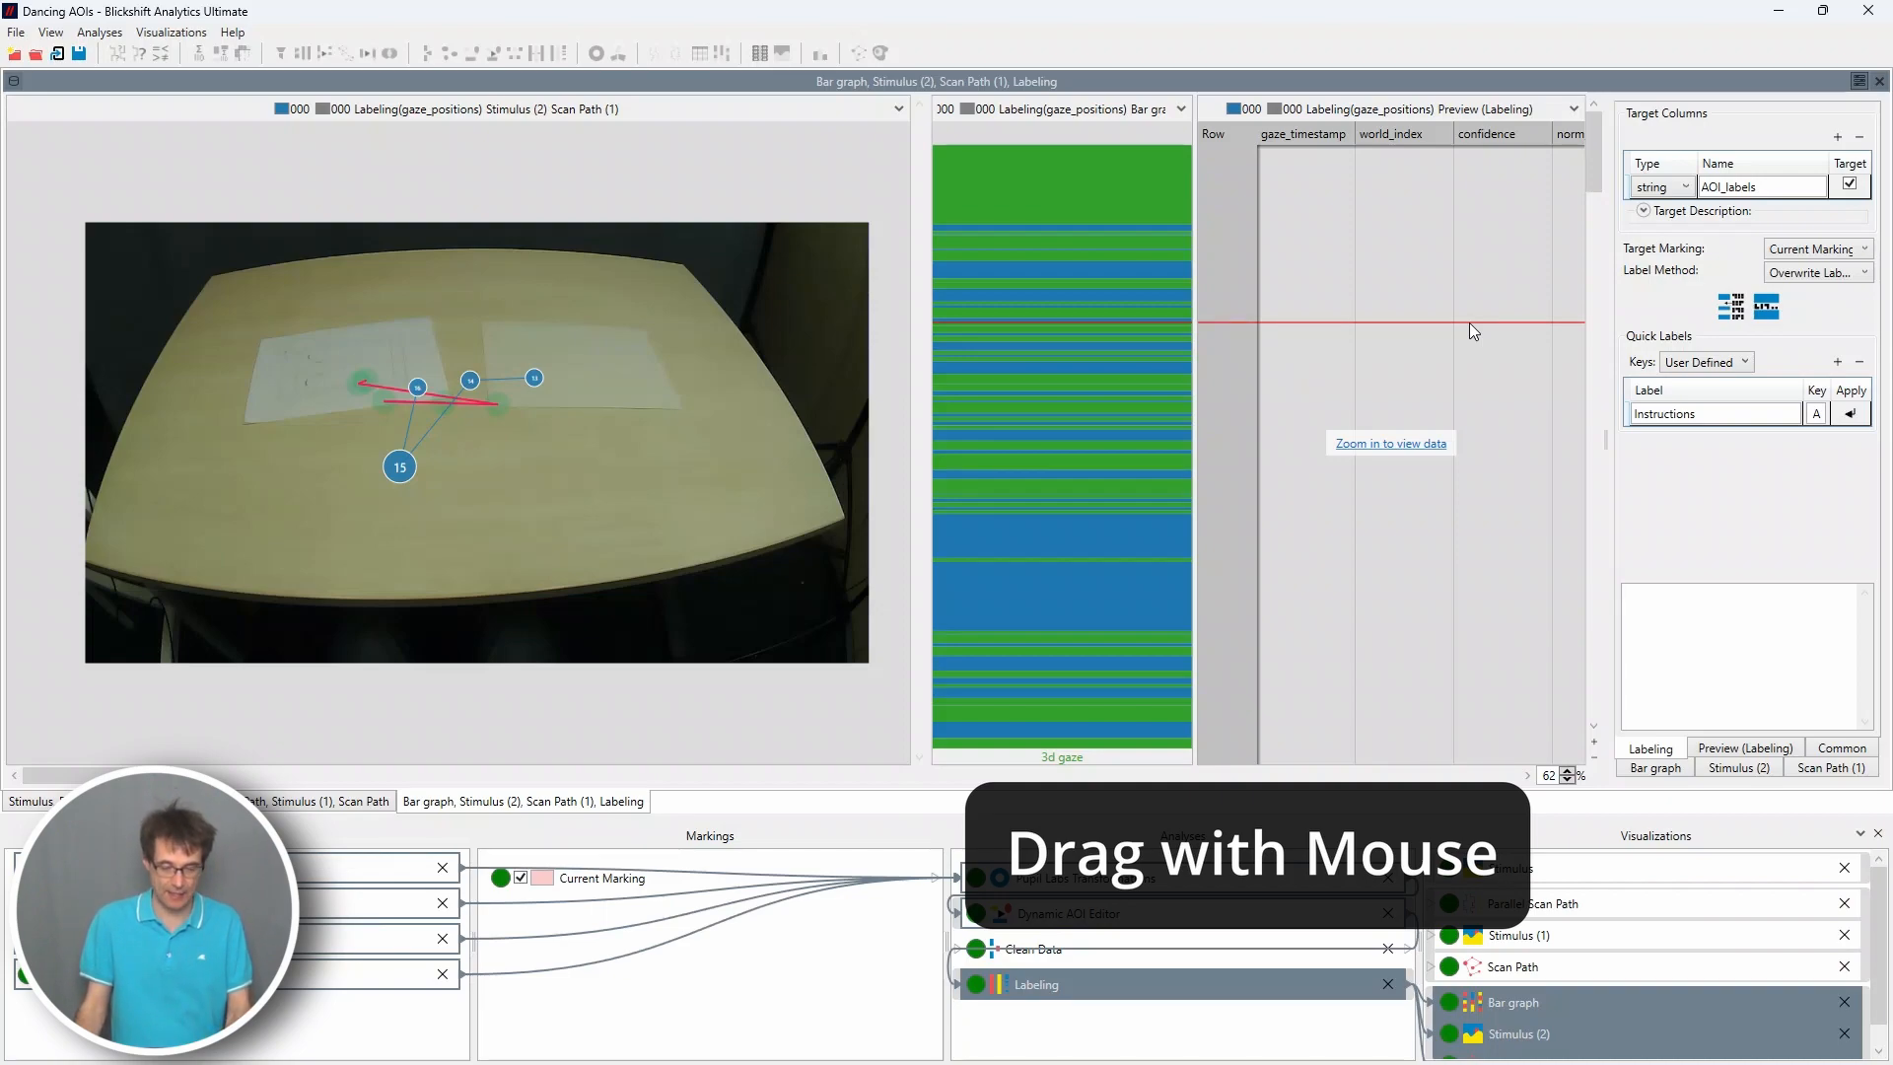
mouse_move(1470, 323)
mouse_down()
mouse_move(1469, 345)
mouse_move(1475, 328)
mouse_up()
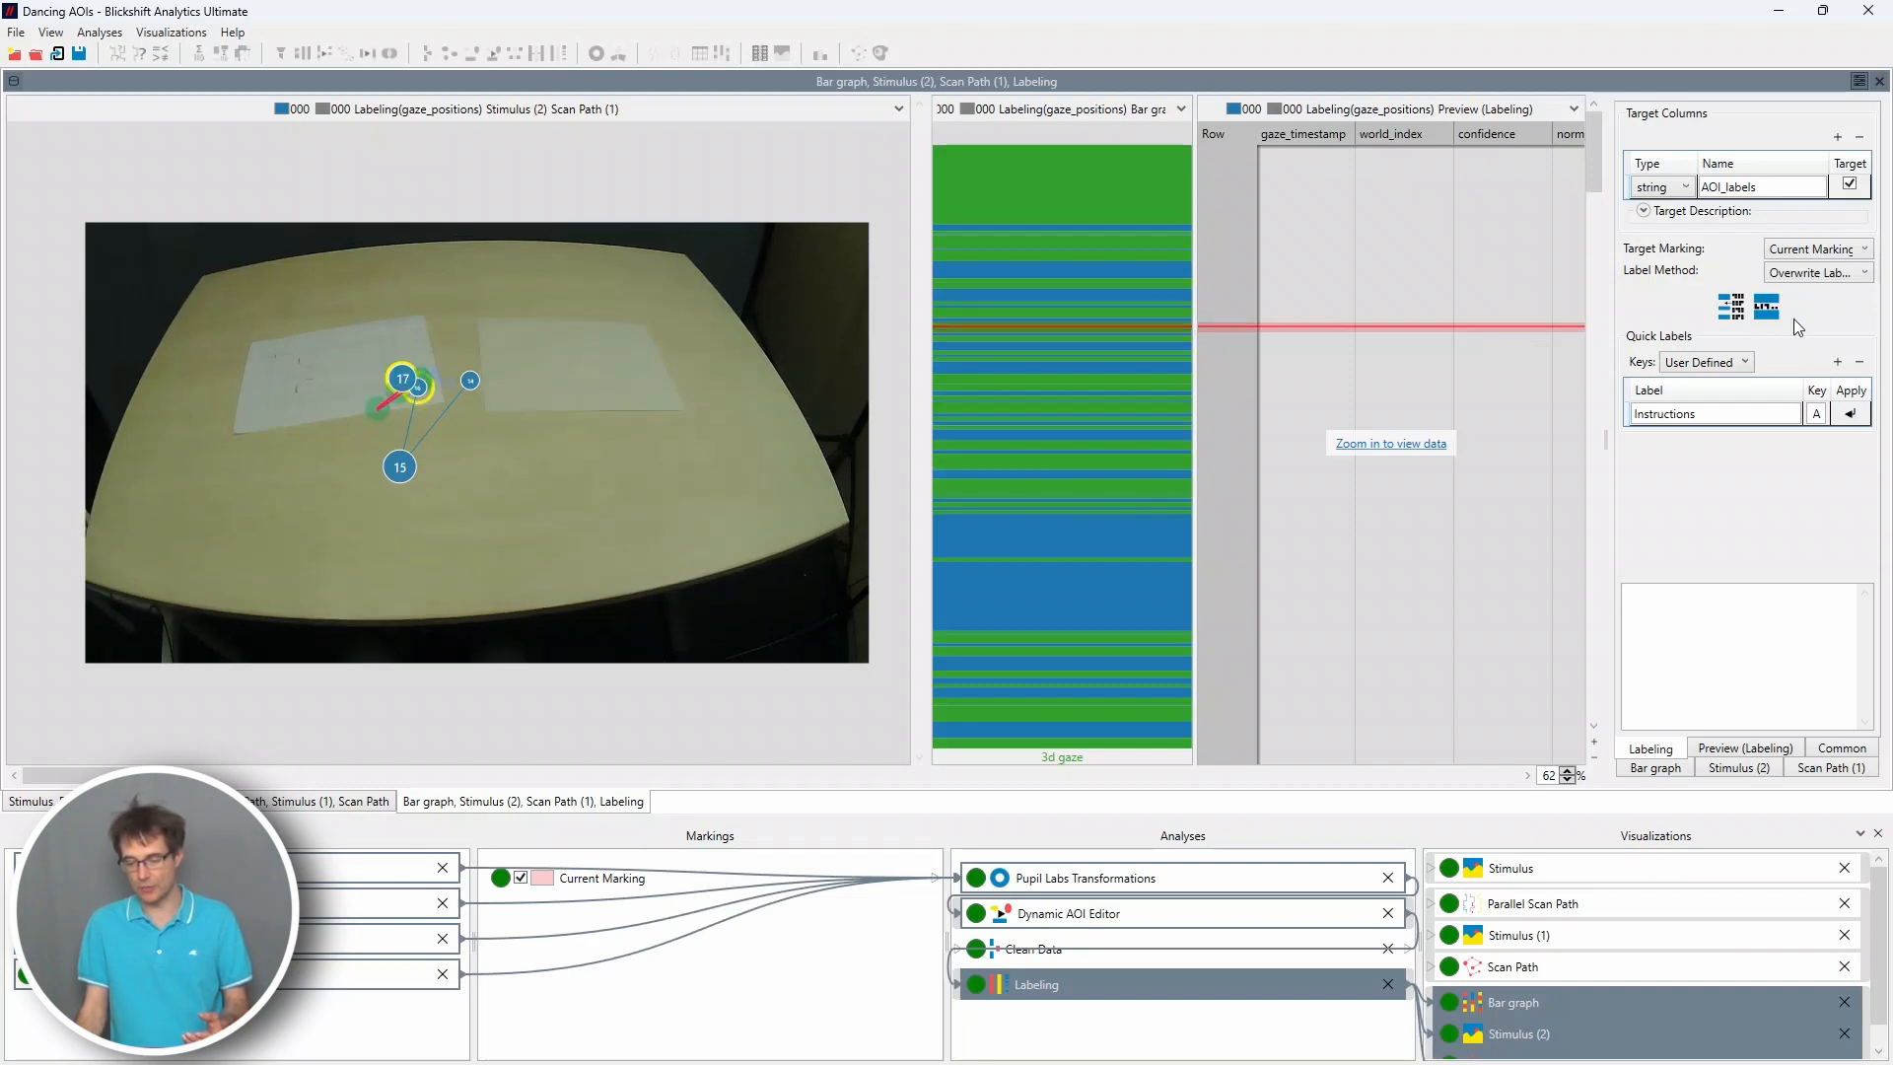
click(1855, 416)
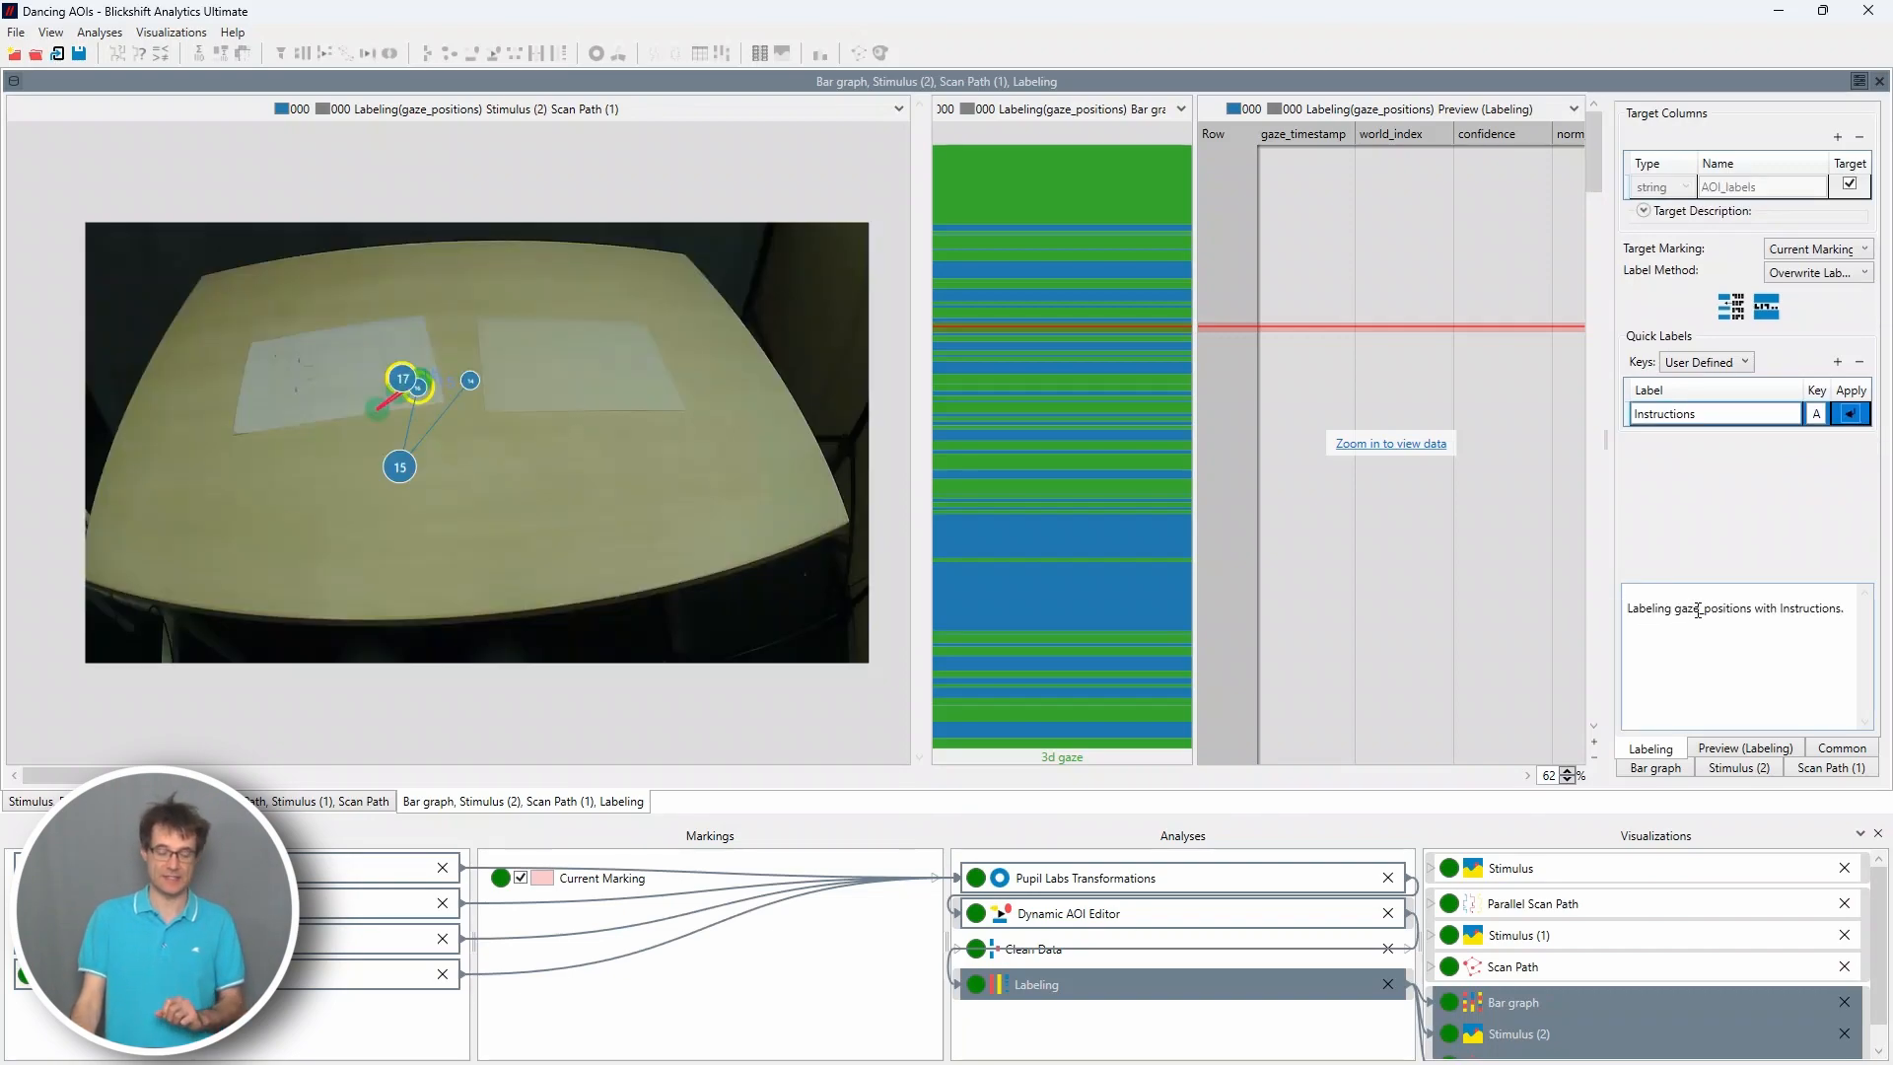
key(space)
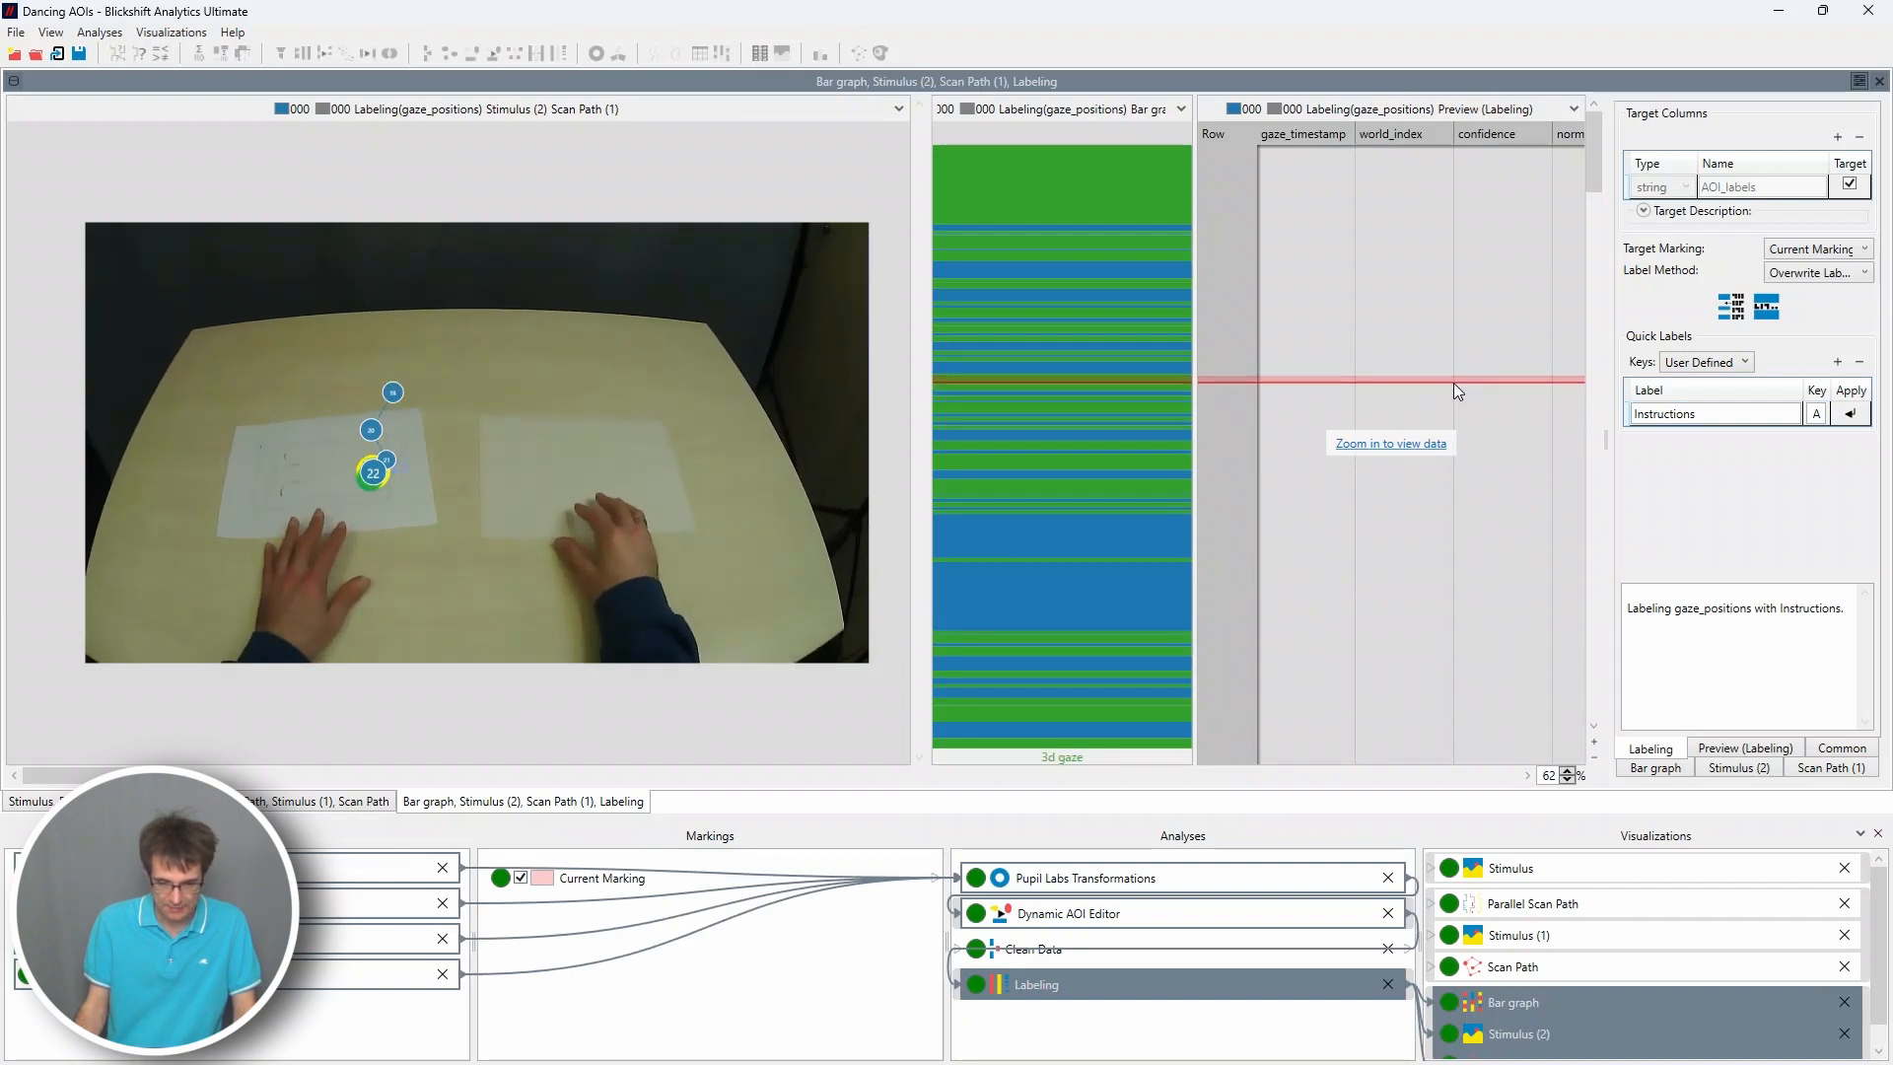
click(1853, 415)
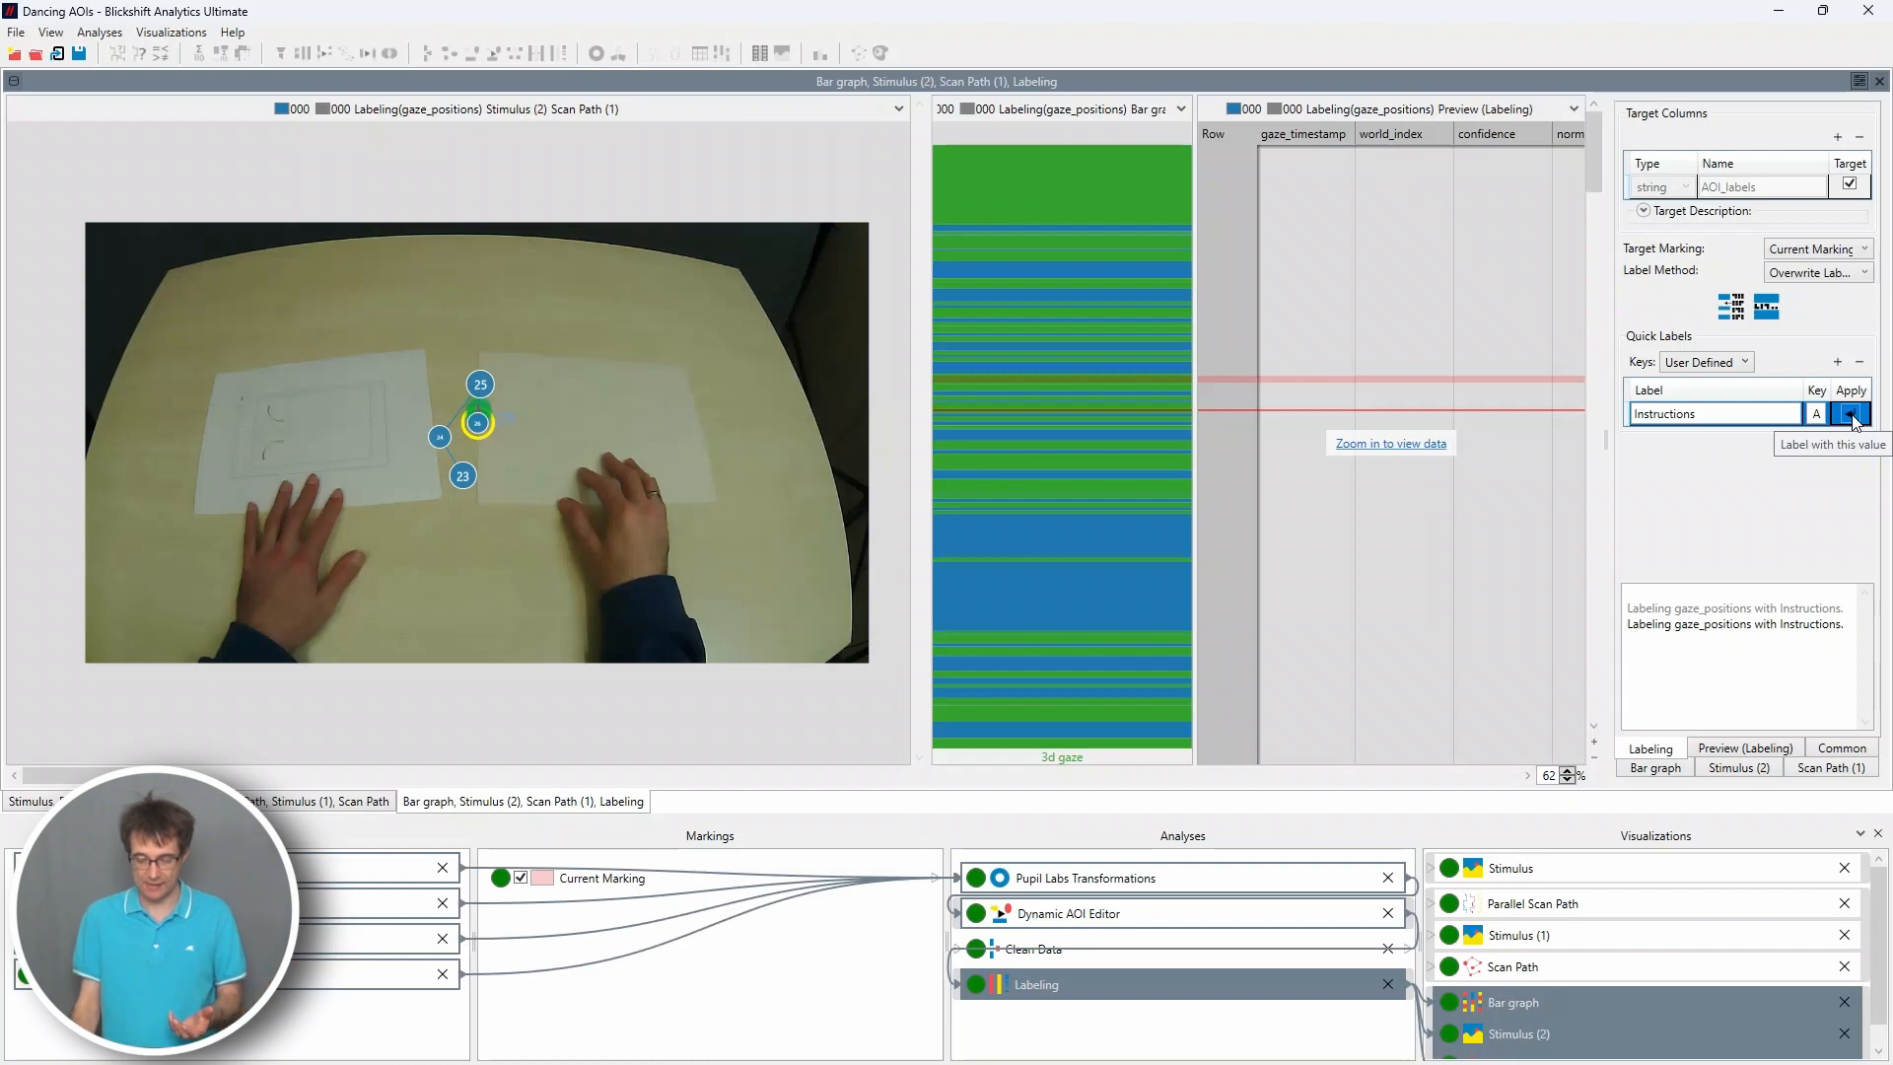
Step: Set the bar graph's value column to AOI_labels
click(1674, 768)
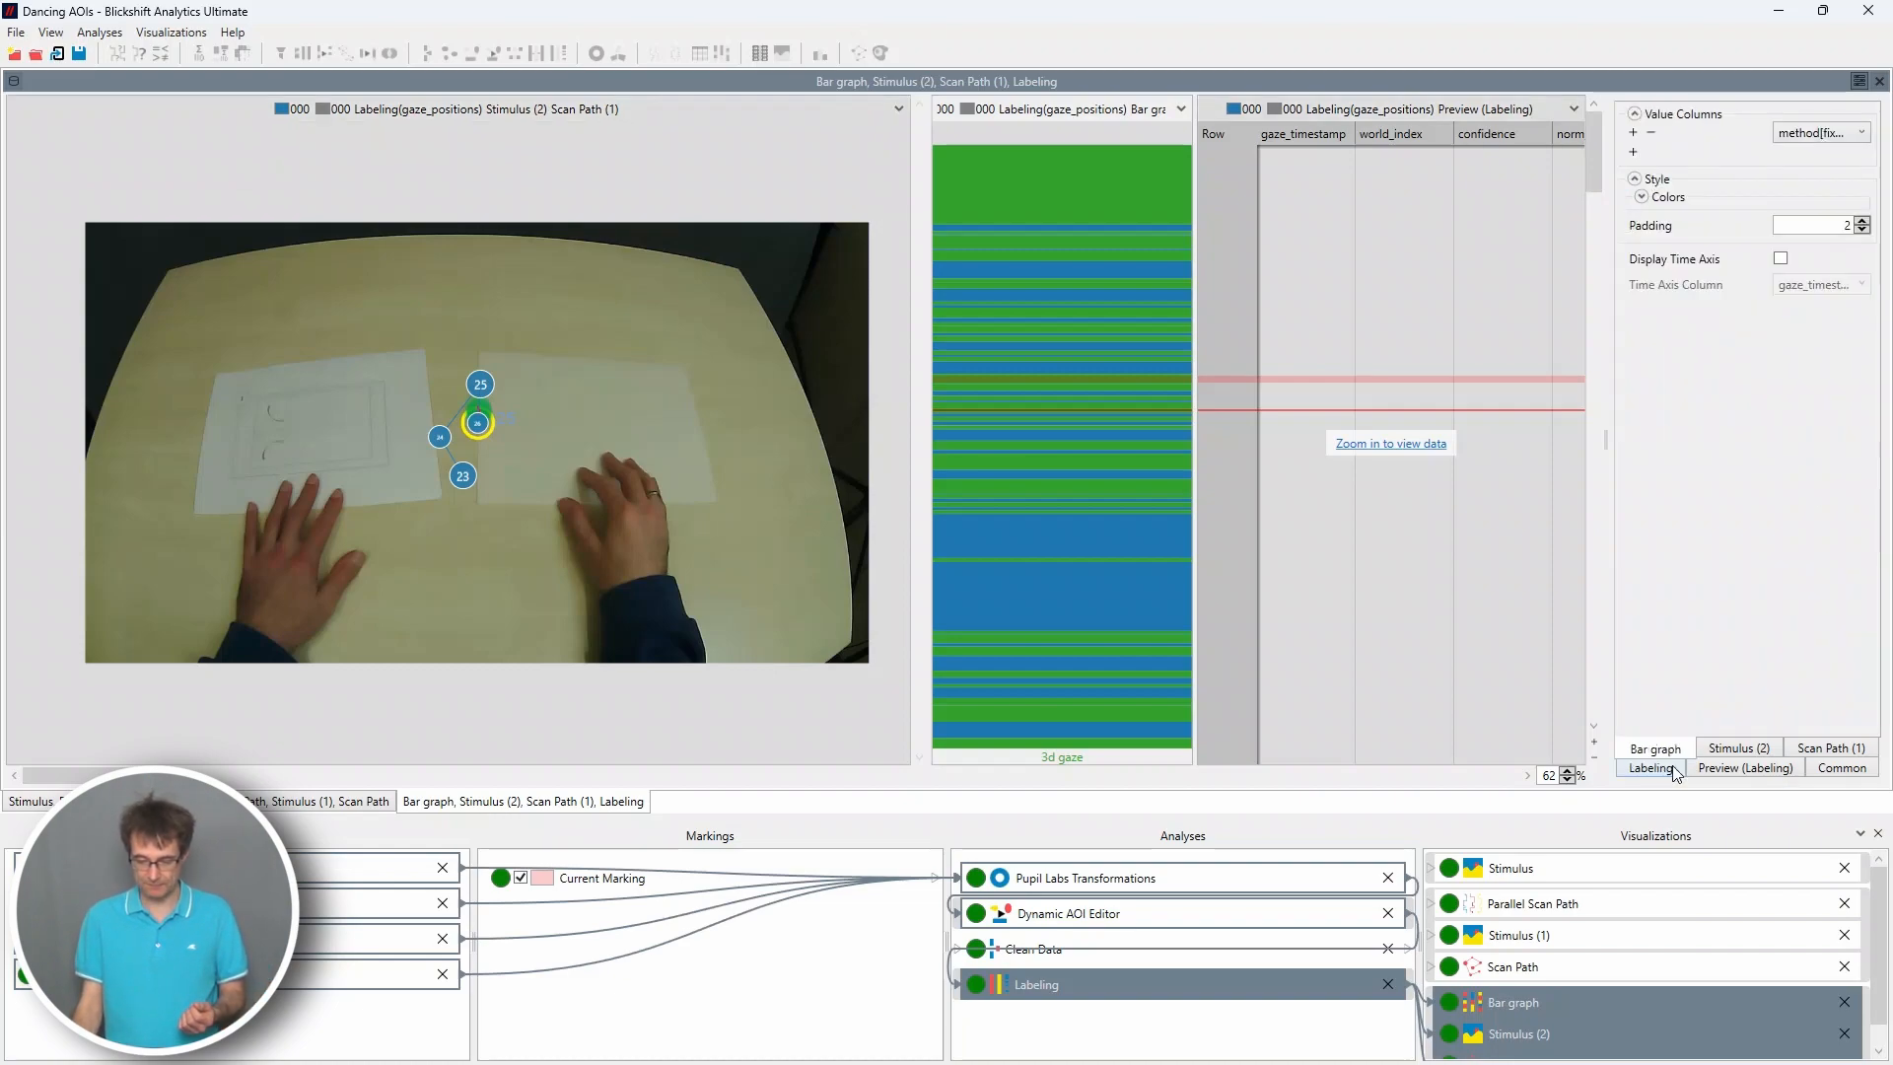
click(1861, 134)
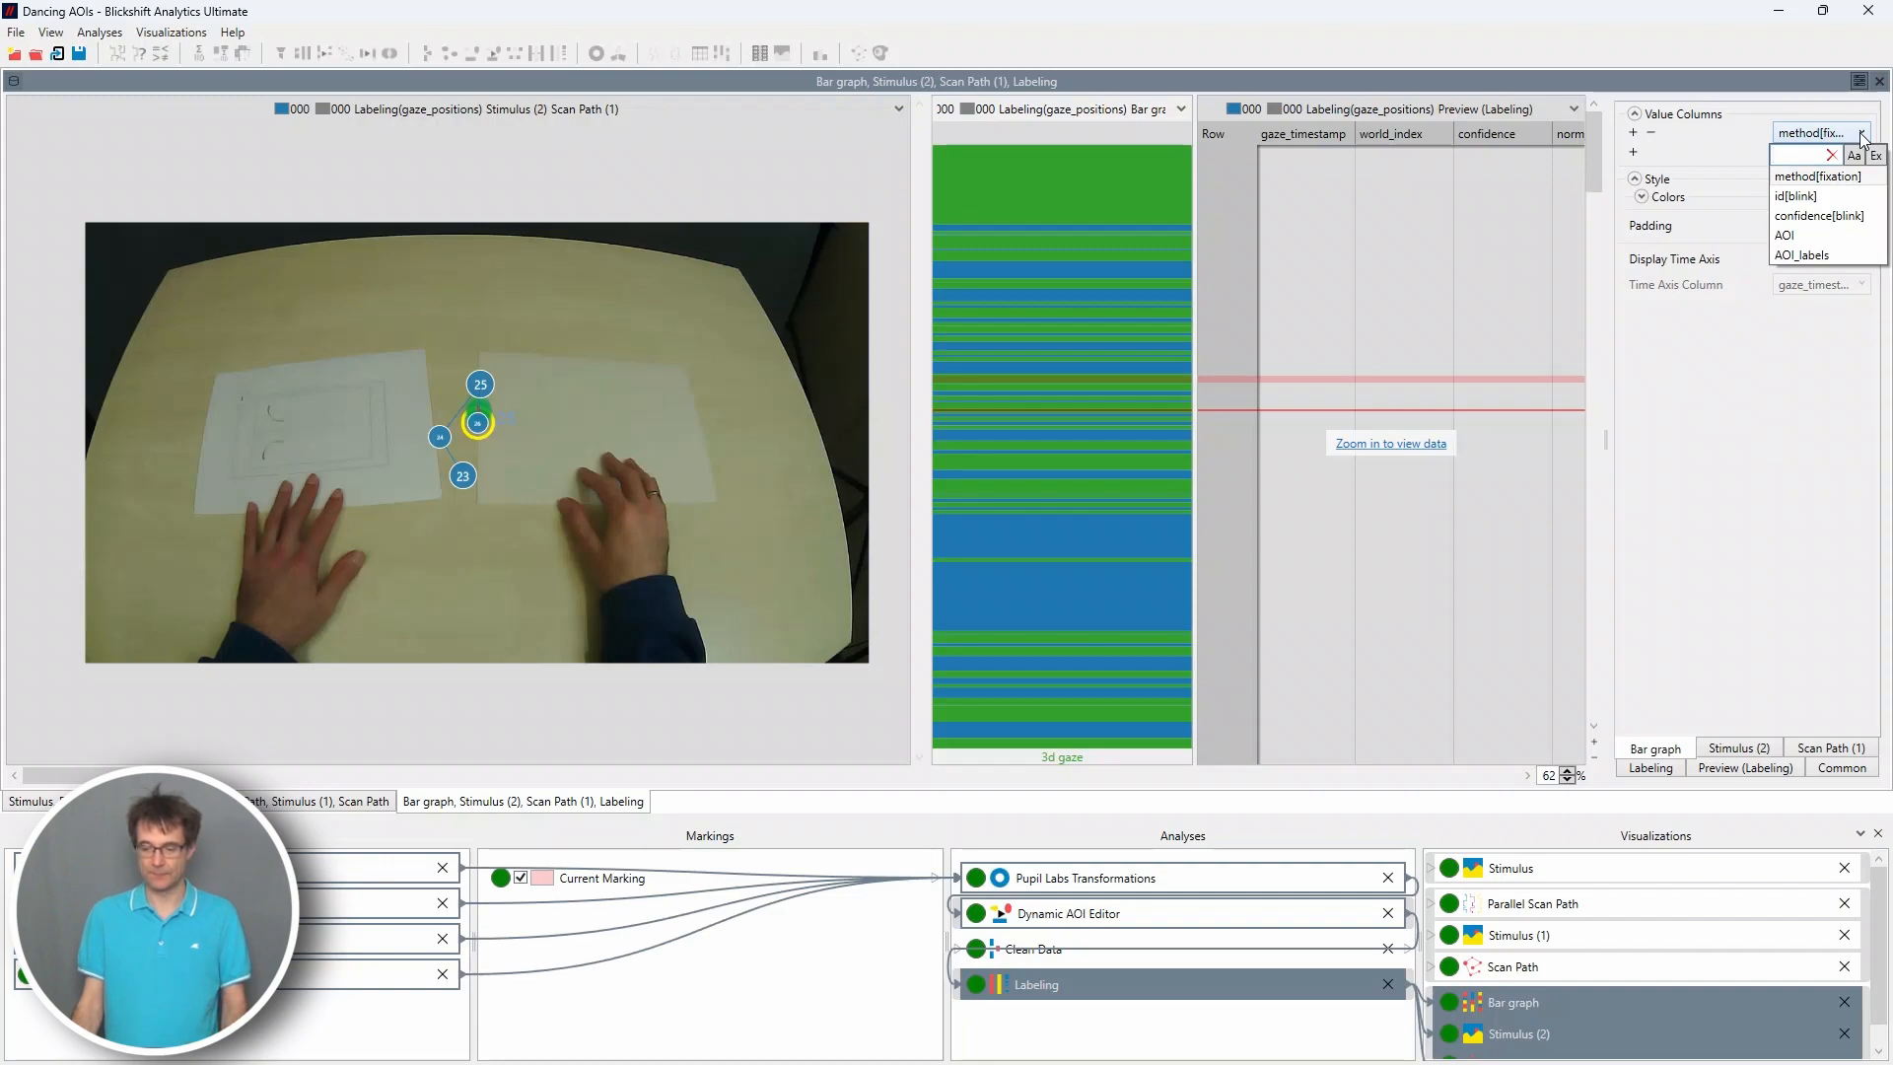
click(1831, 258)
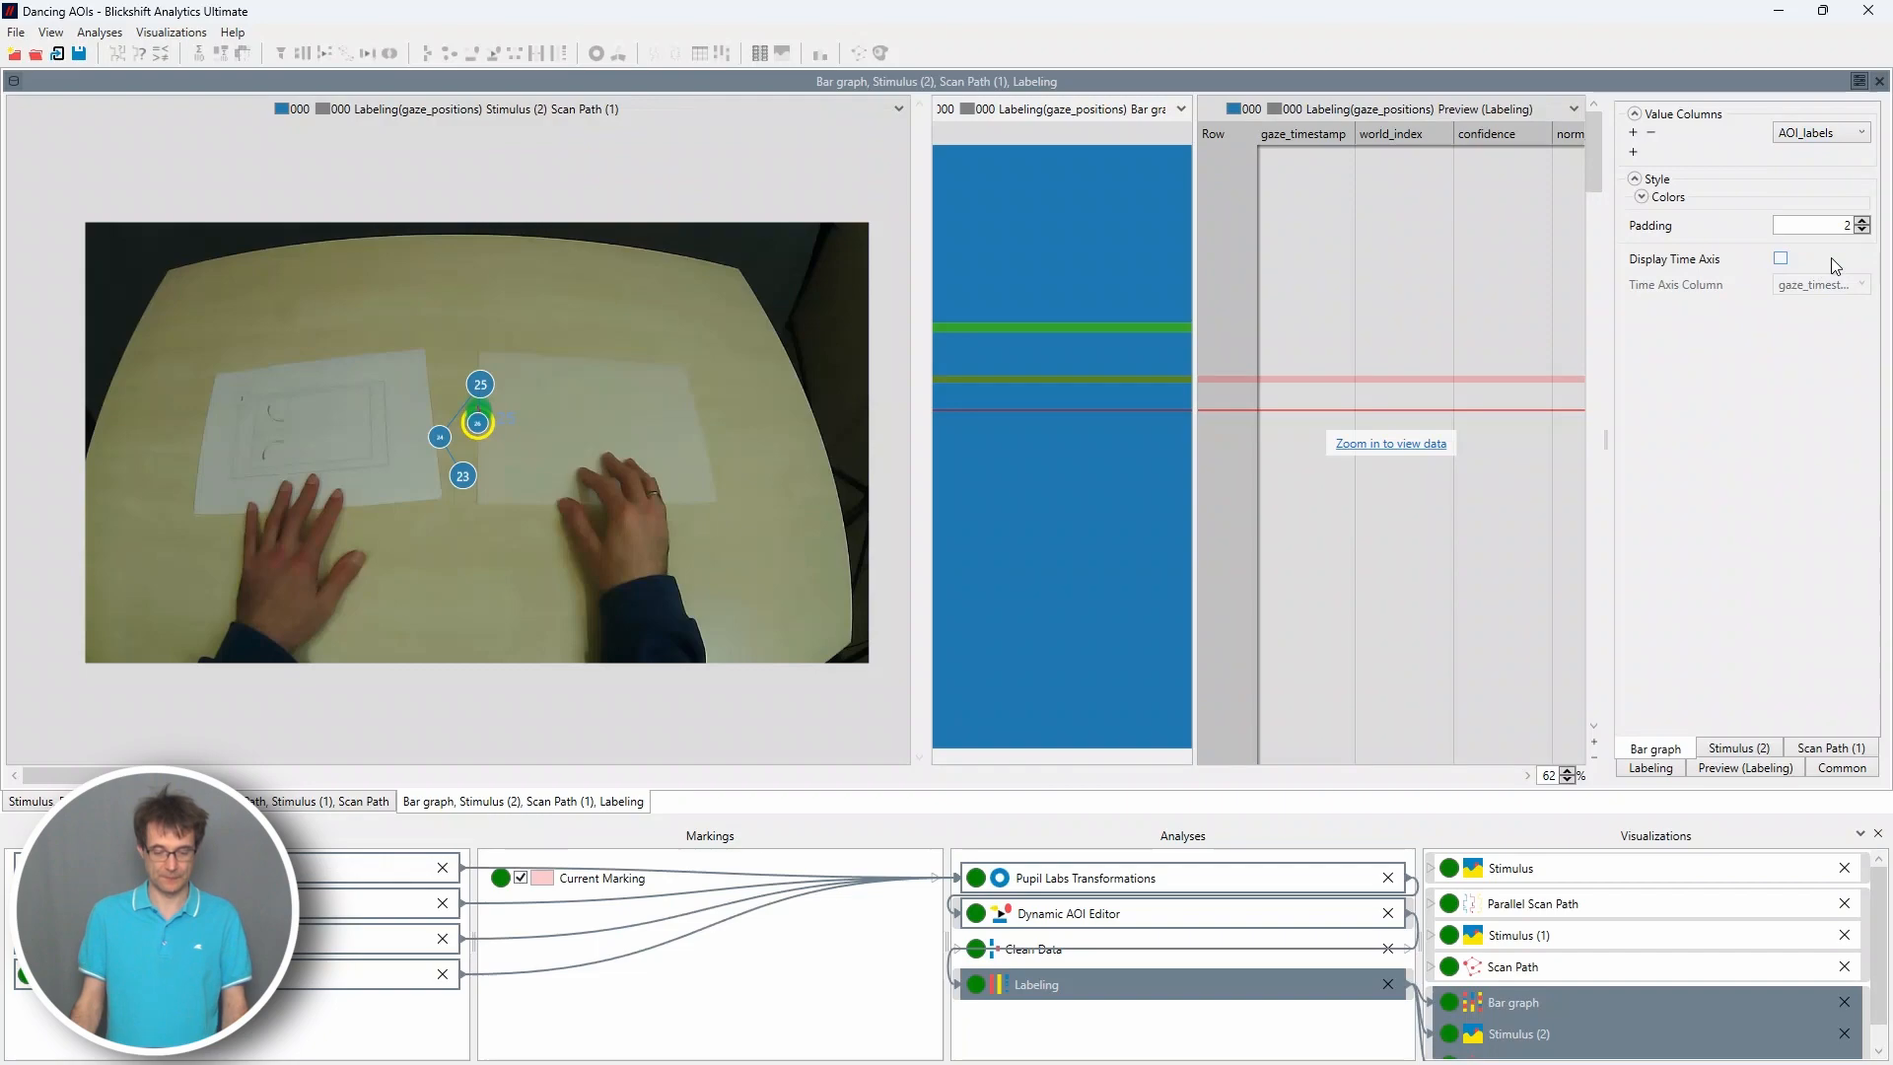
Step: Mark the short interval further into the recording where the gaze is on the instruction sheet and label it as Instructions
click(1204, 288)
drag(1067, 358, 1280, 448)
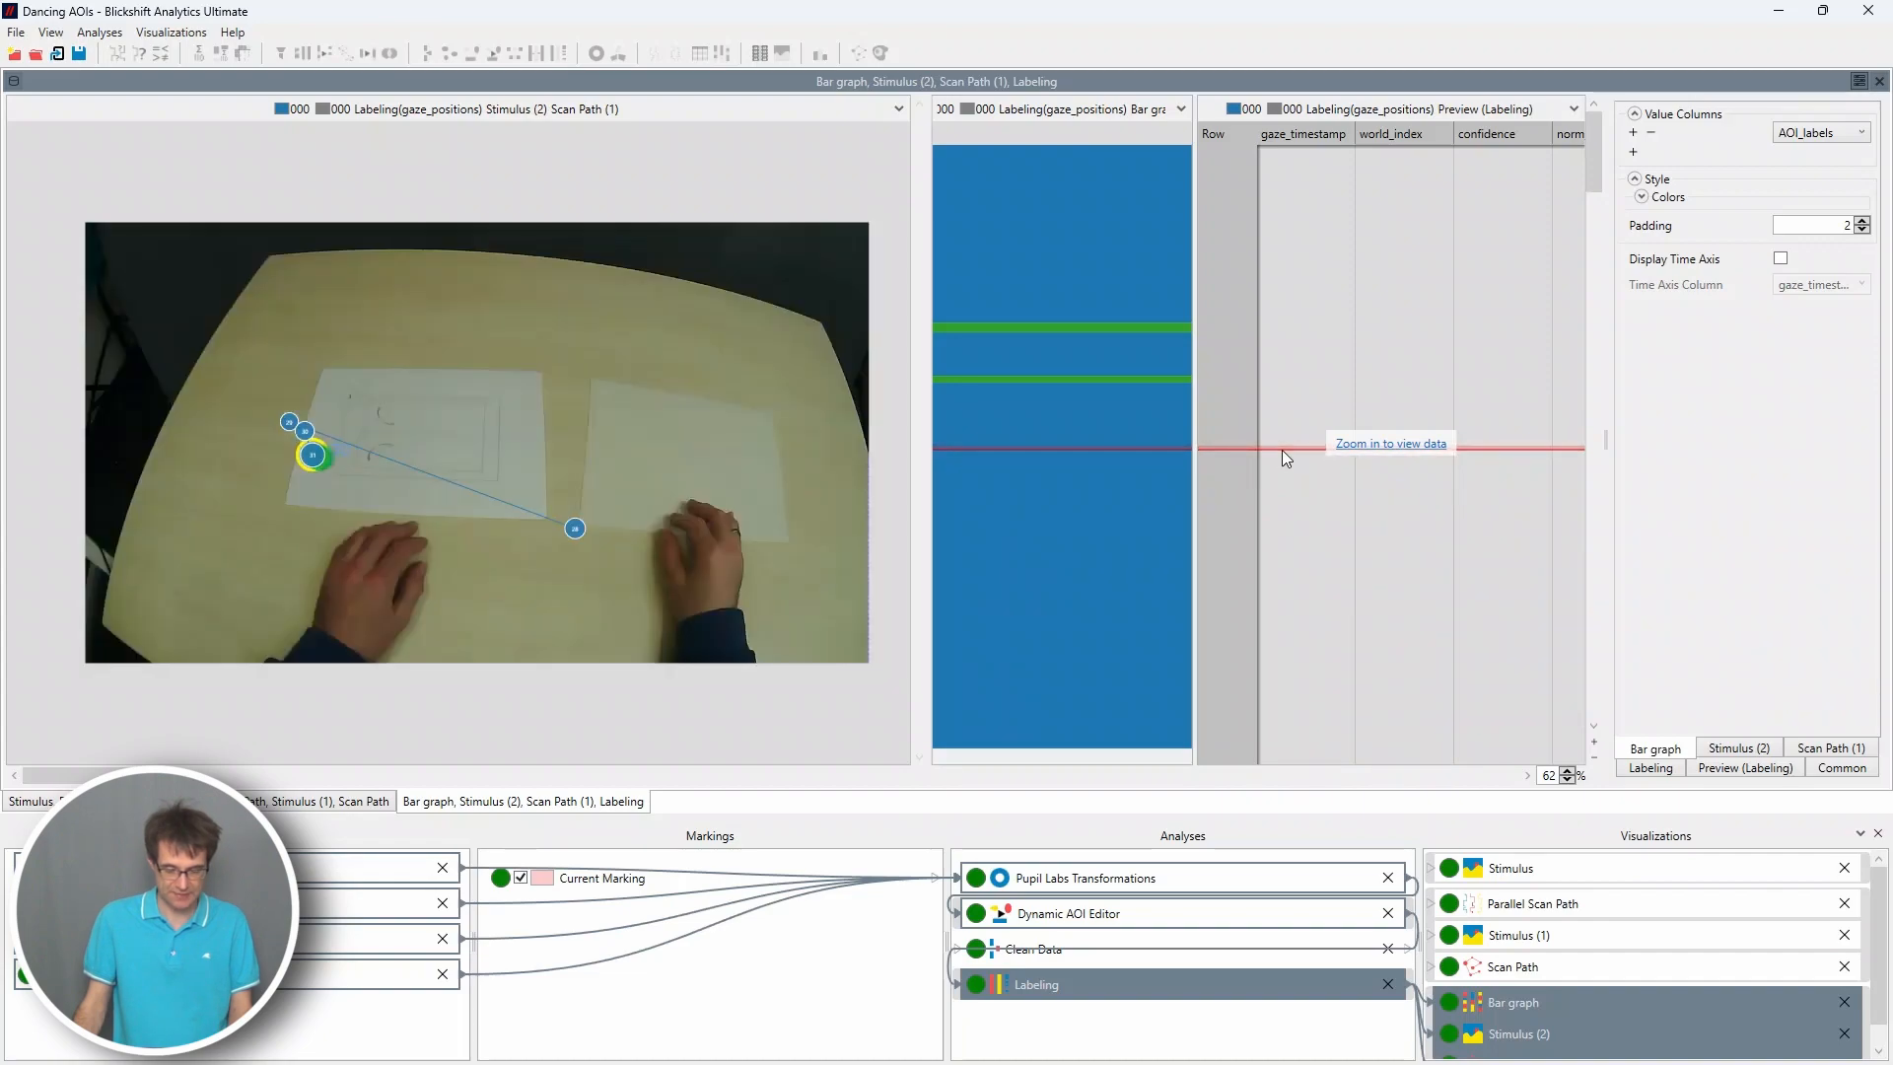
click(1664, 769)
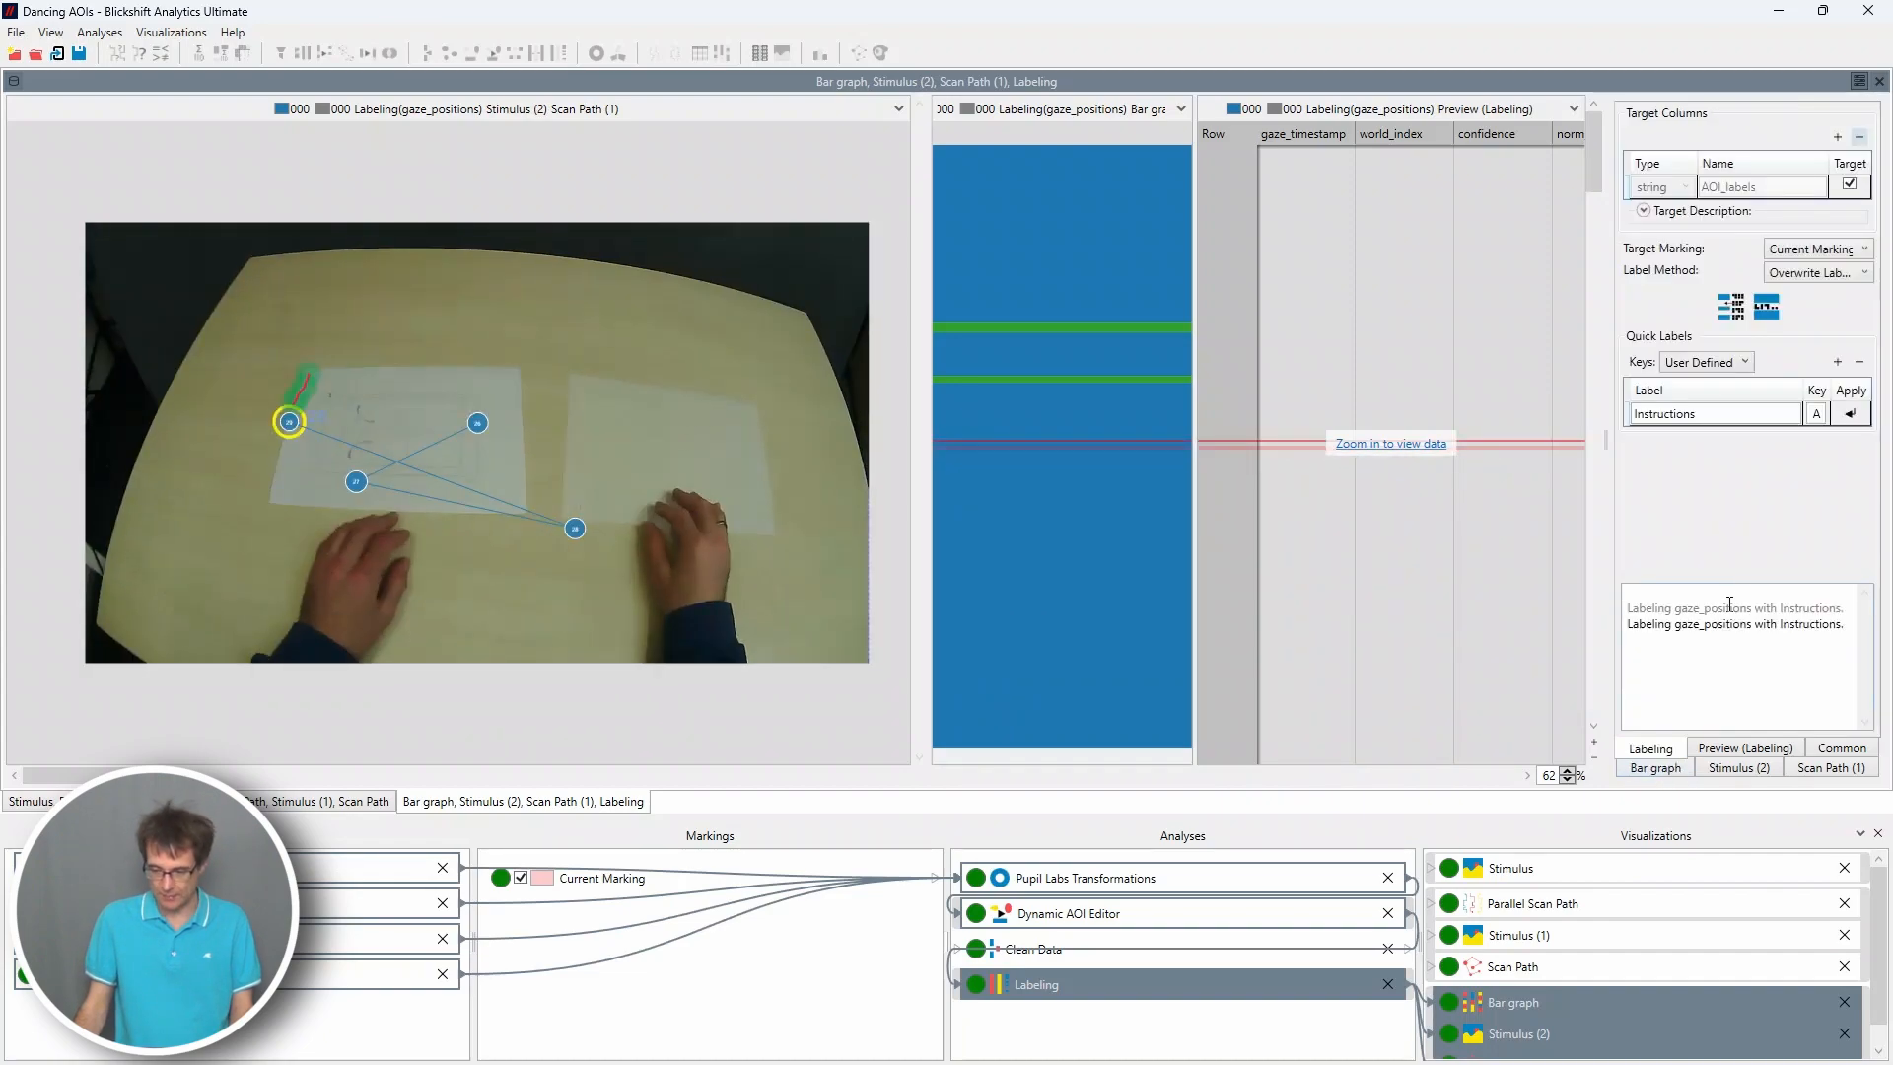
click(1854, 417)
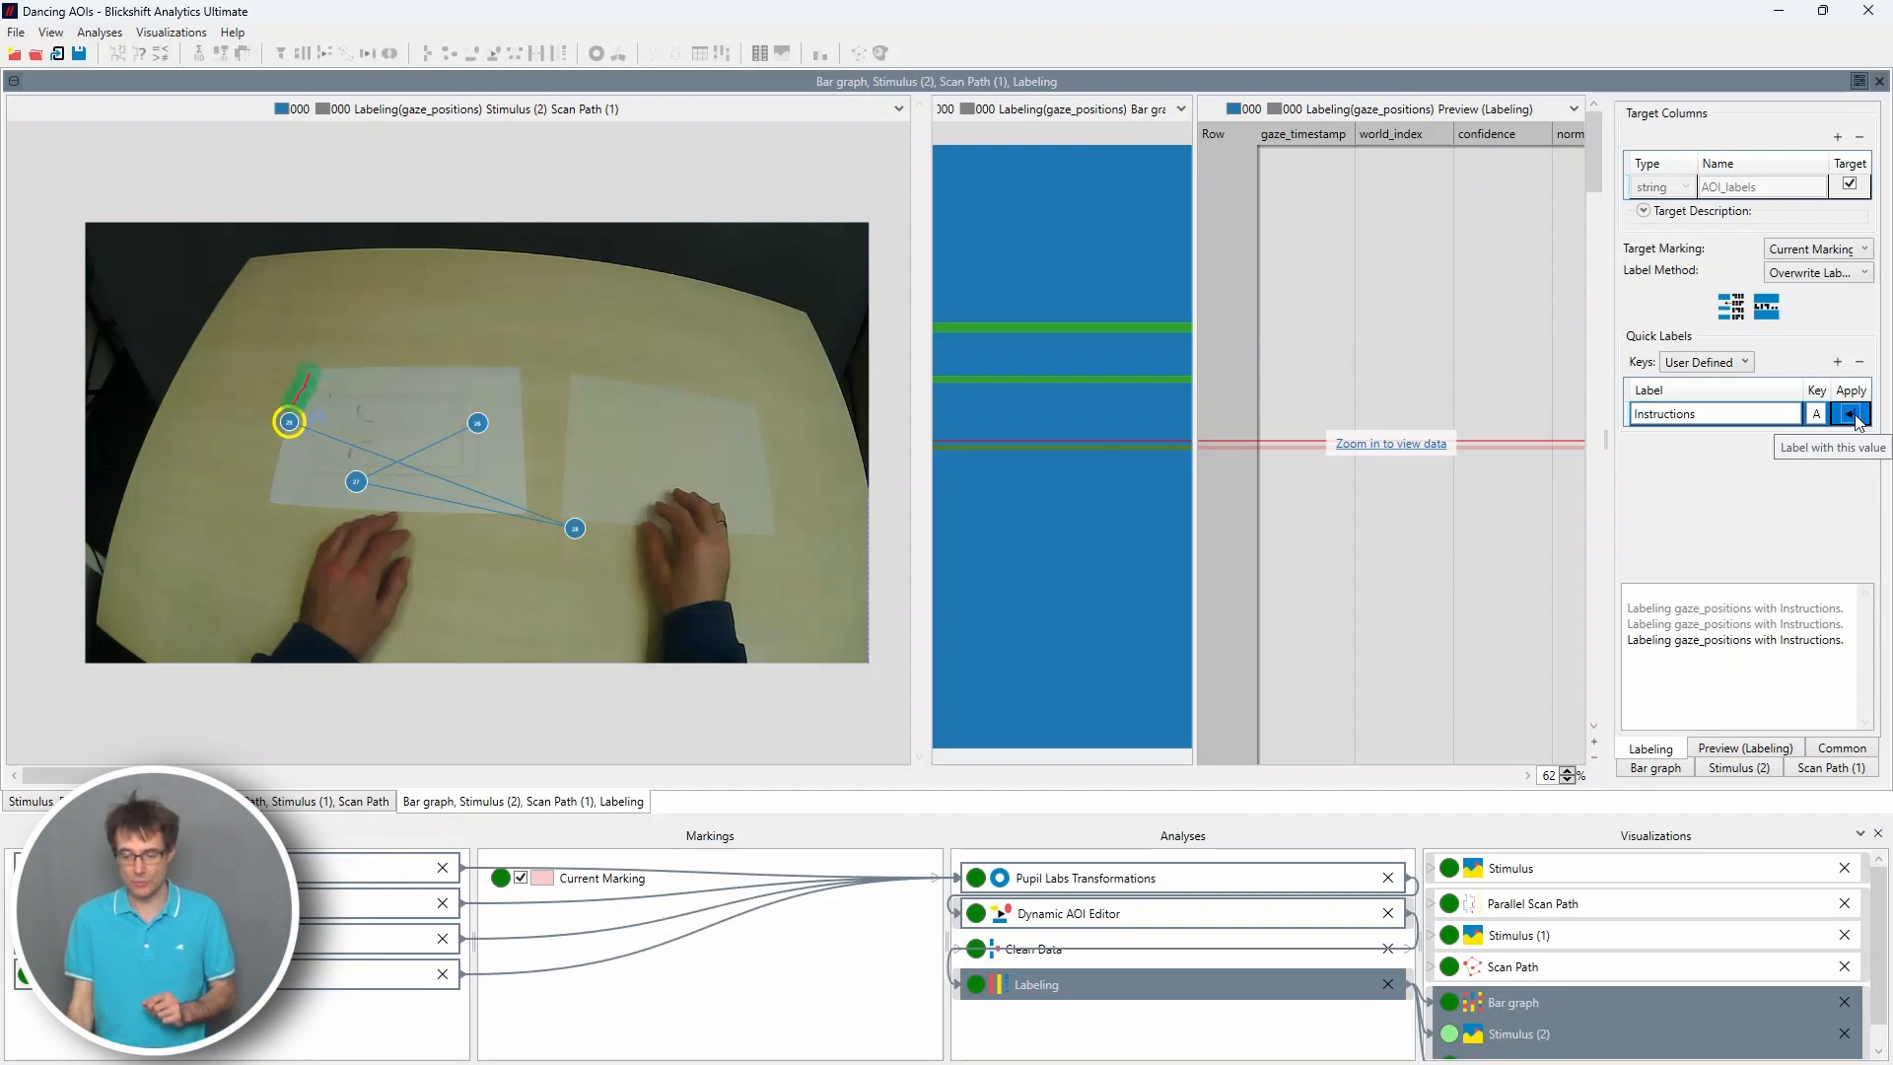
Step: Start Quick Label Mode, then mark and label the remaining instruction-sheet gaze intervals across the recording as Instructions
click(1729, 314)
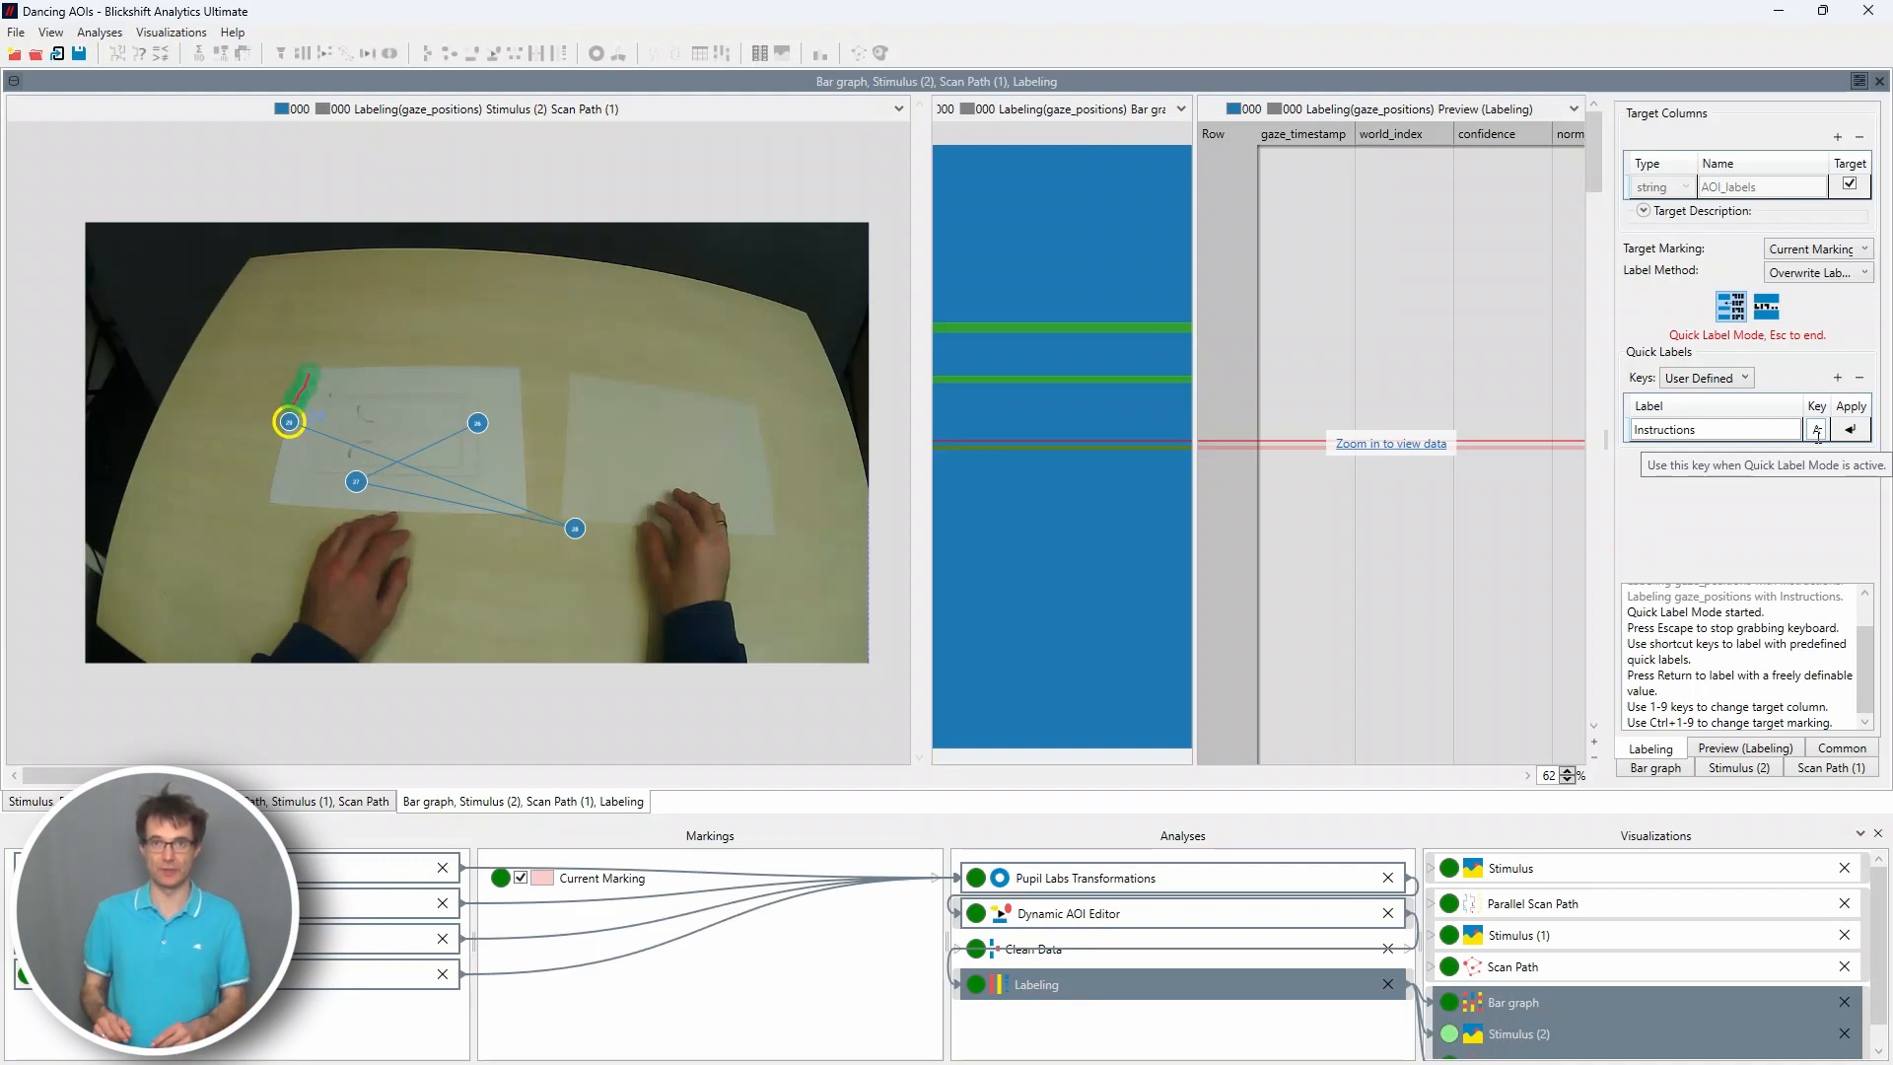
click(1487, 560)
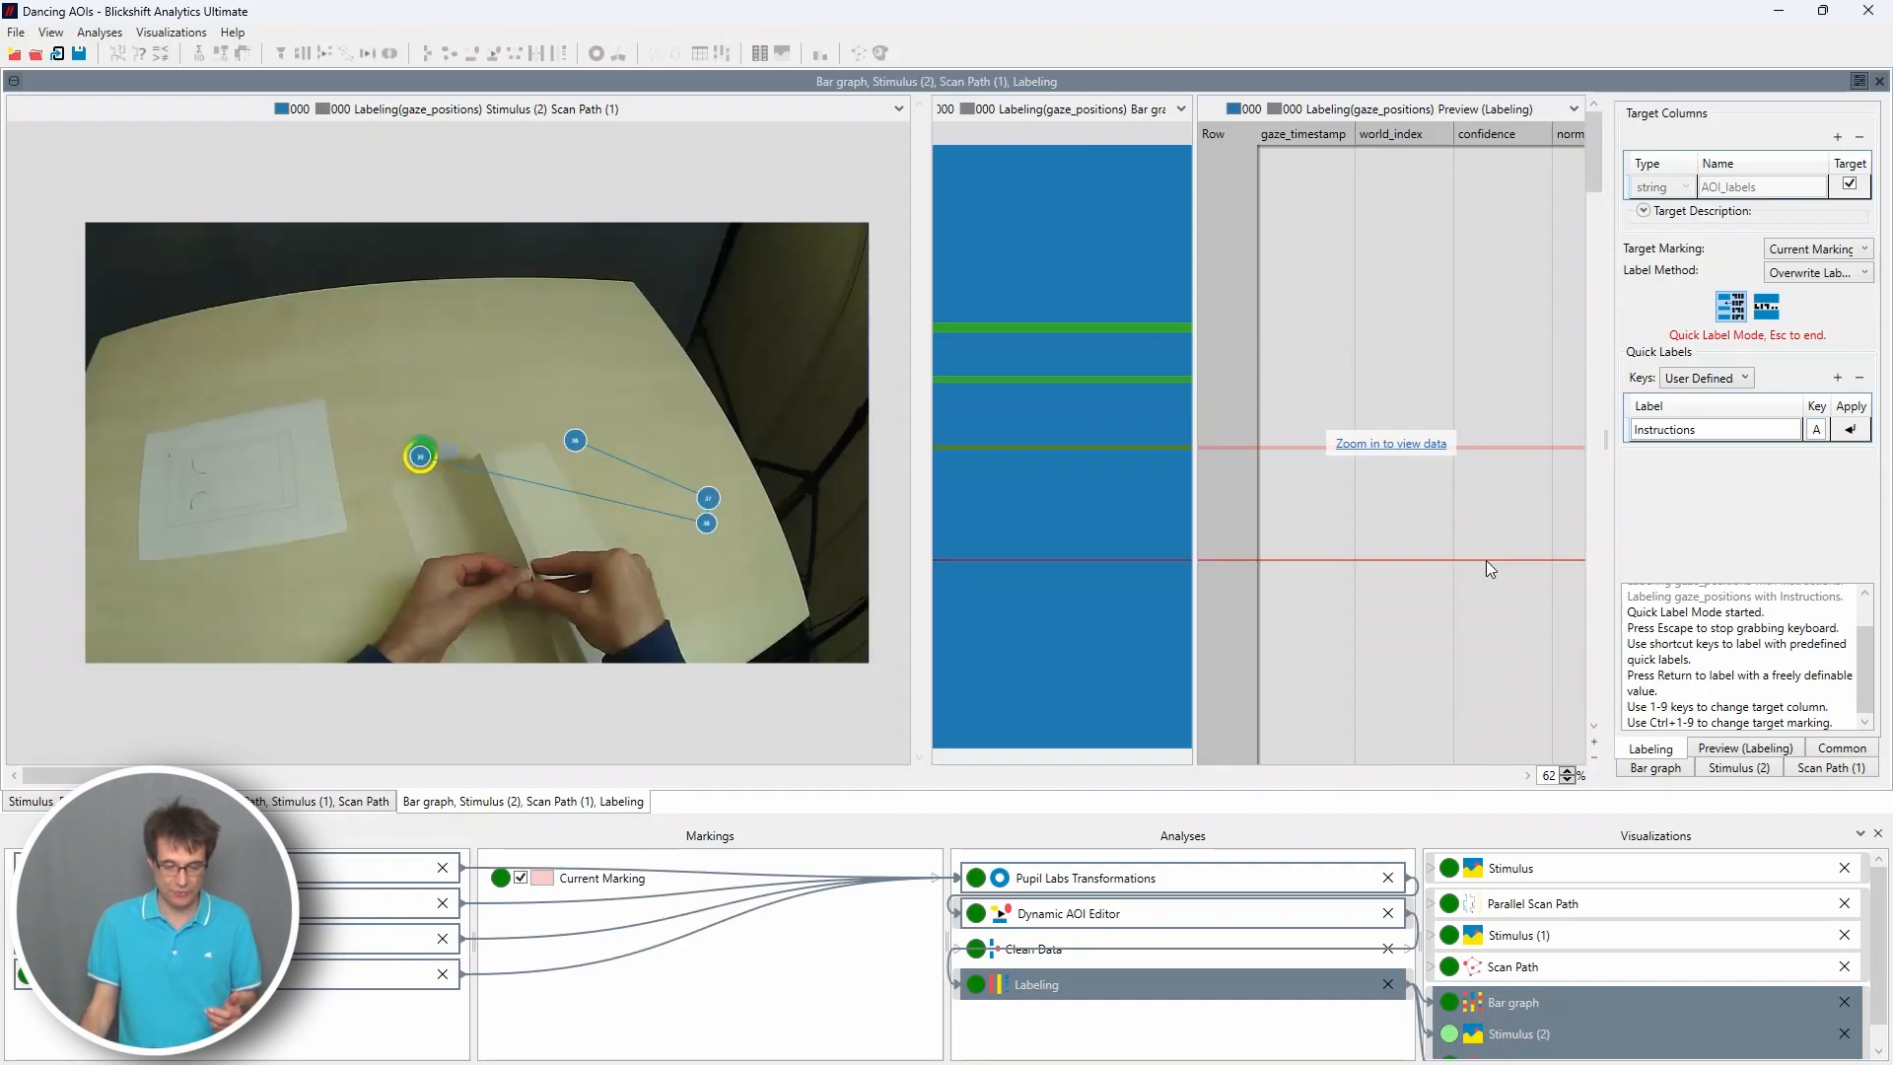
drag(1487, 561, 1461, 647)
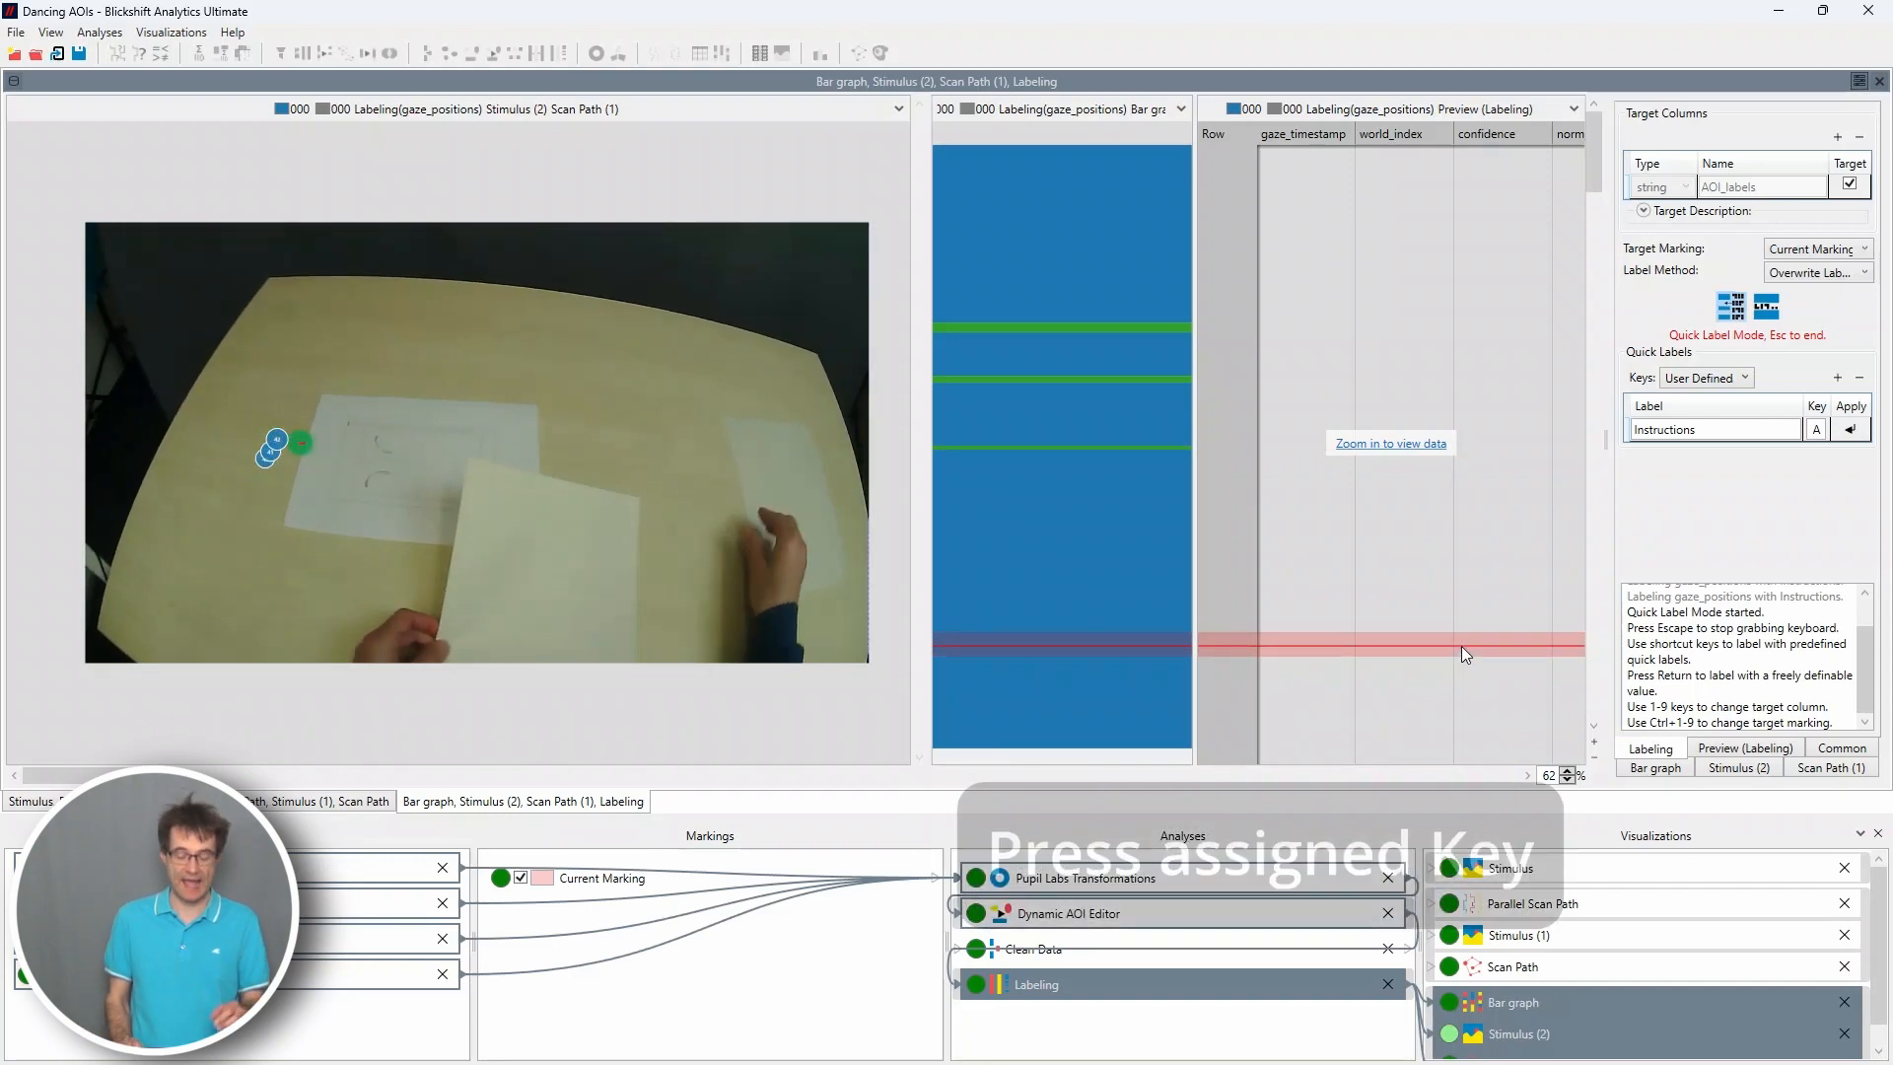
key(a)
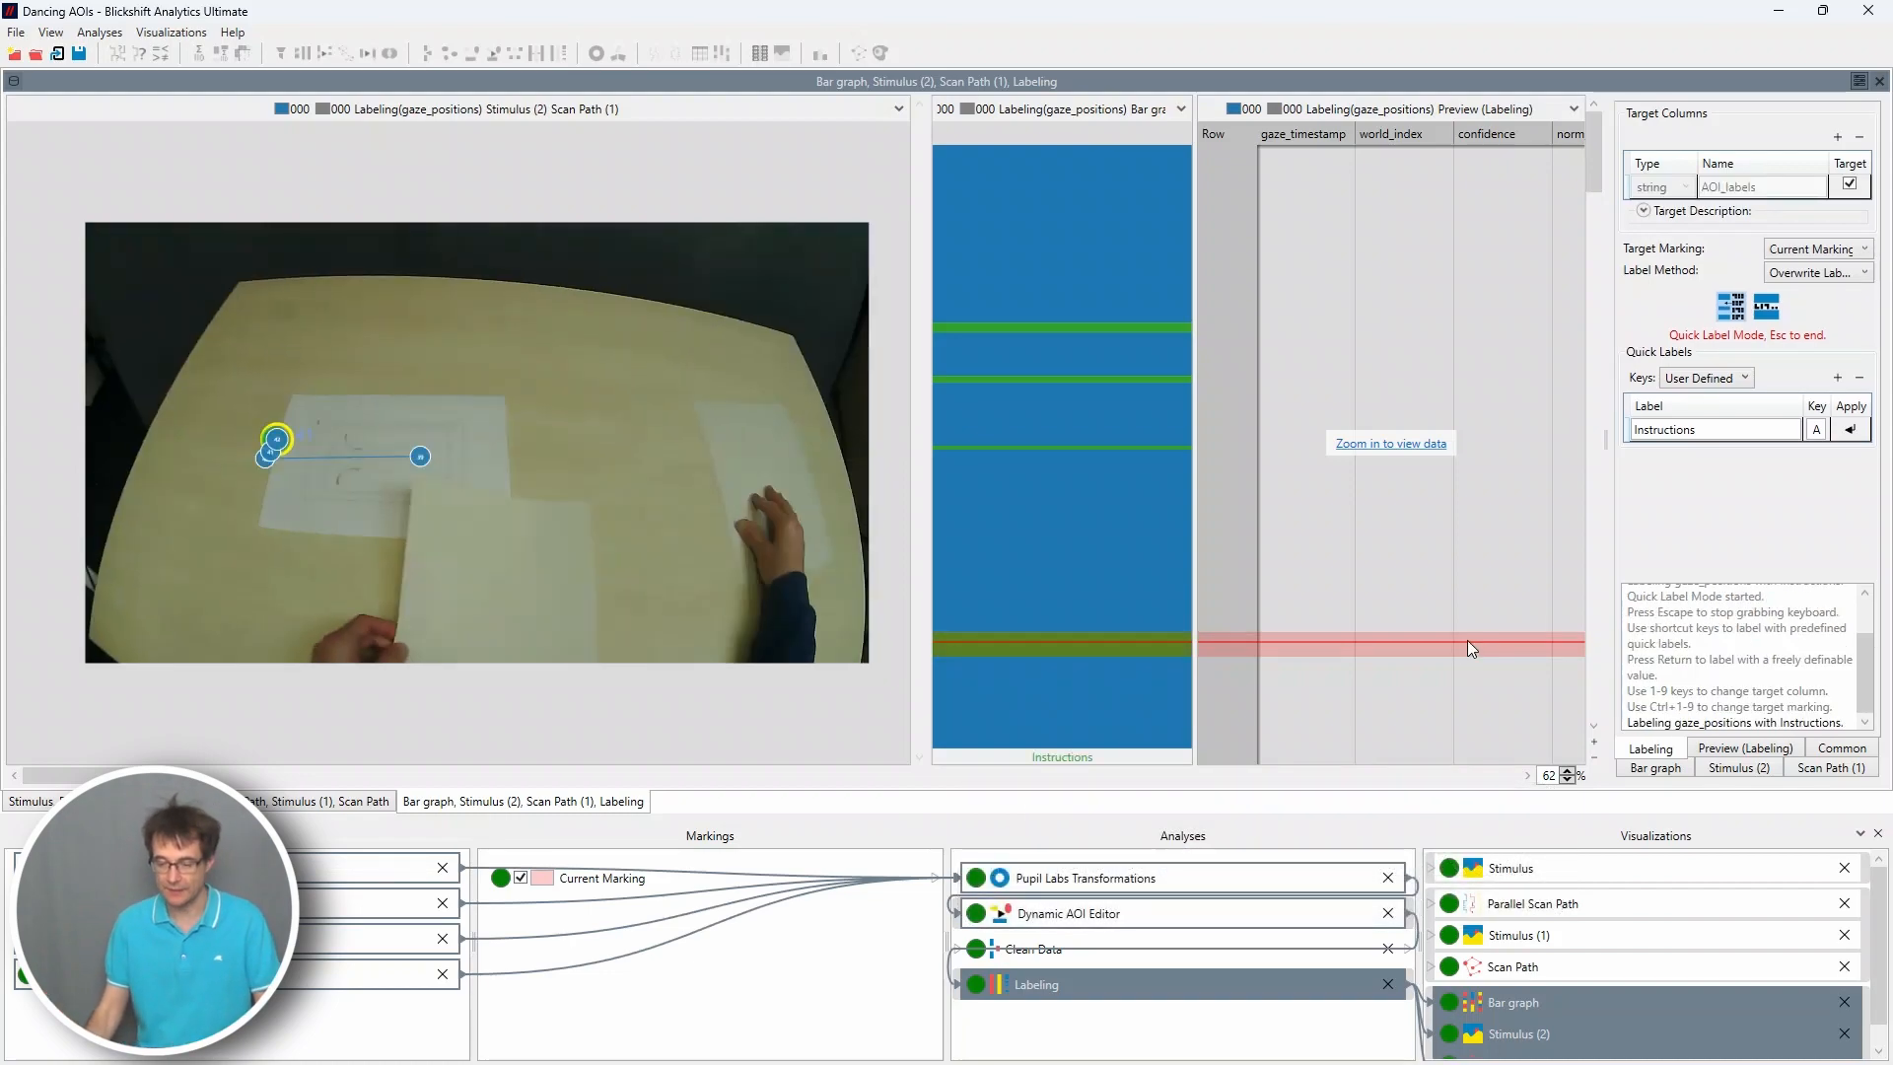
key(a)
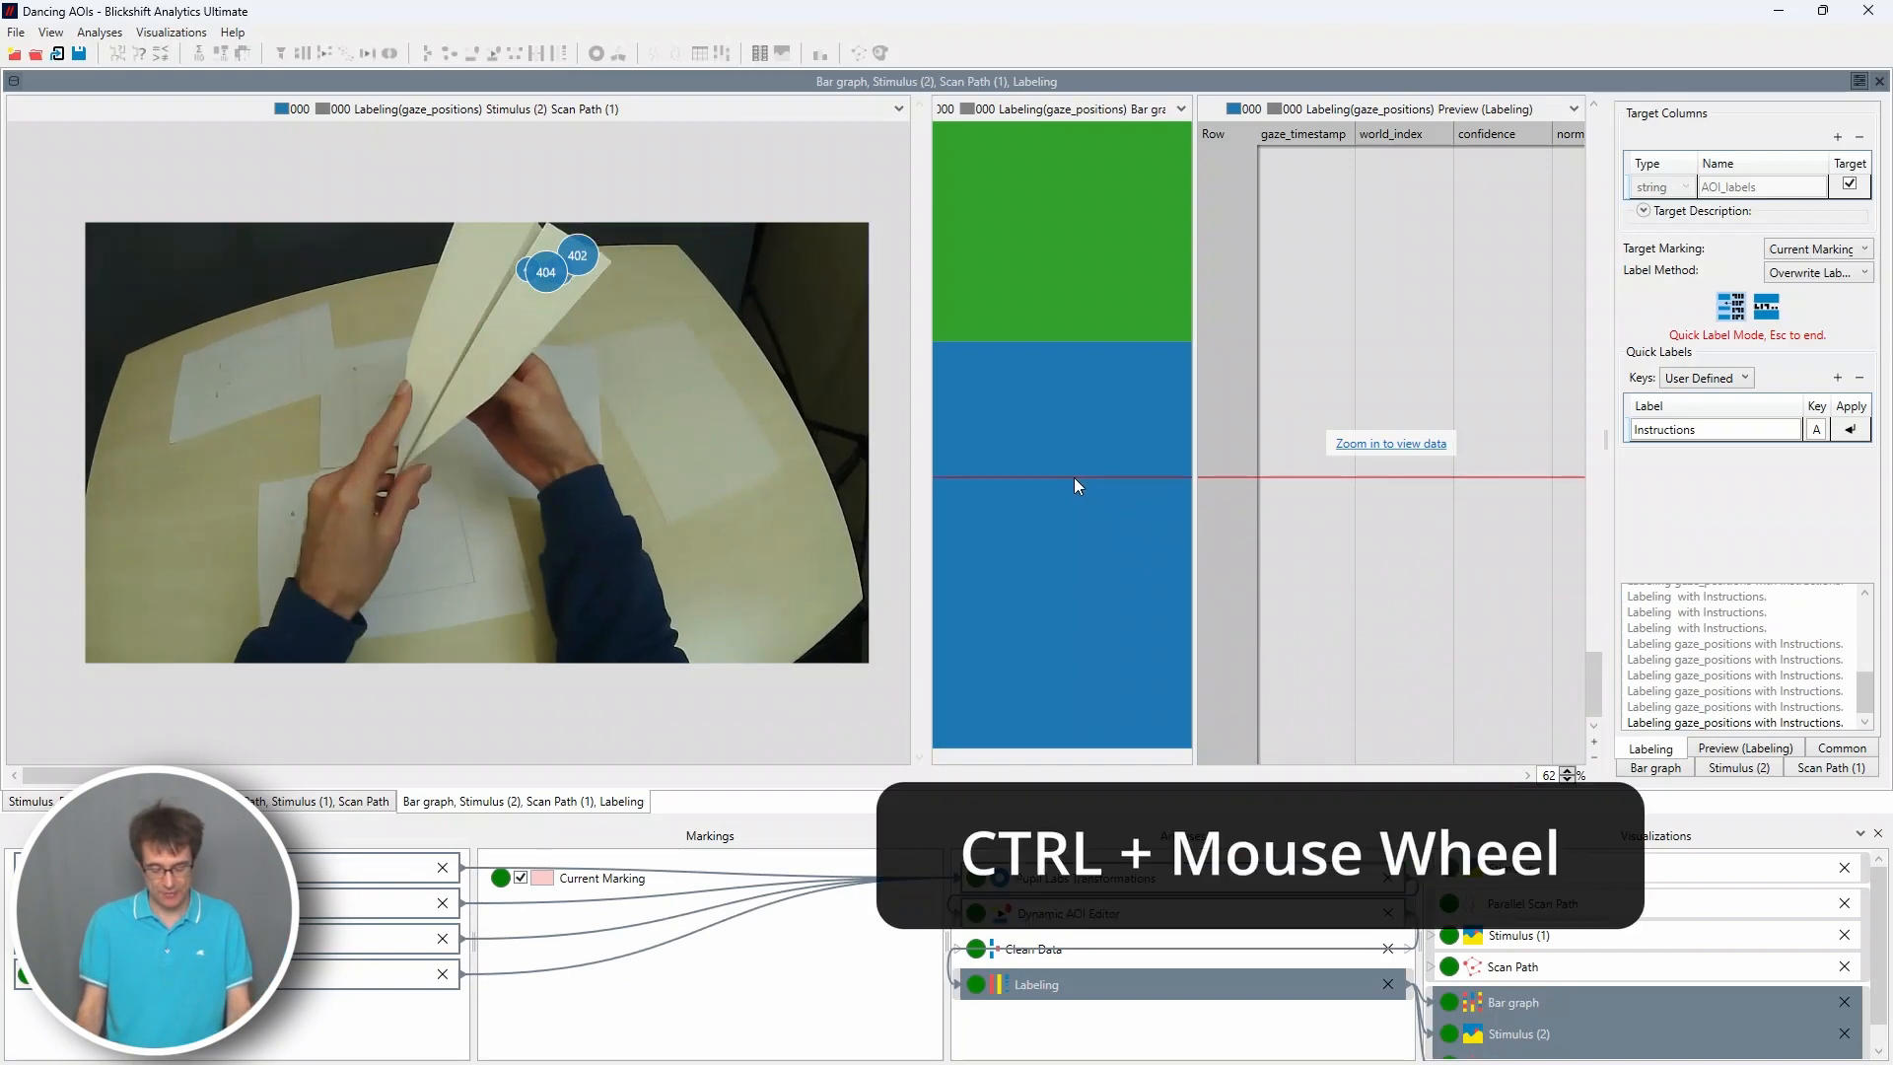
ctrl+scroll(1074, 478, down, 5)
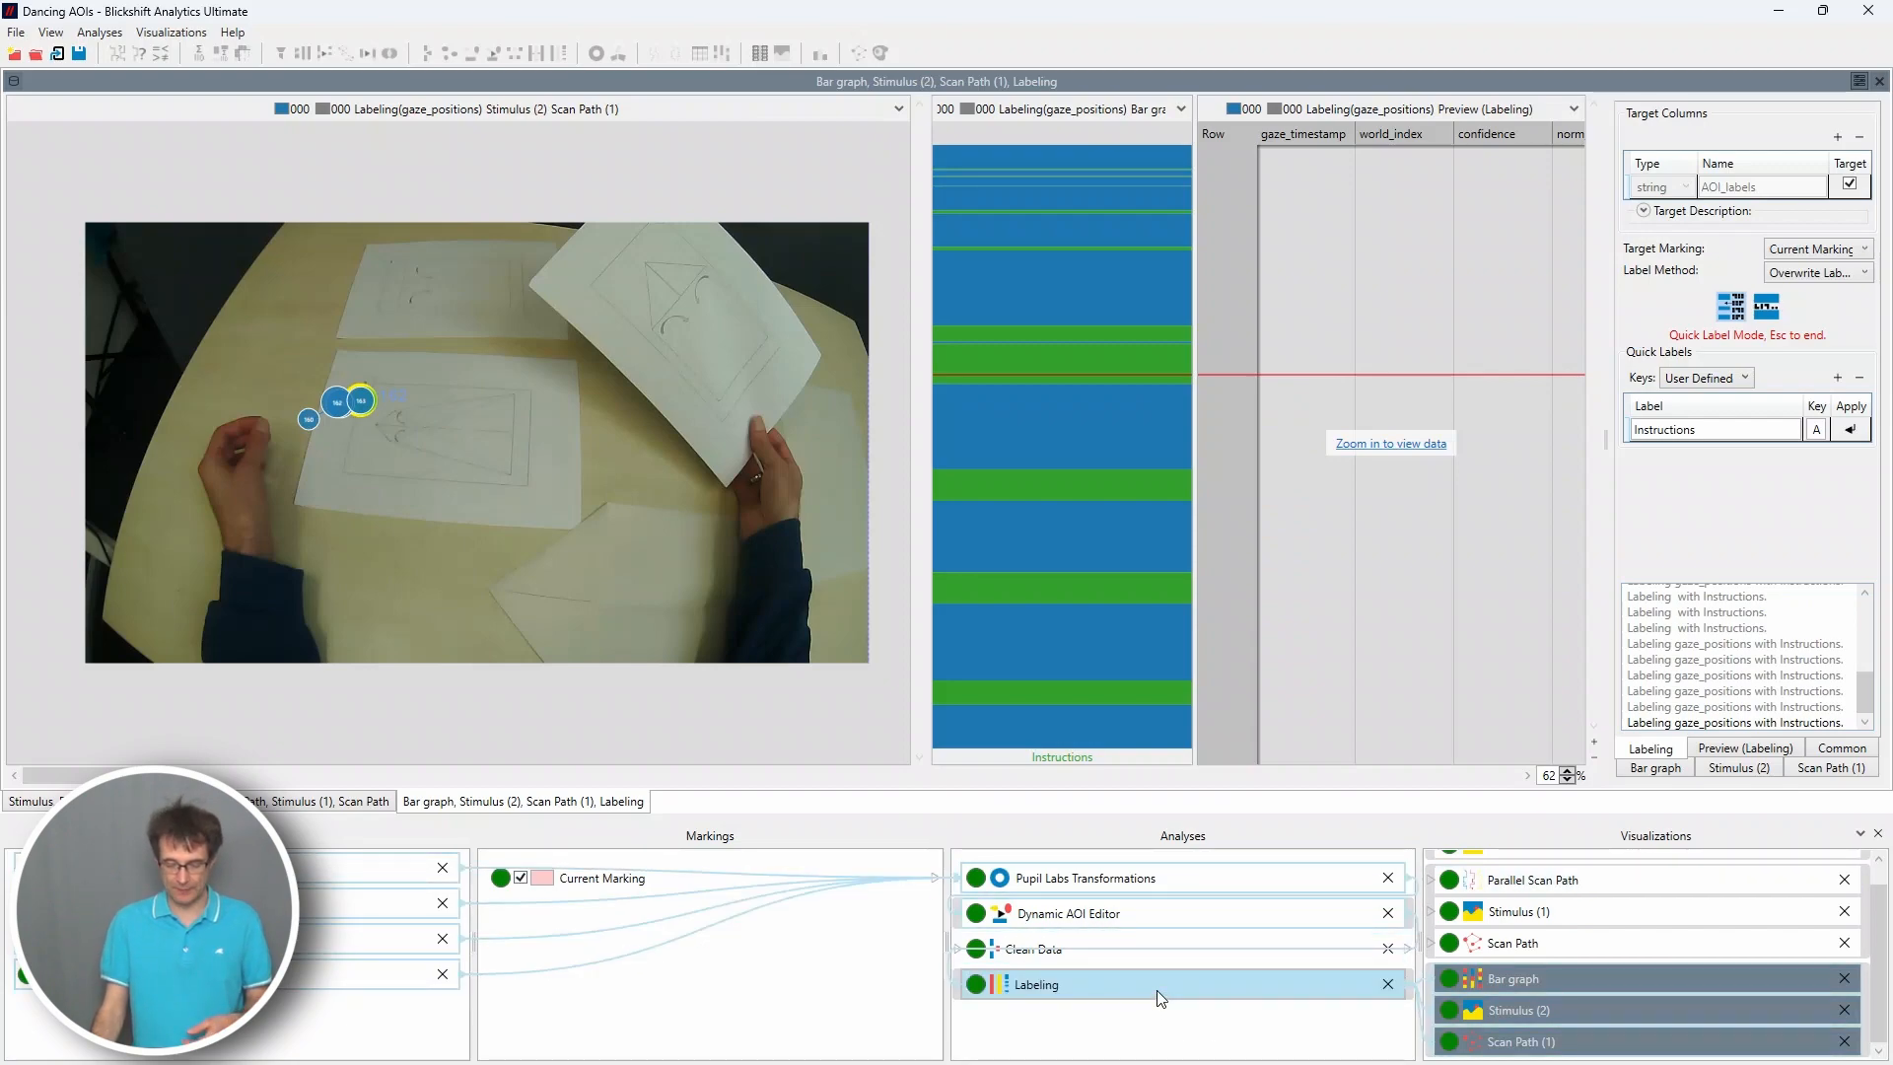
Step: Add a Column Computation analysis to the Labeling node and revisit the Dynamic AOI Editor and Labeling results it combines
right_click(1158, 990)
mouse_move(1270, 815)
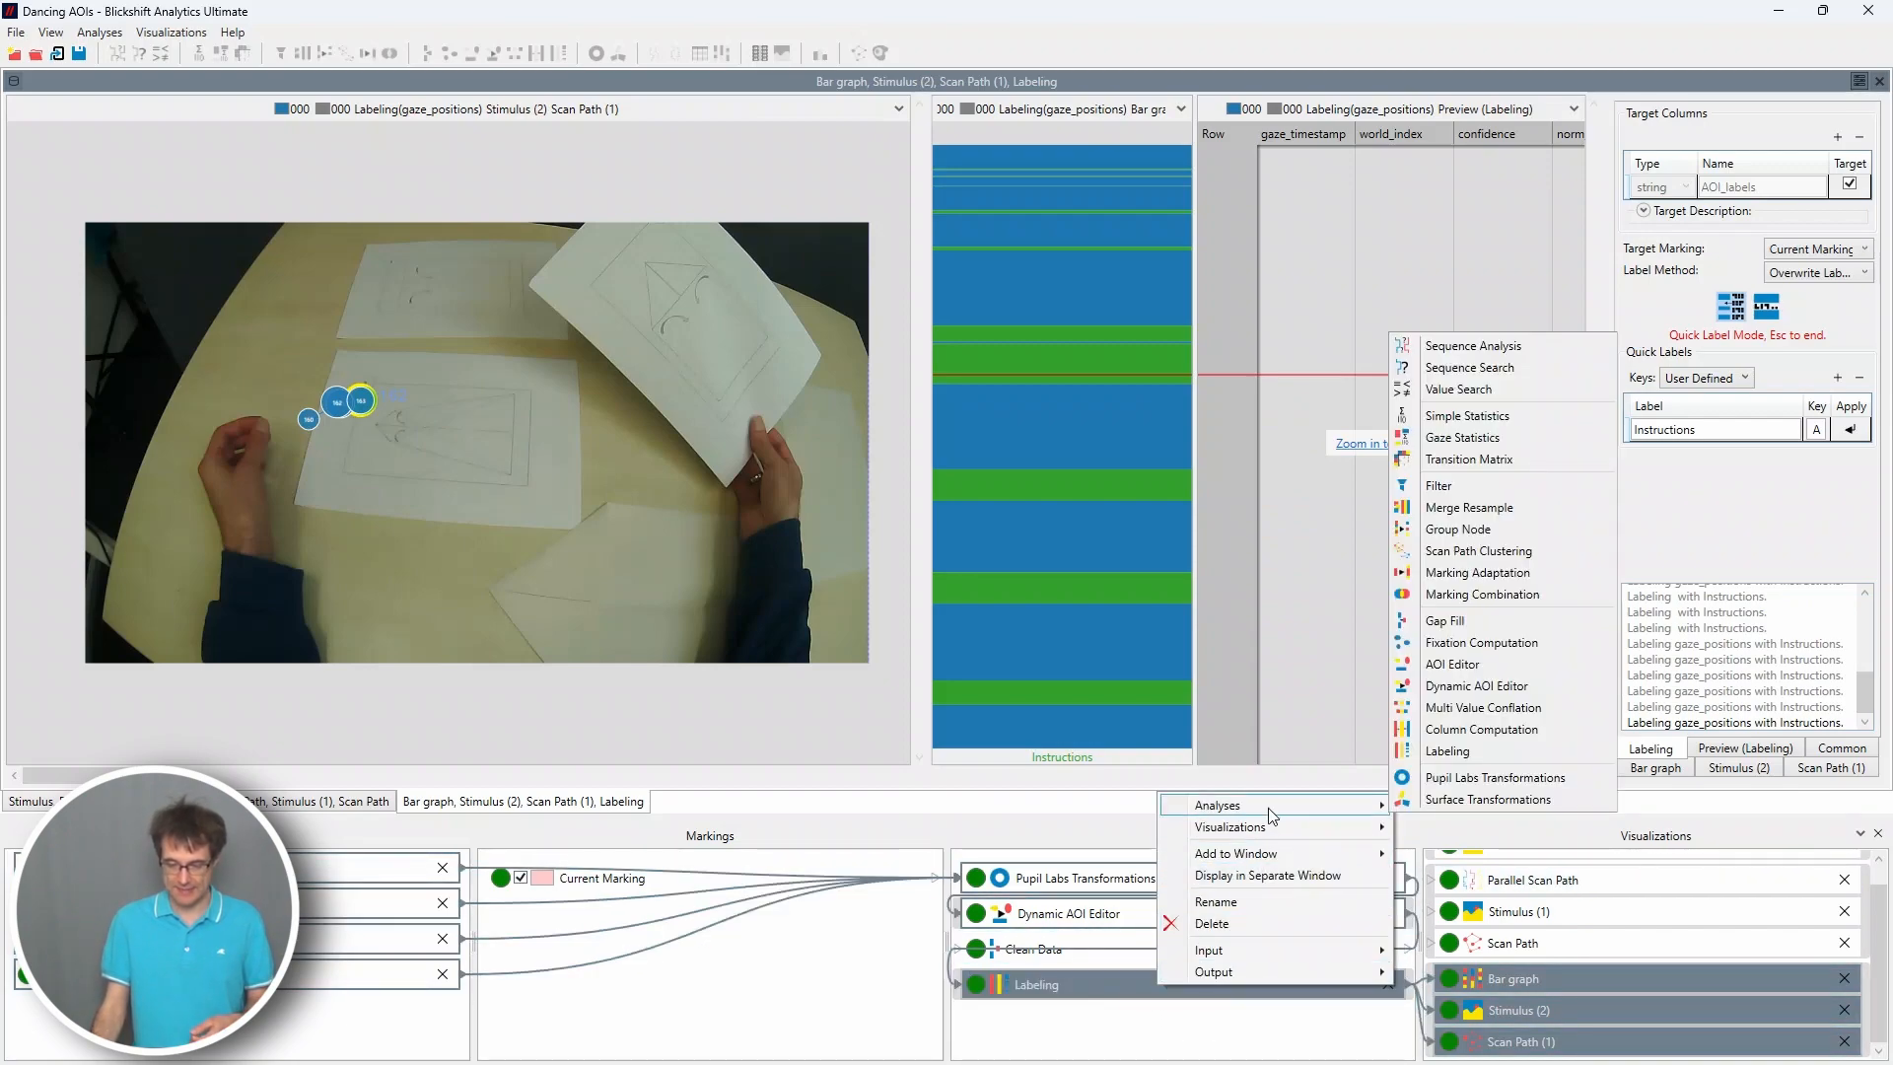
click(1548, 728)
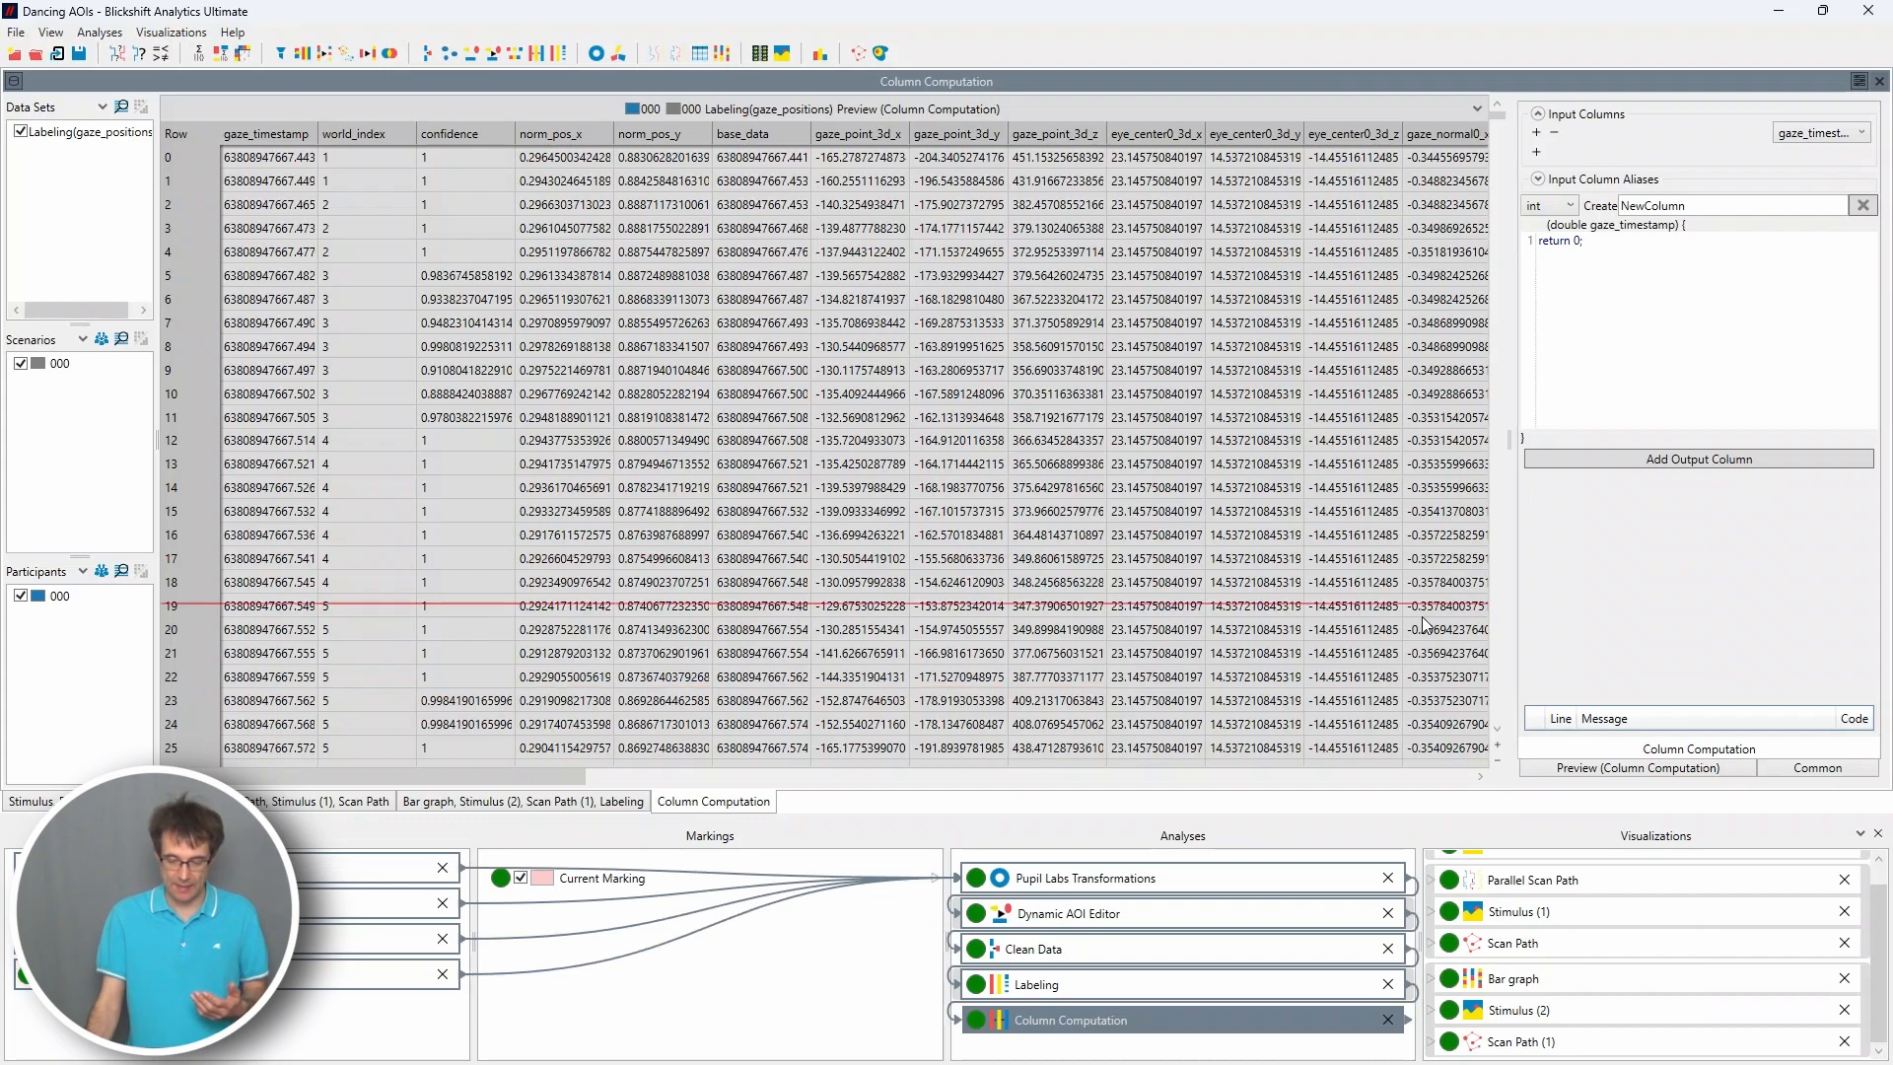
click(1169, 910)
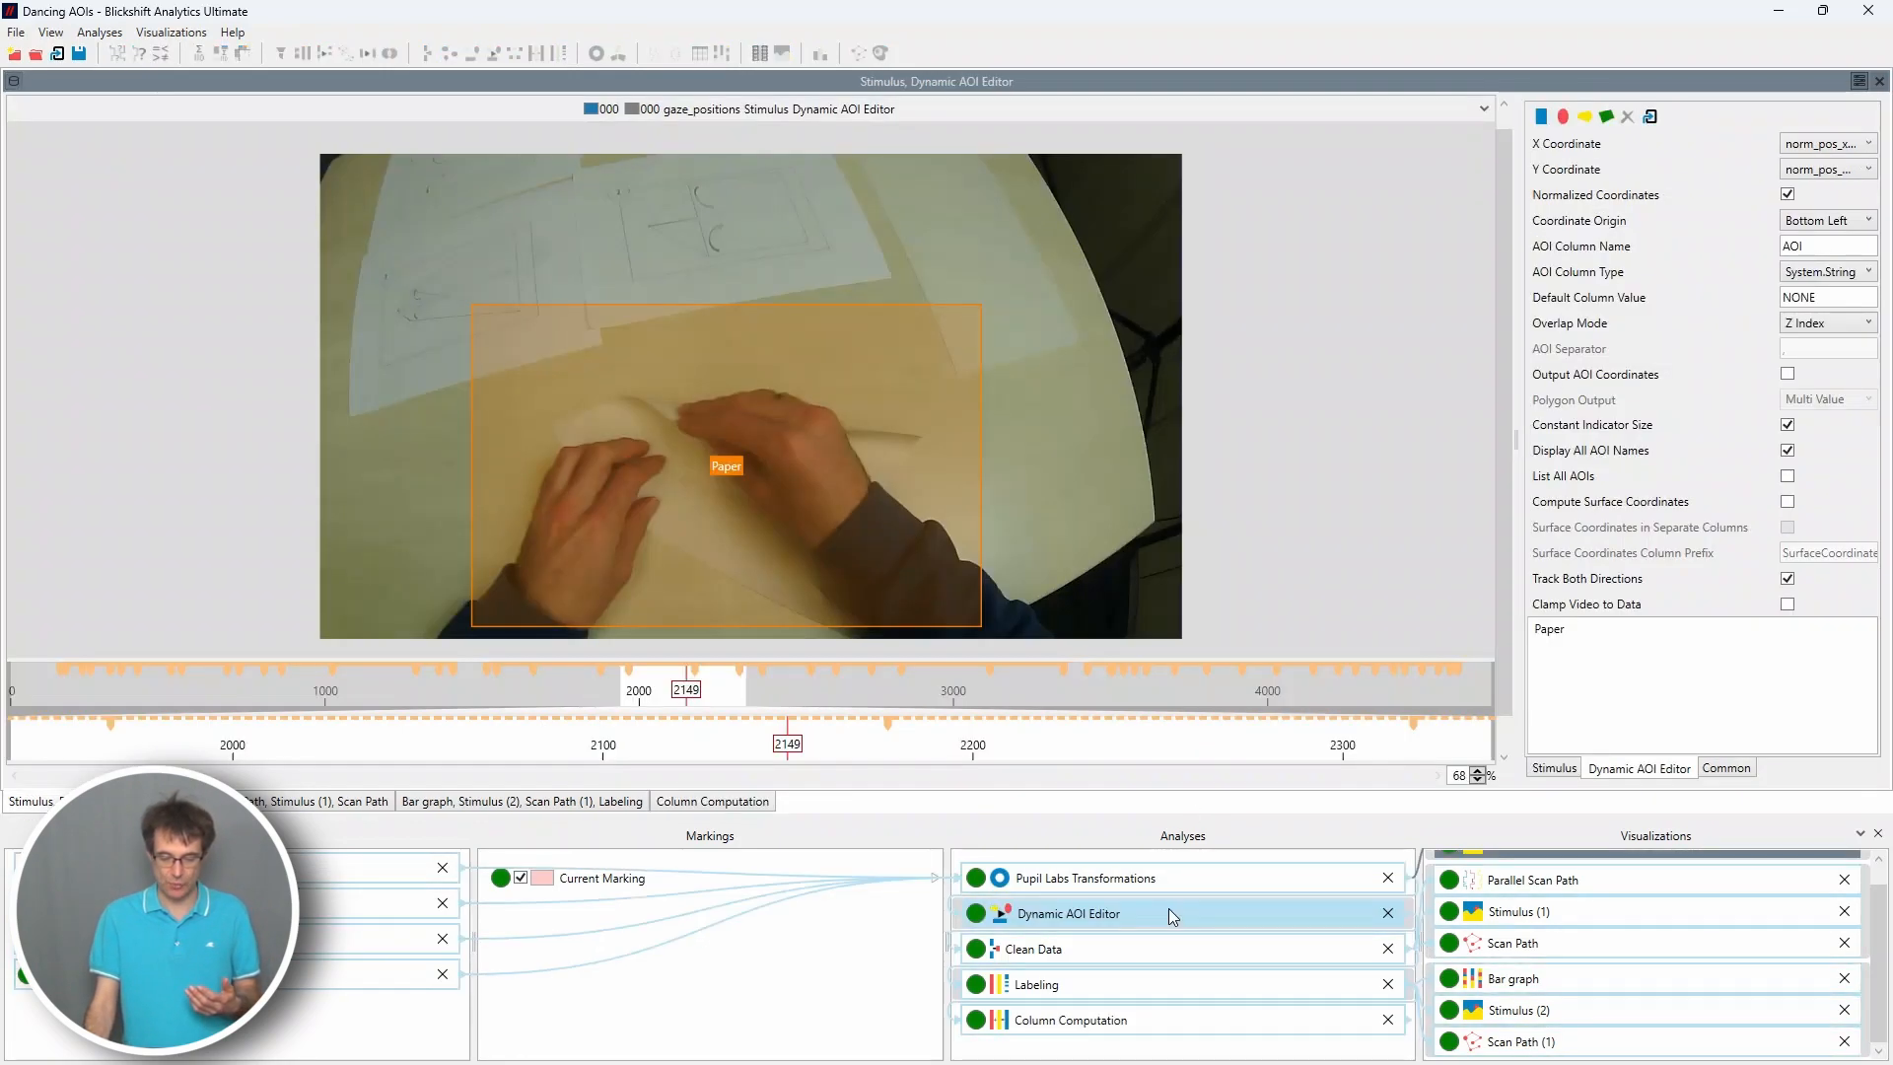
click(1162, 985)
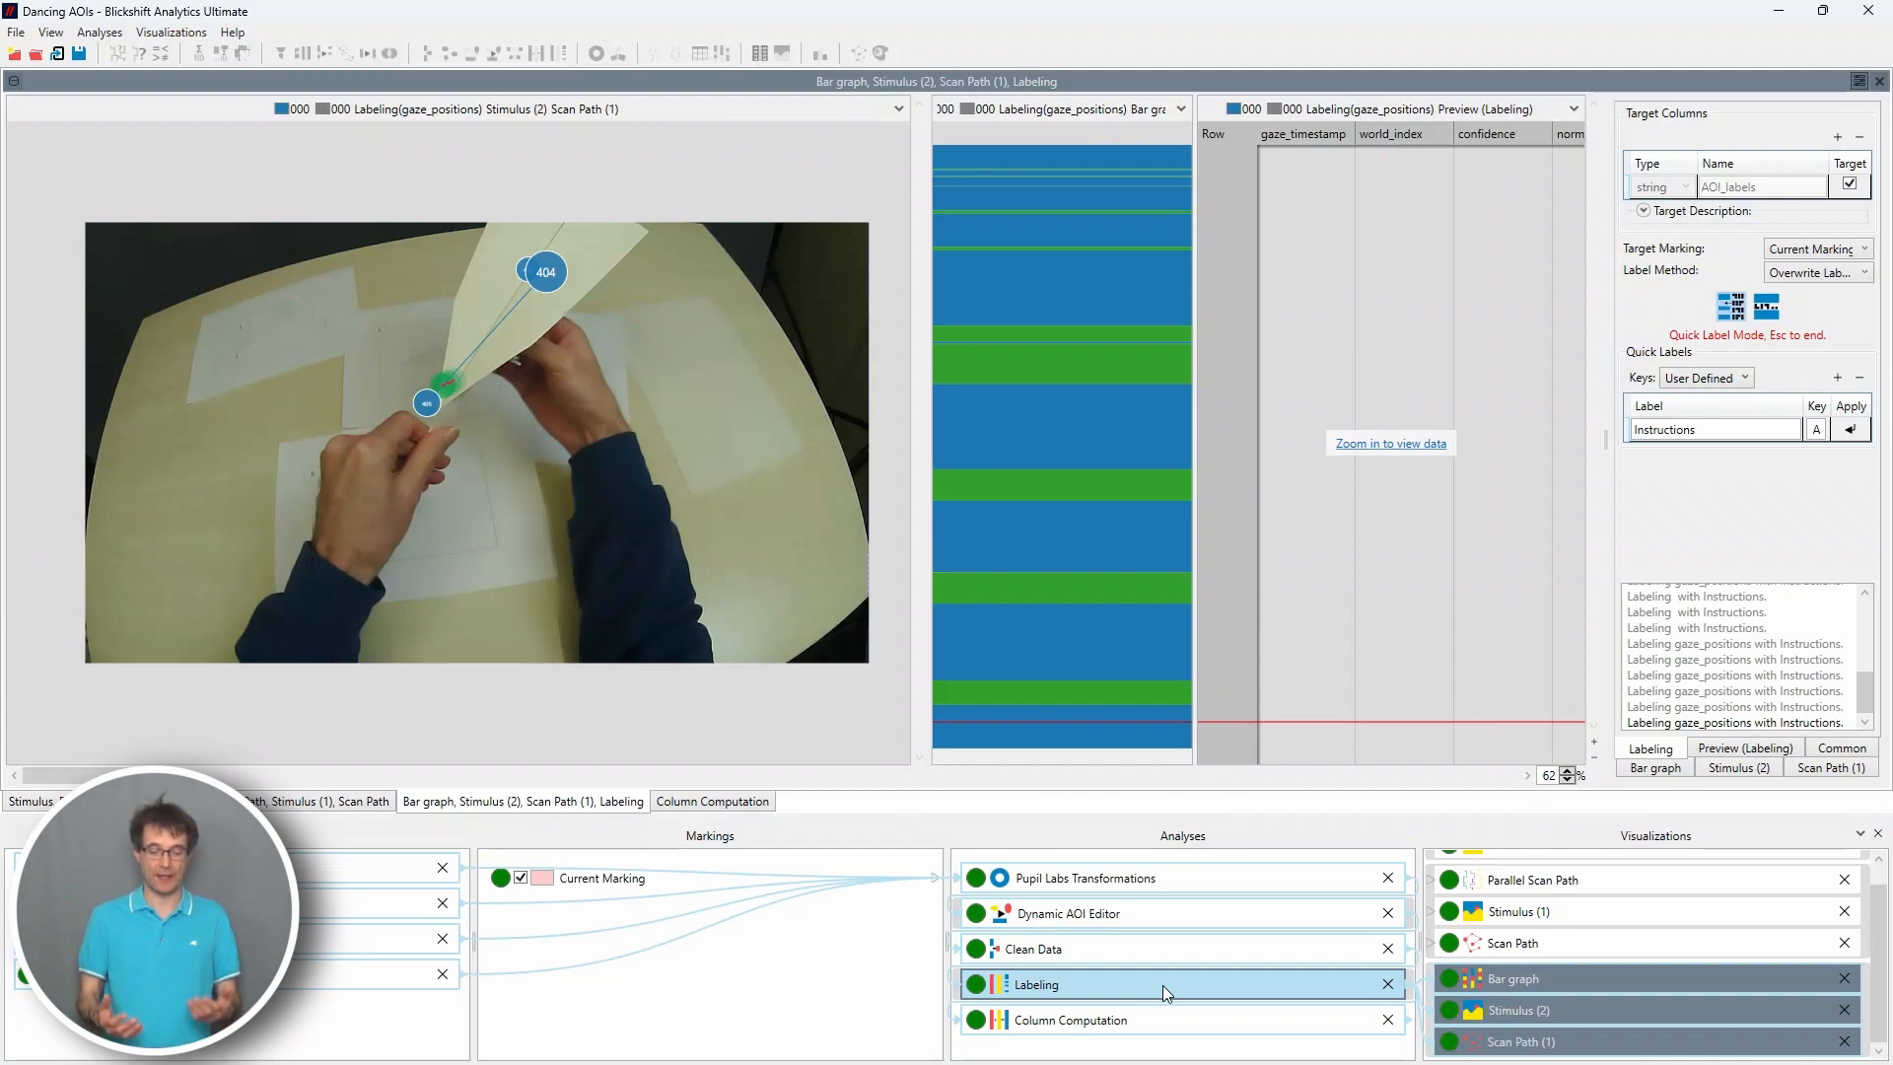
click(1161, 1021)
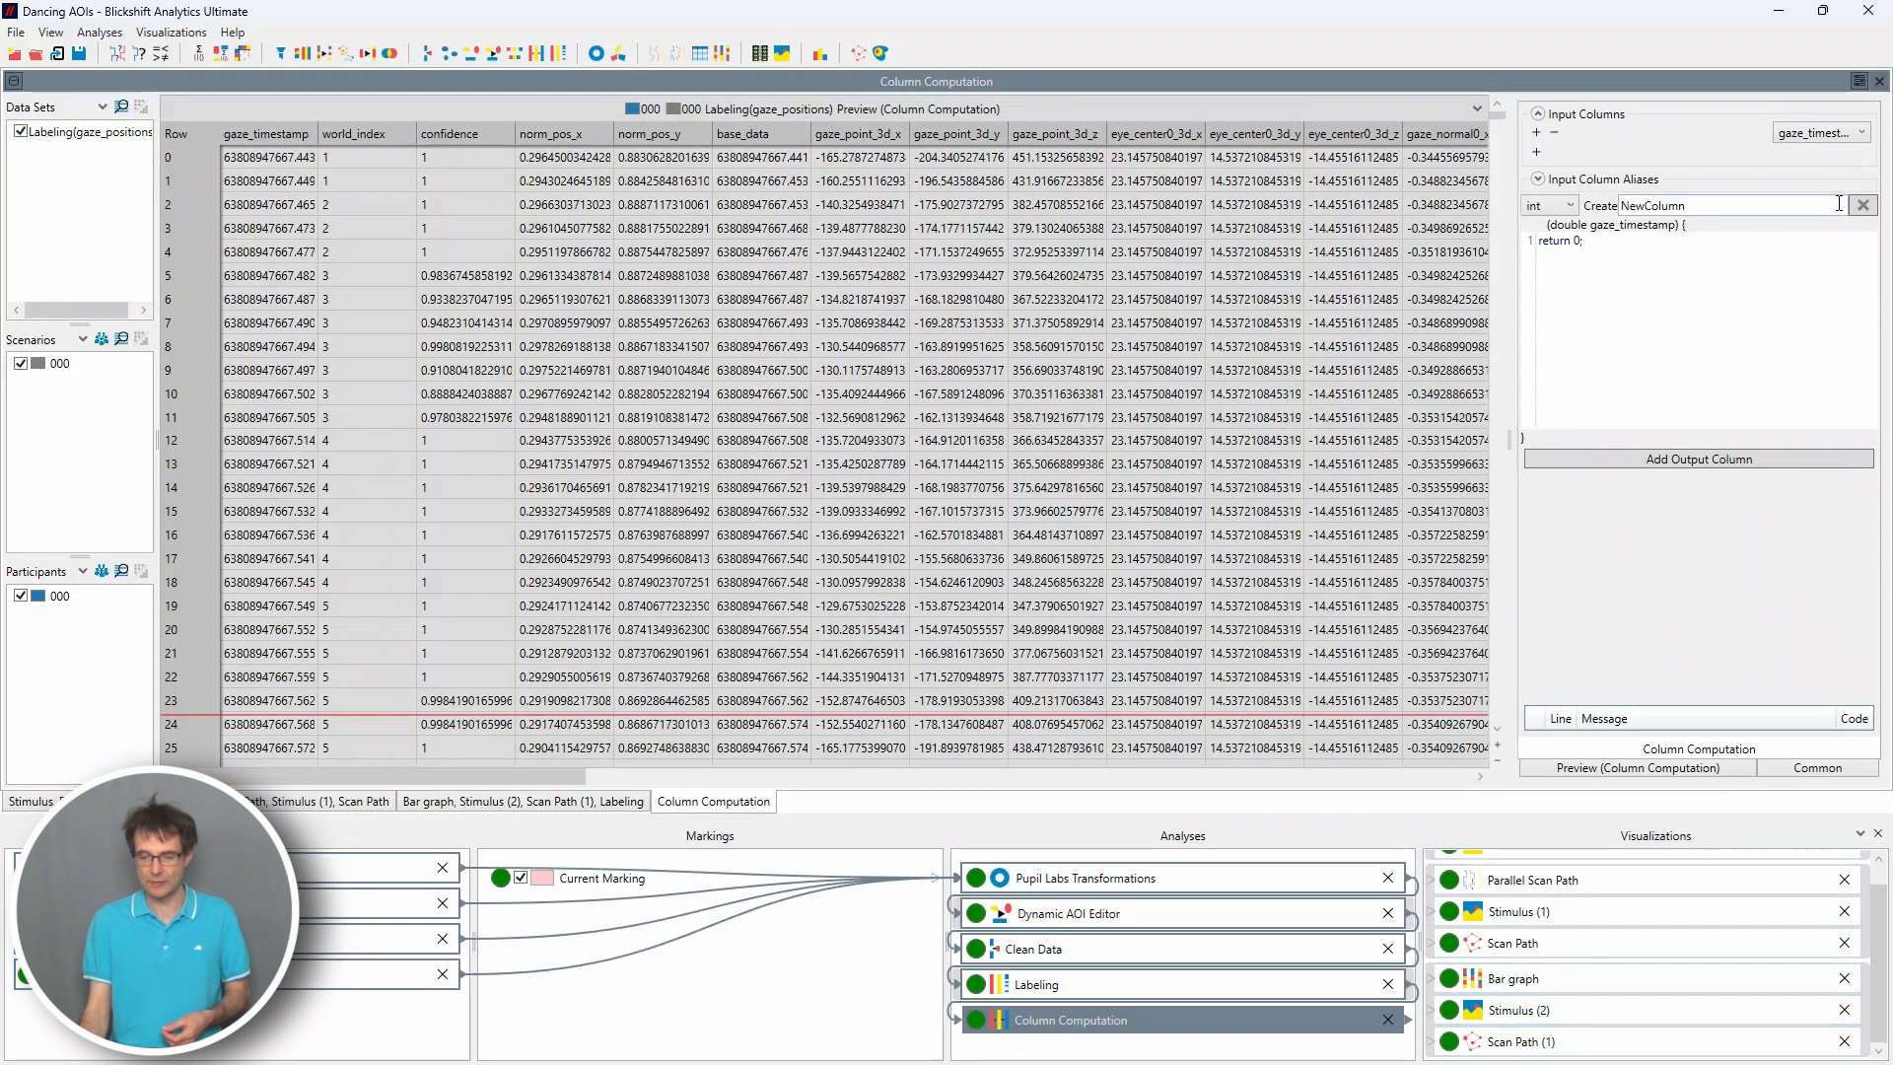
Step: Set the Column Computation's input columns to AOI(GapFilled) and AOI_labels
click(1856, 135)
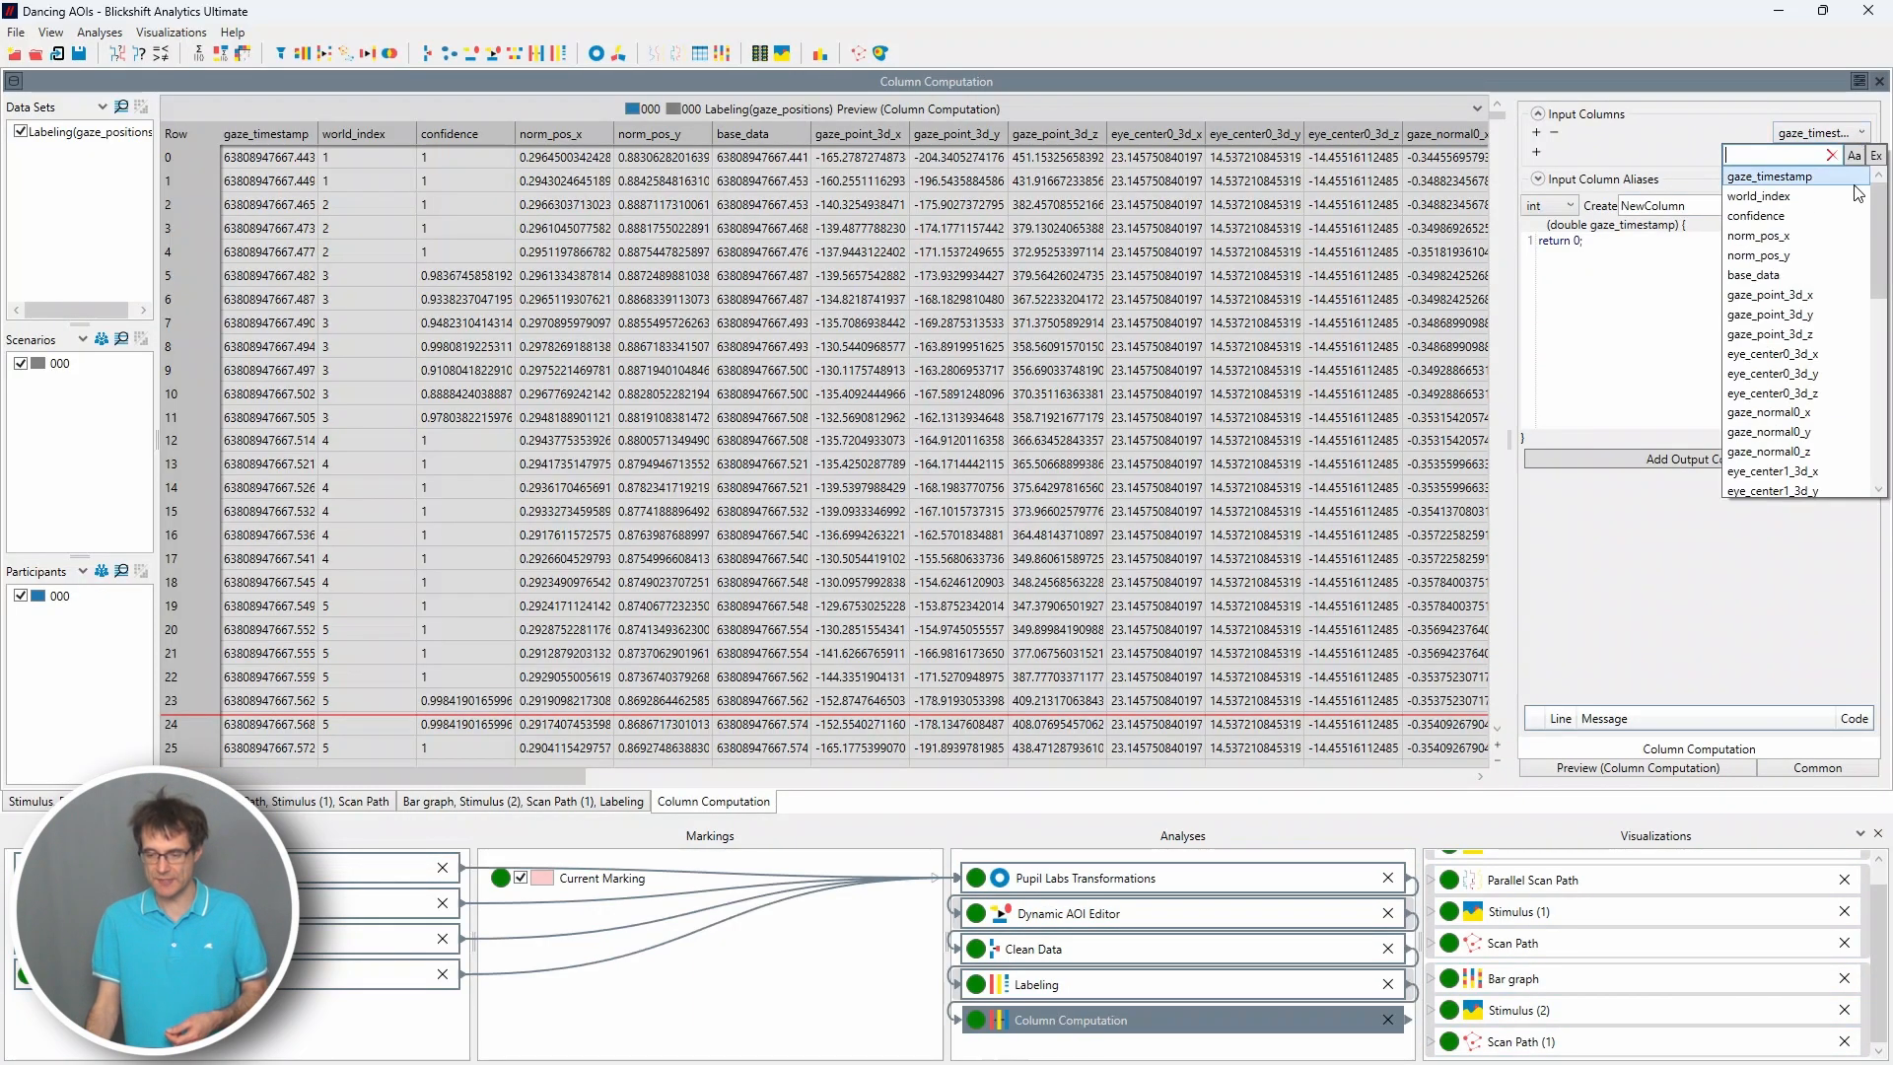
drag(1880, 210, 1890, 377)
scroll(1804, 434, down, 1)
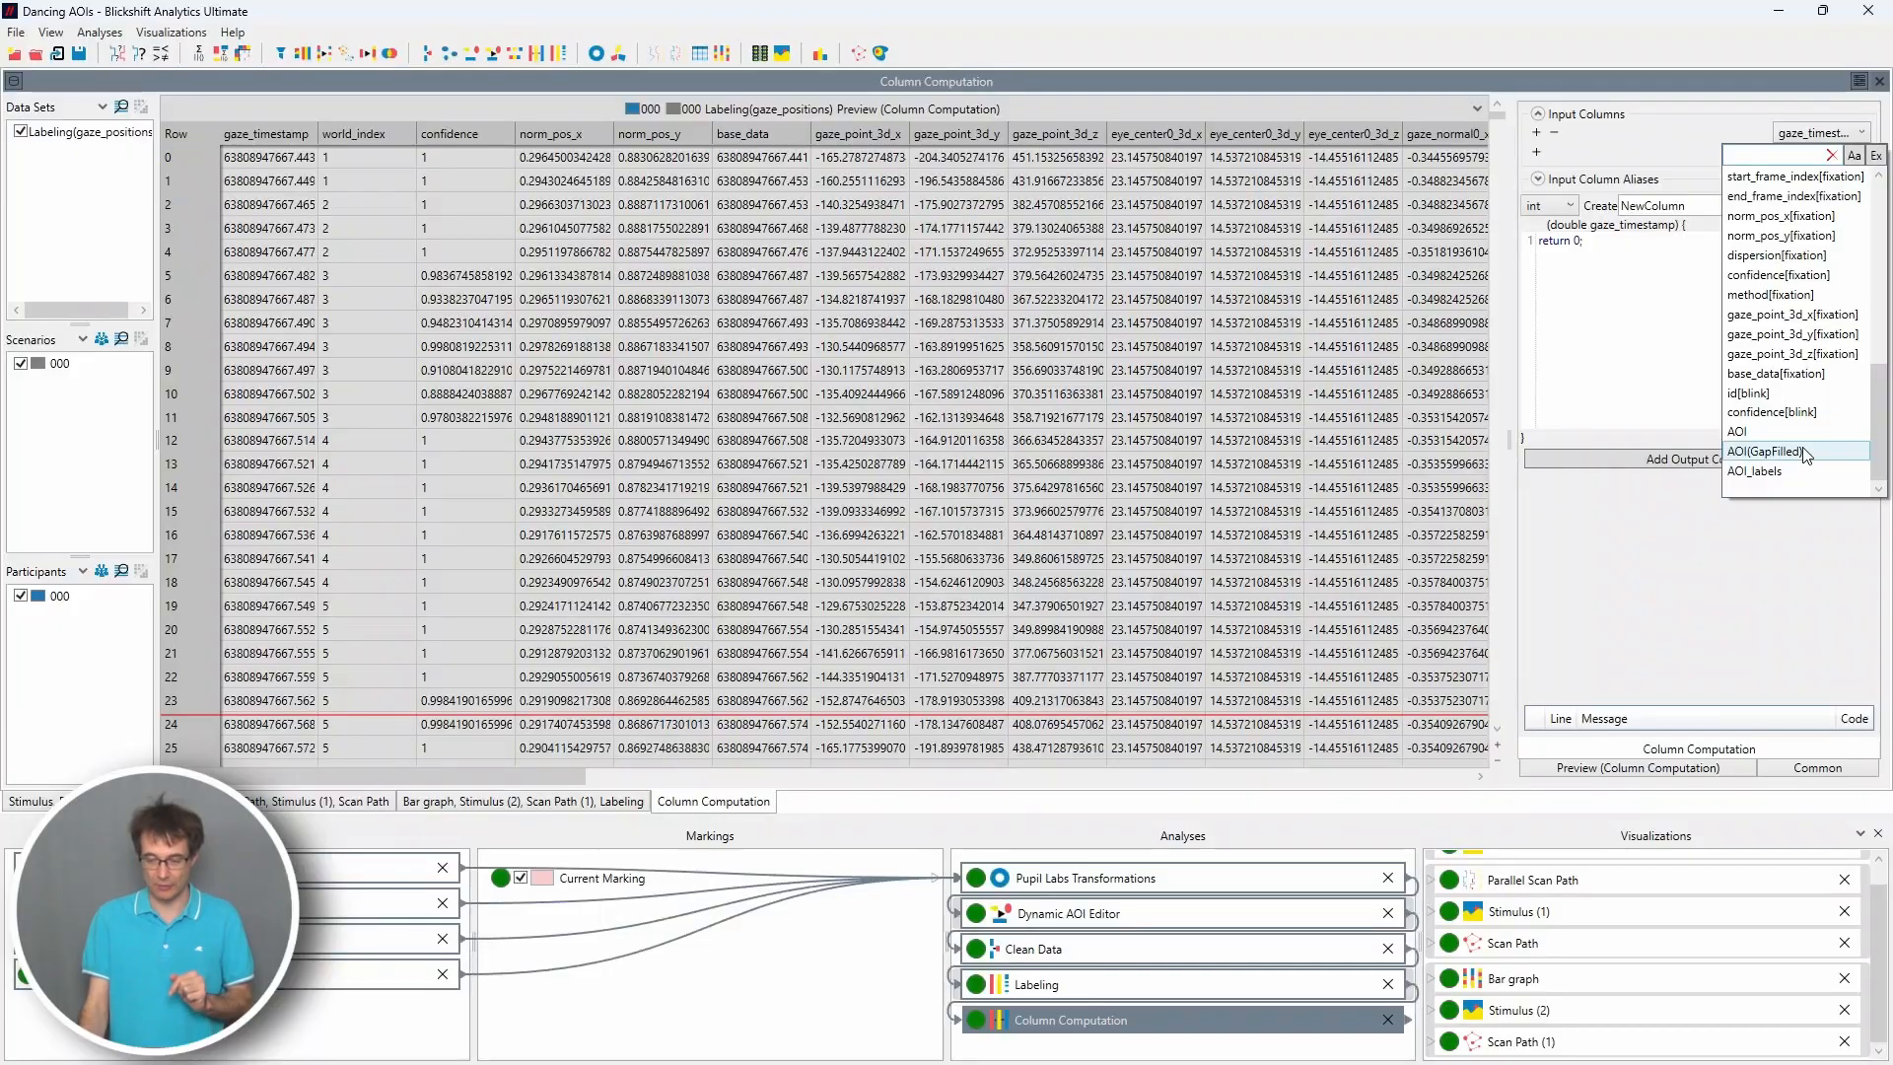
click(1598, 451)
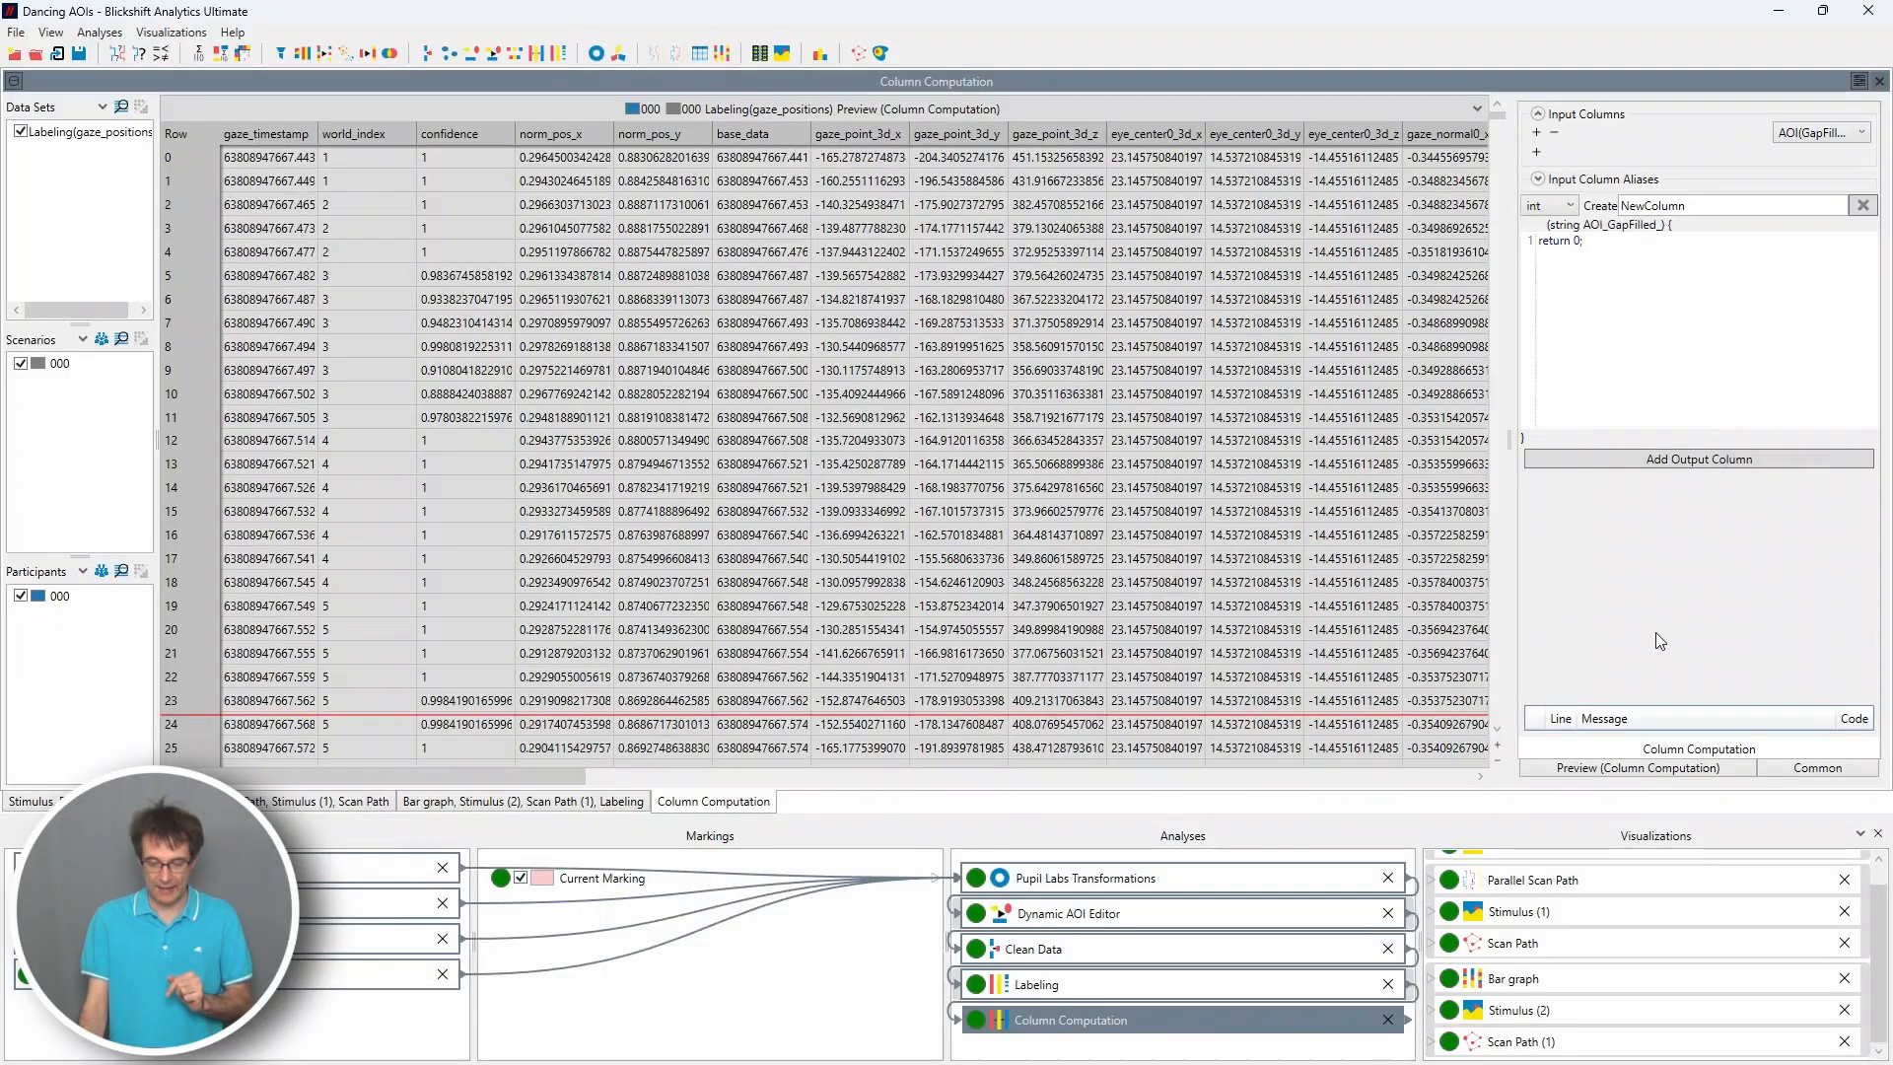
click(1536, 152)
click(1867, 156)
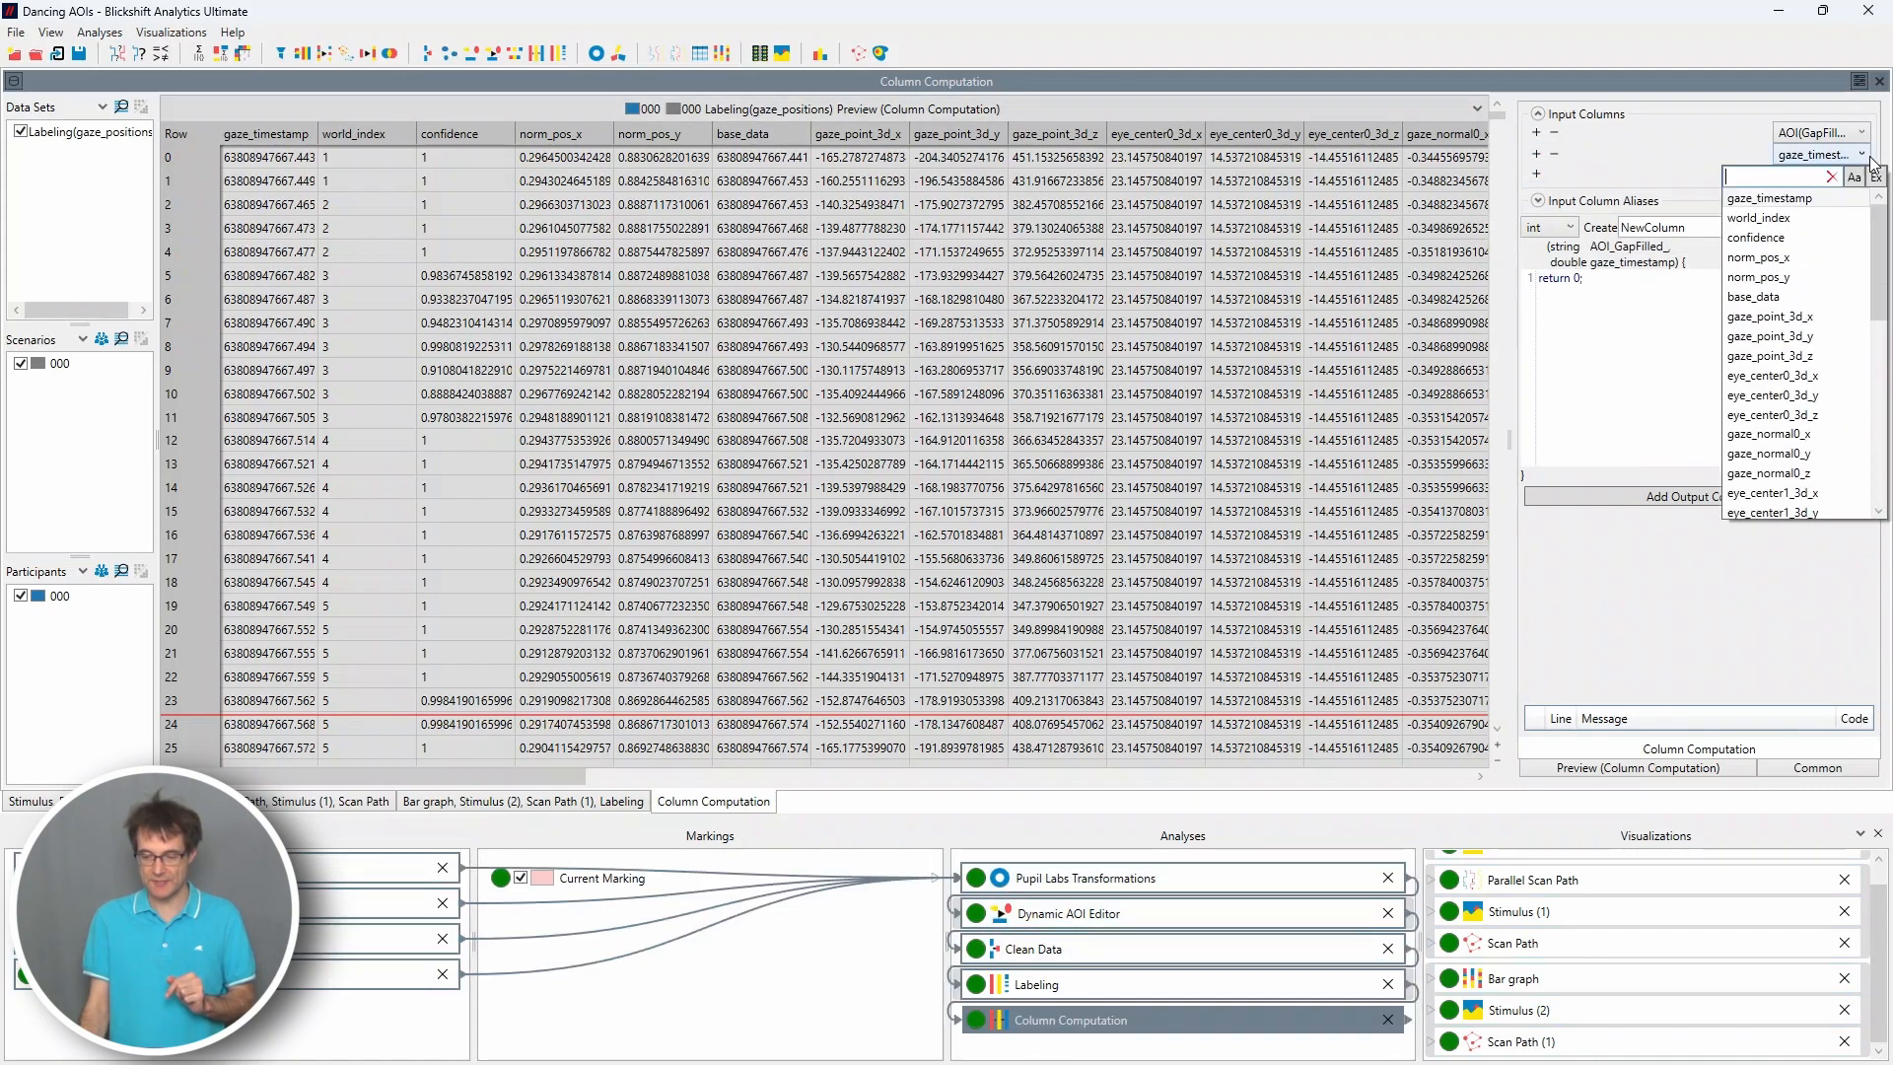
drag(1879, 304, 1880, 495)
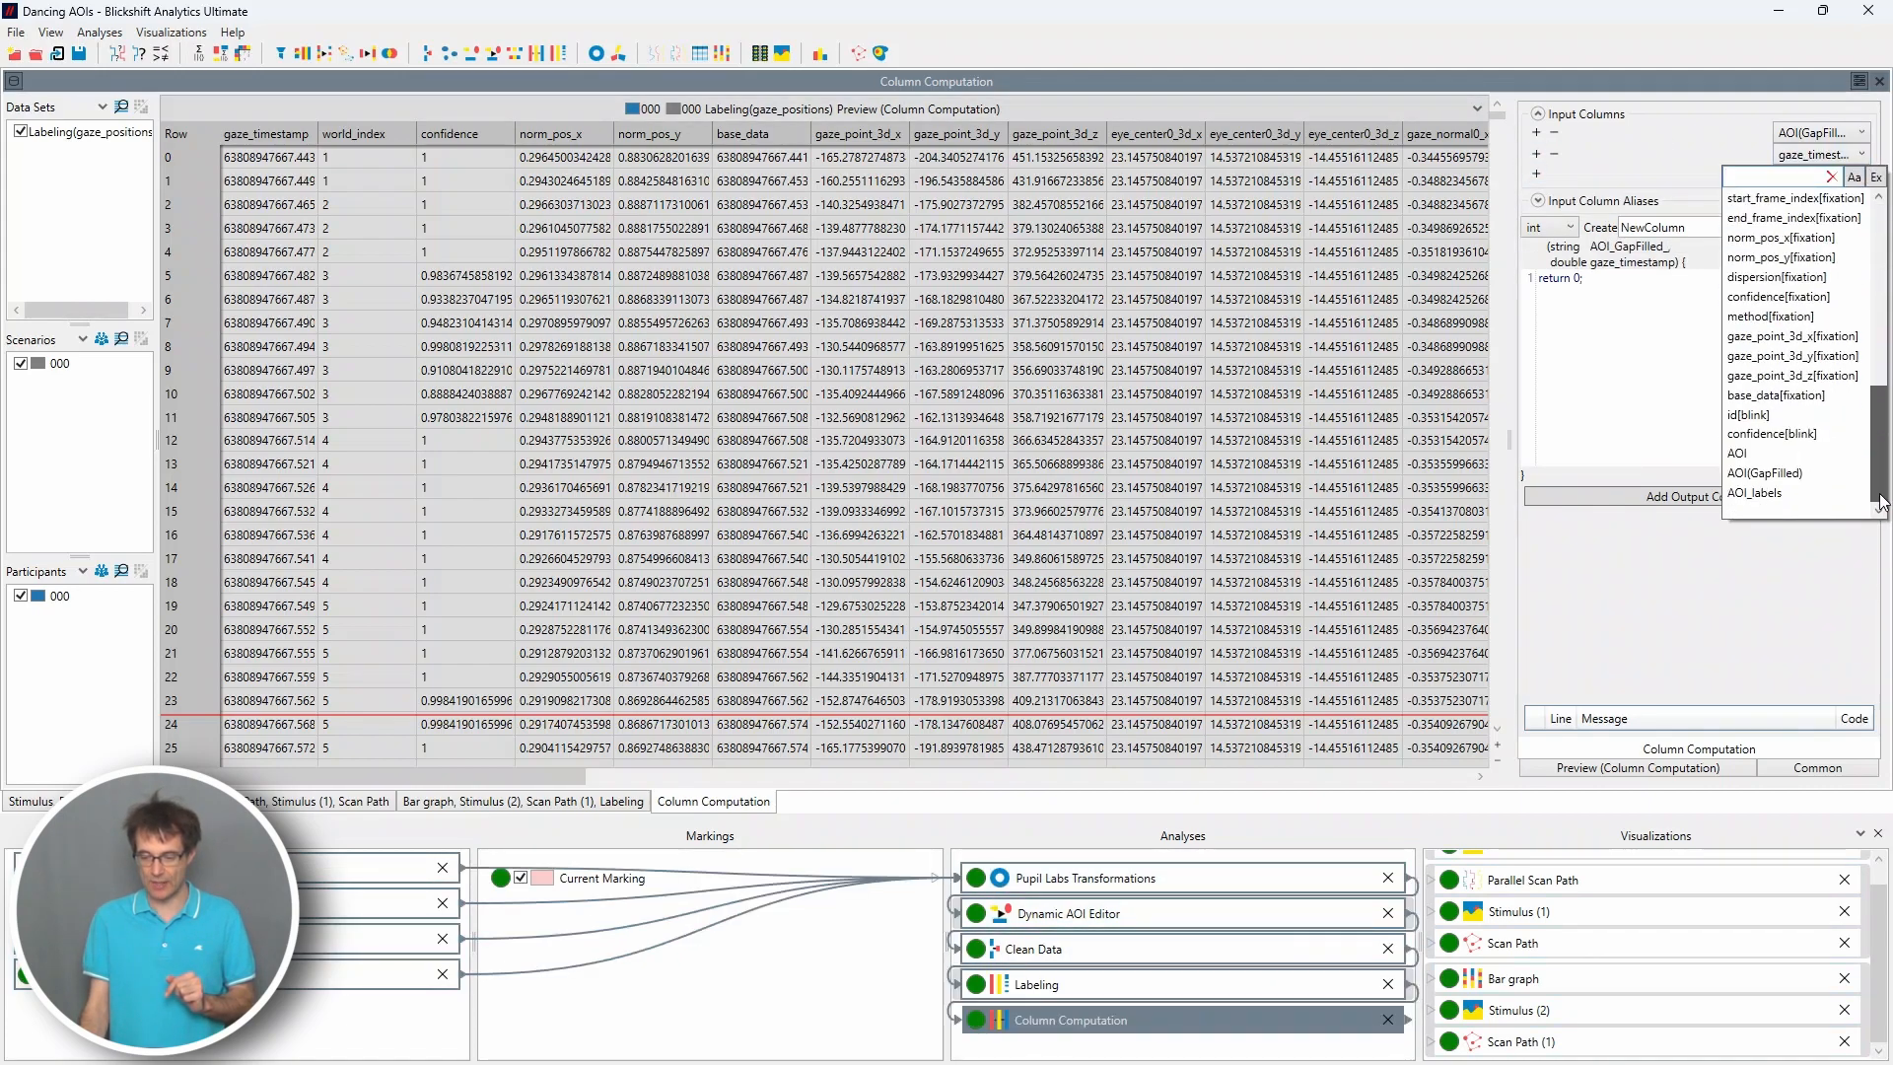
click(1802, 495)
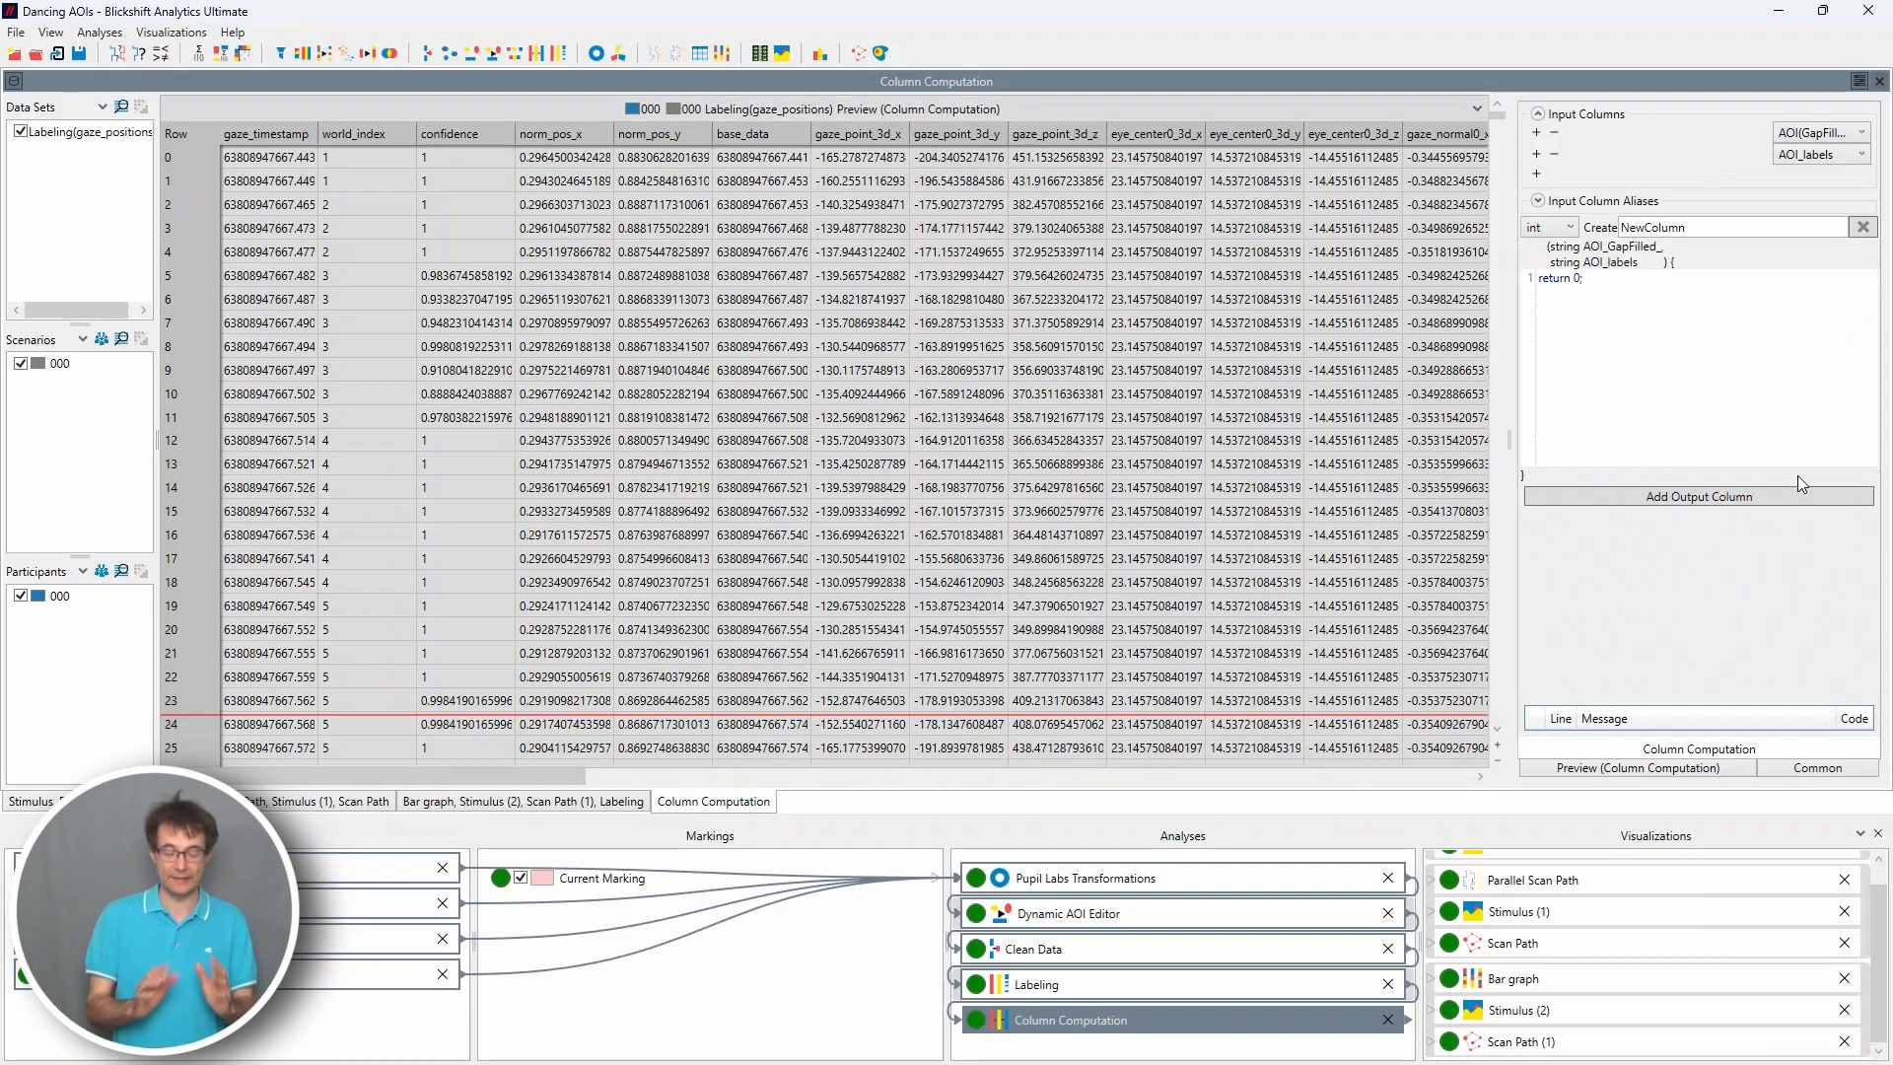
Step: Set the output type to string and paste code that defaults r to "NONE", assigns non-empty AOI_GapFilled_, overrides it with non-empty AOI_labels and returns r
click(1570, 228)
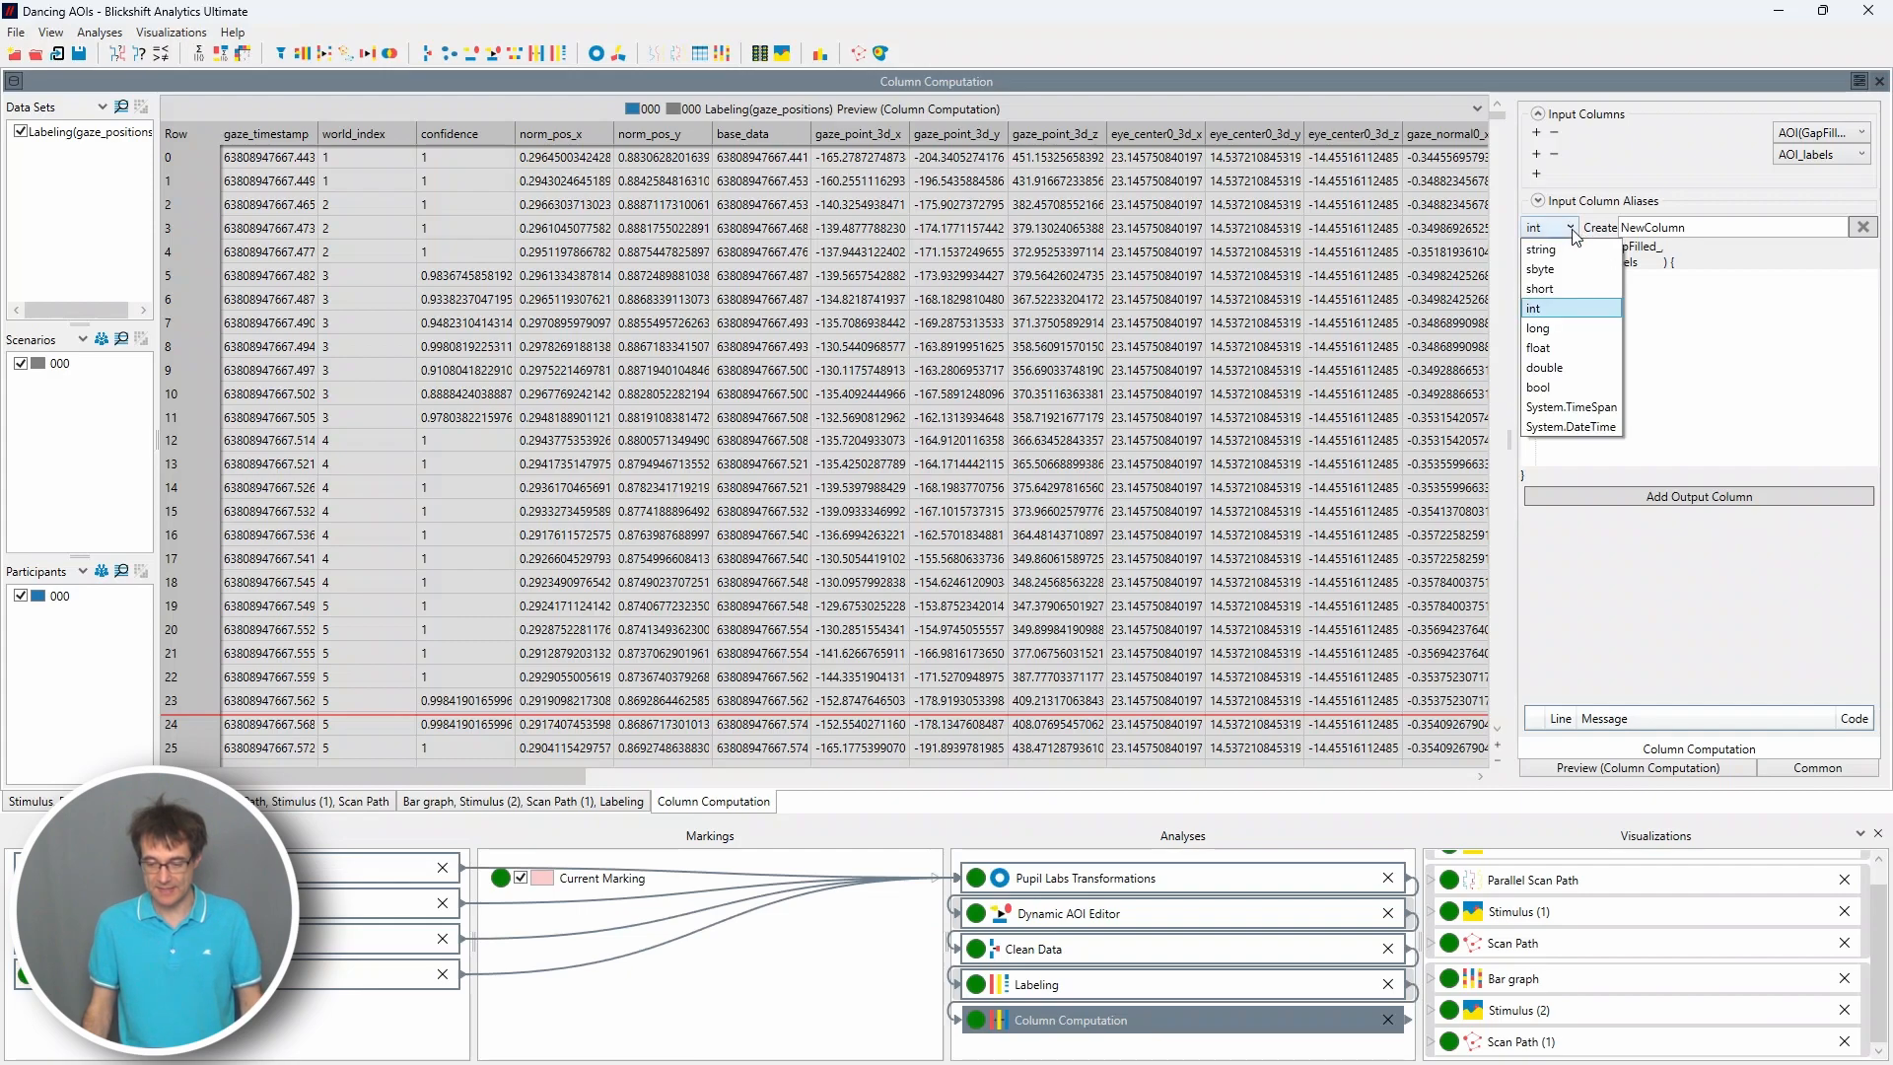
click(1574, 258)
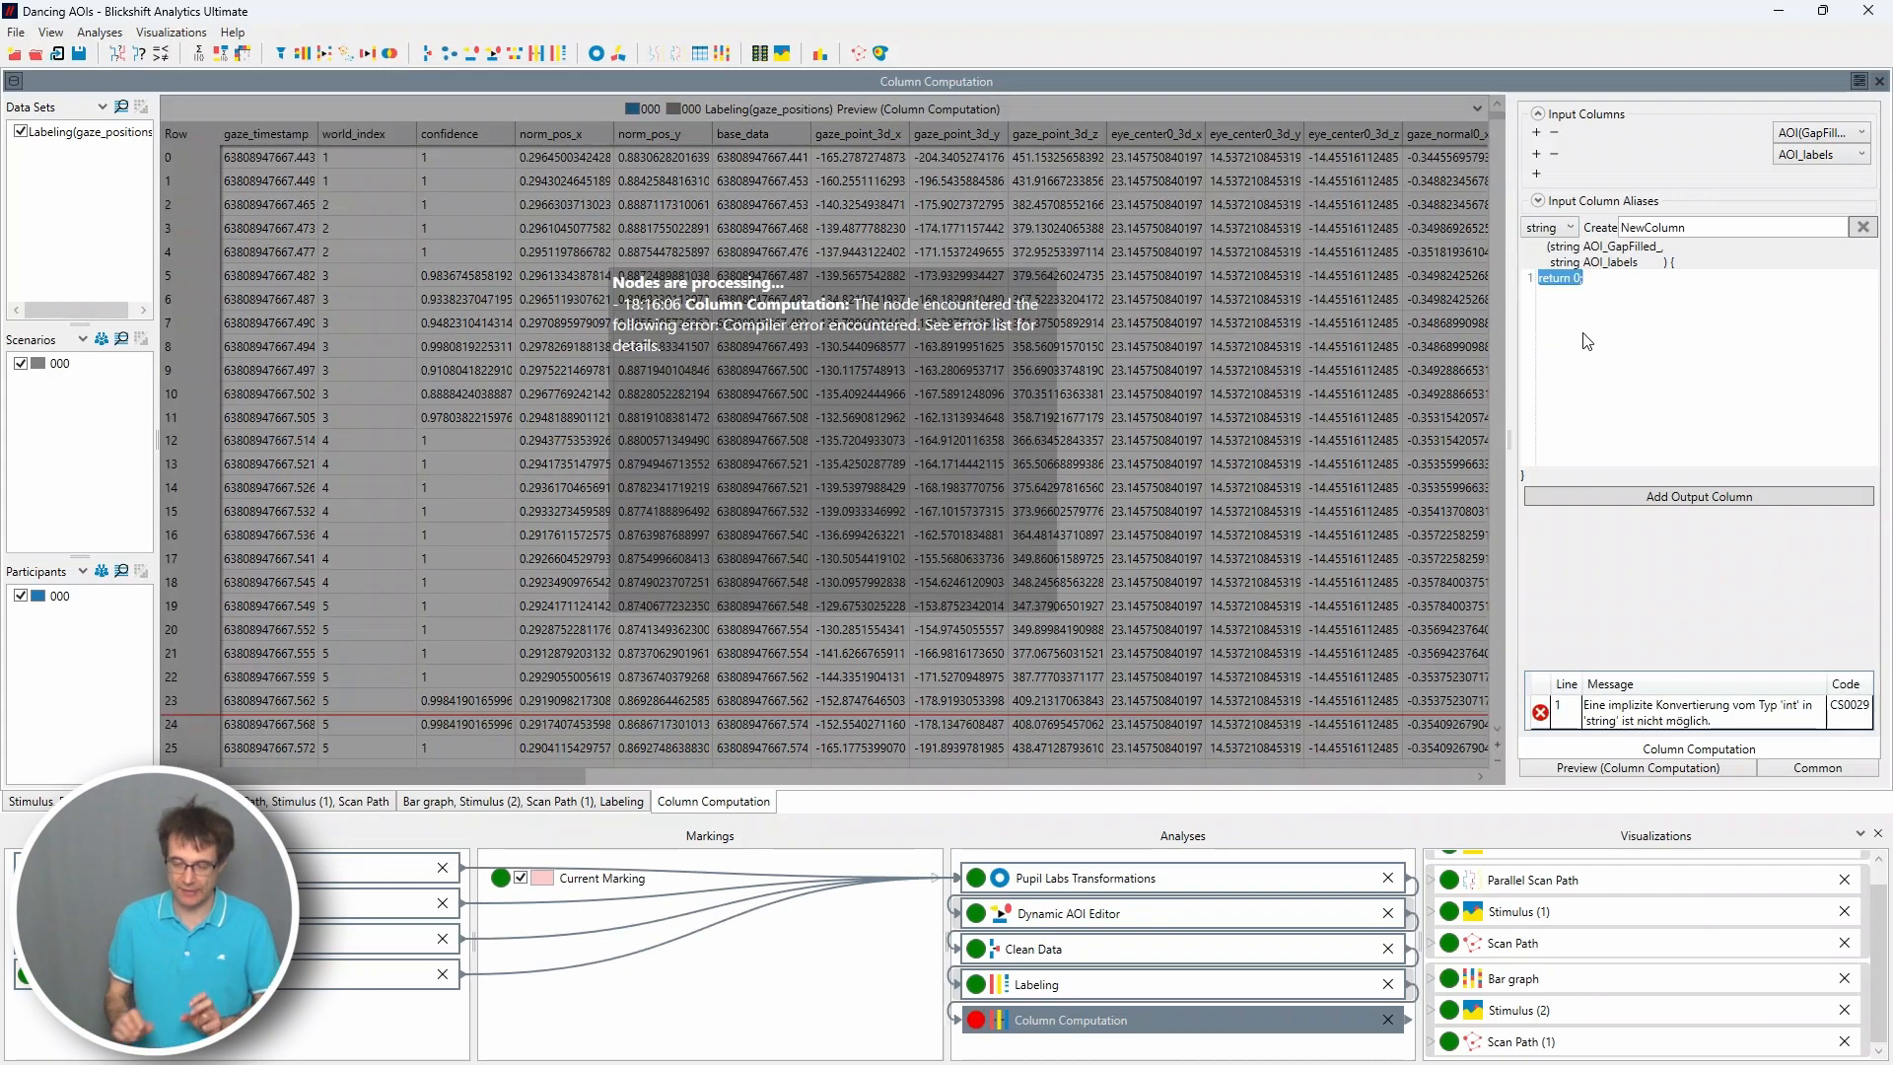
key(Left)
key(Return)
key(Return)
key(Up)
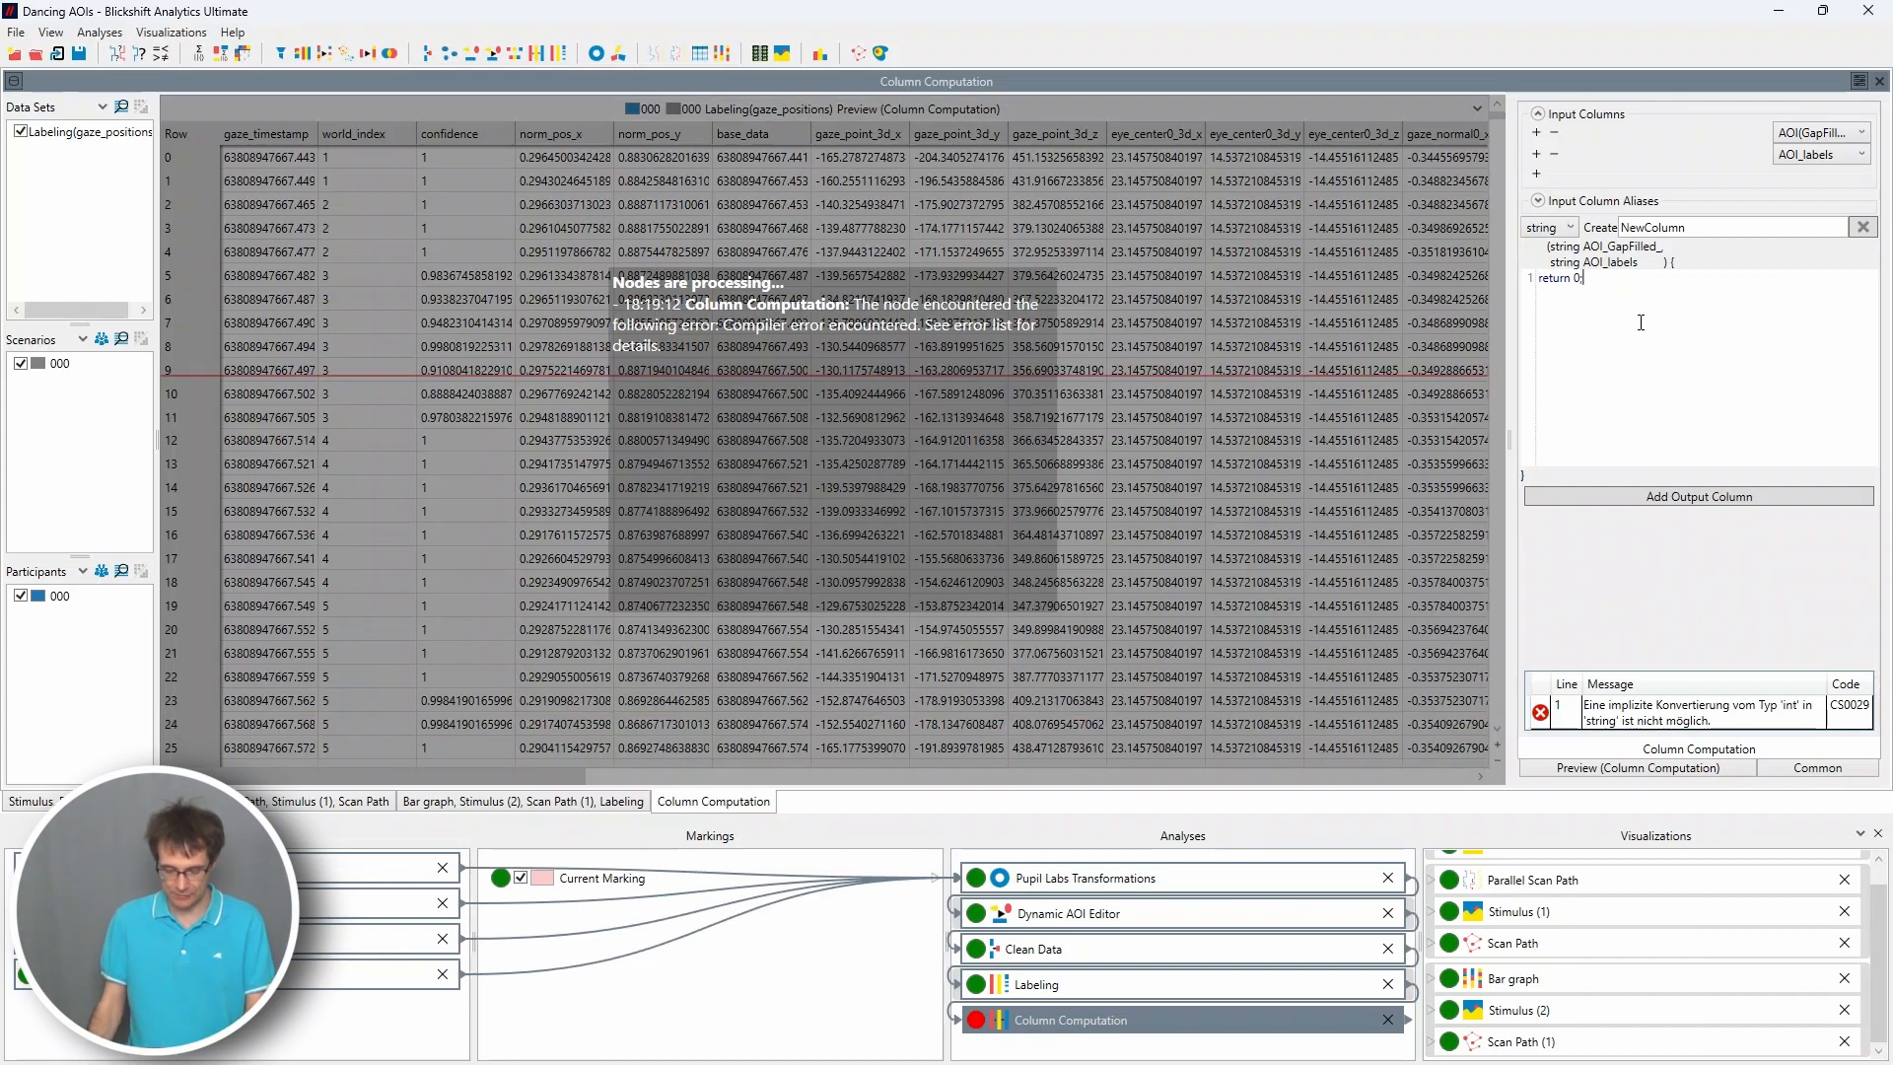
key(ctrl+a)
key(ctrl+v)
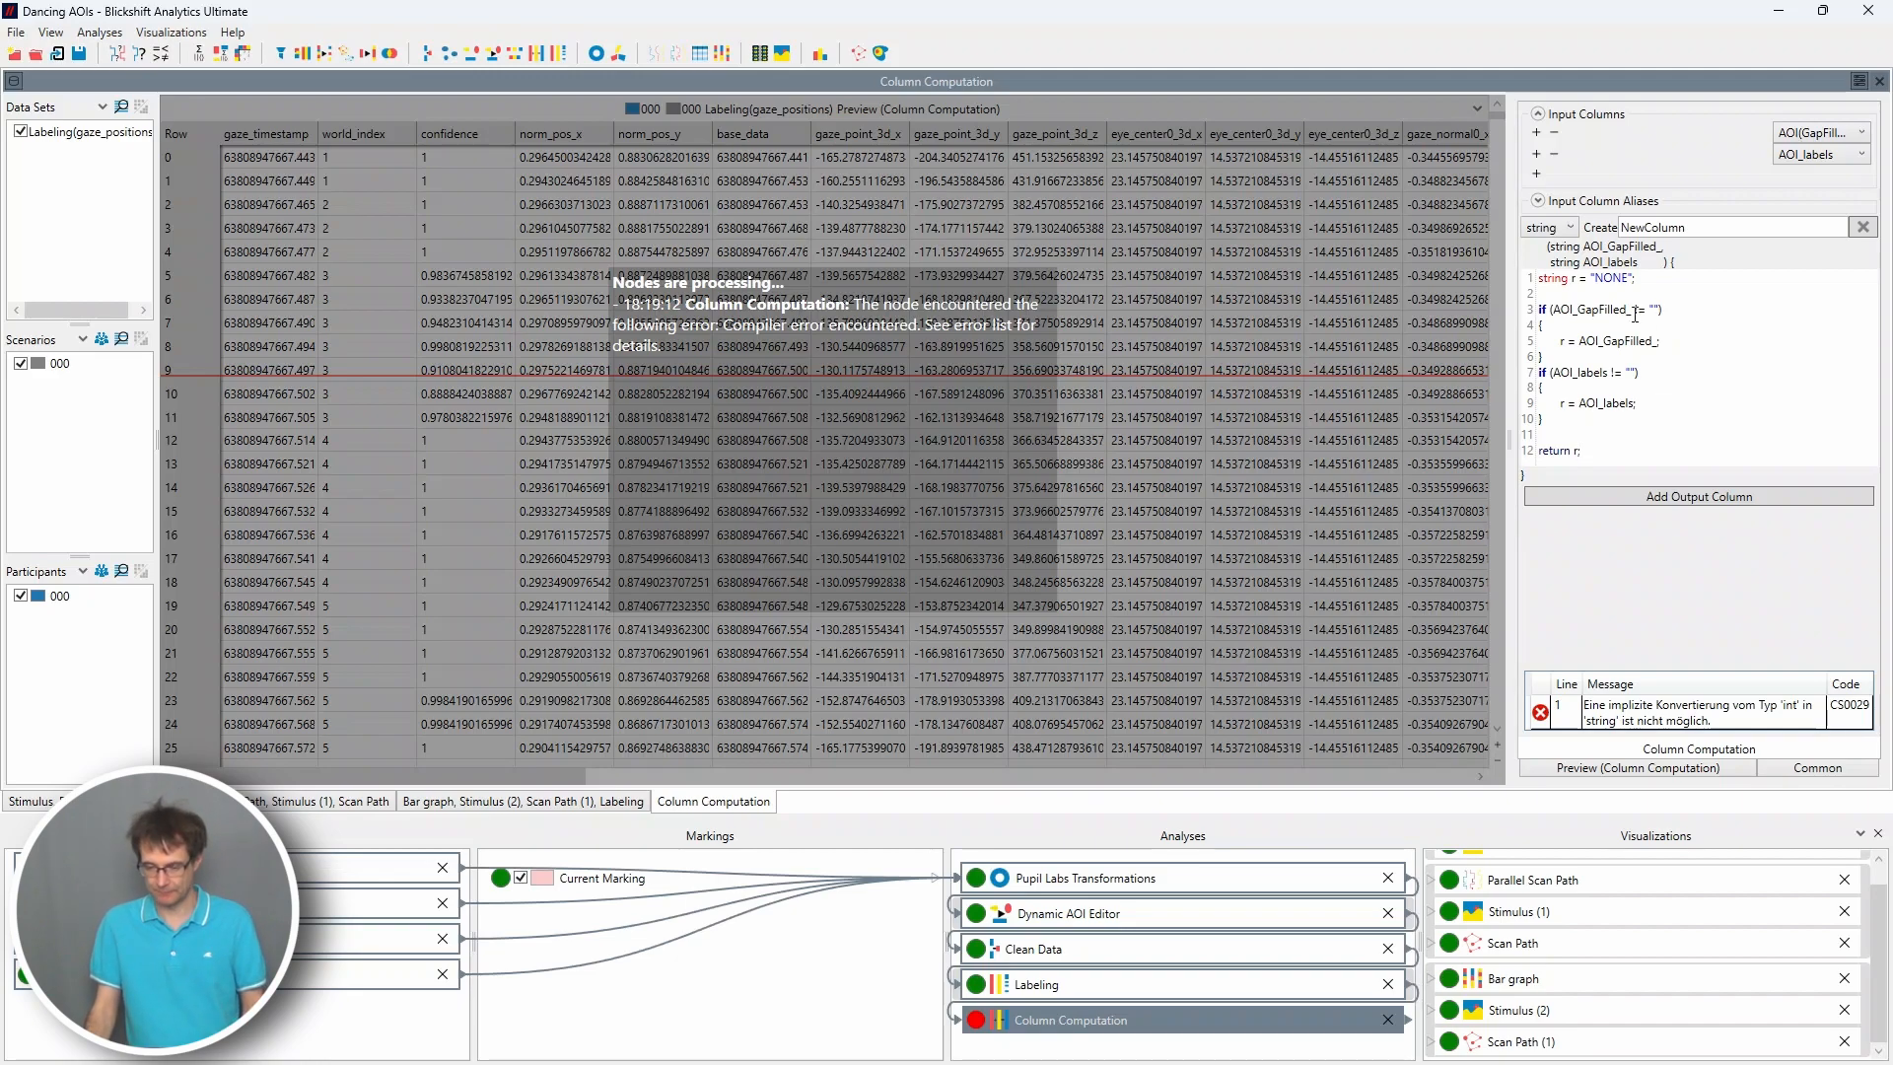
Step: Review the script's default value, the AOI_GapFilled_ and AOI_labels conditions, and the return statement
drag(1640, 281, 1509, 284)
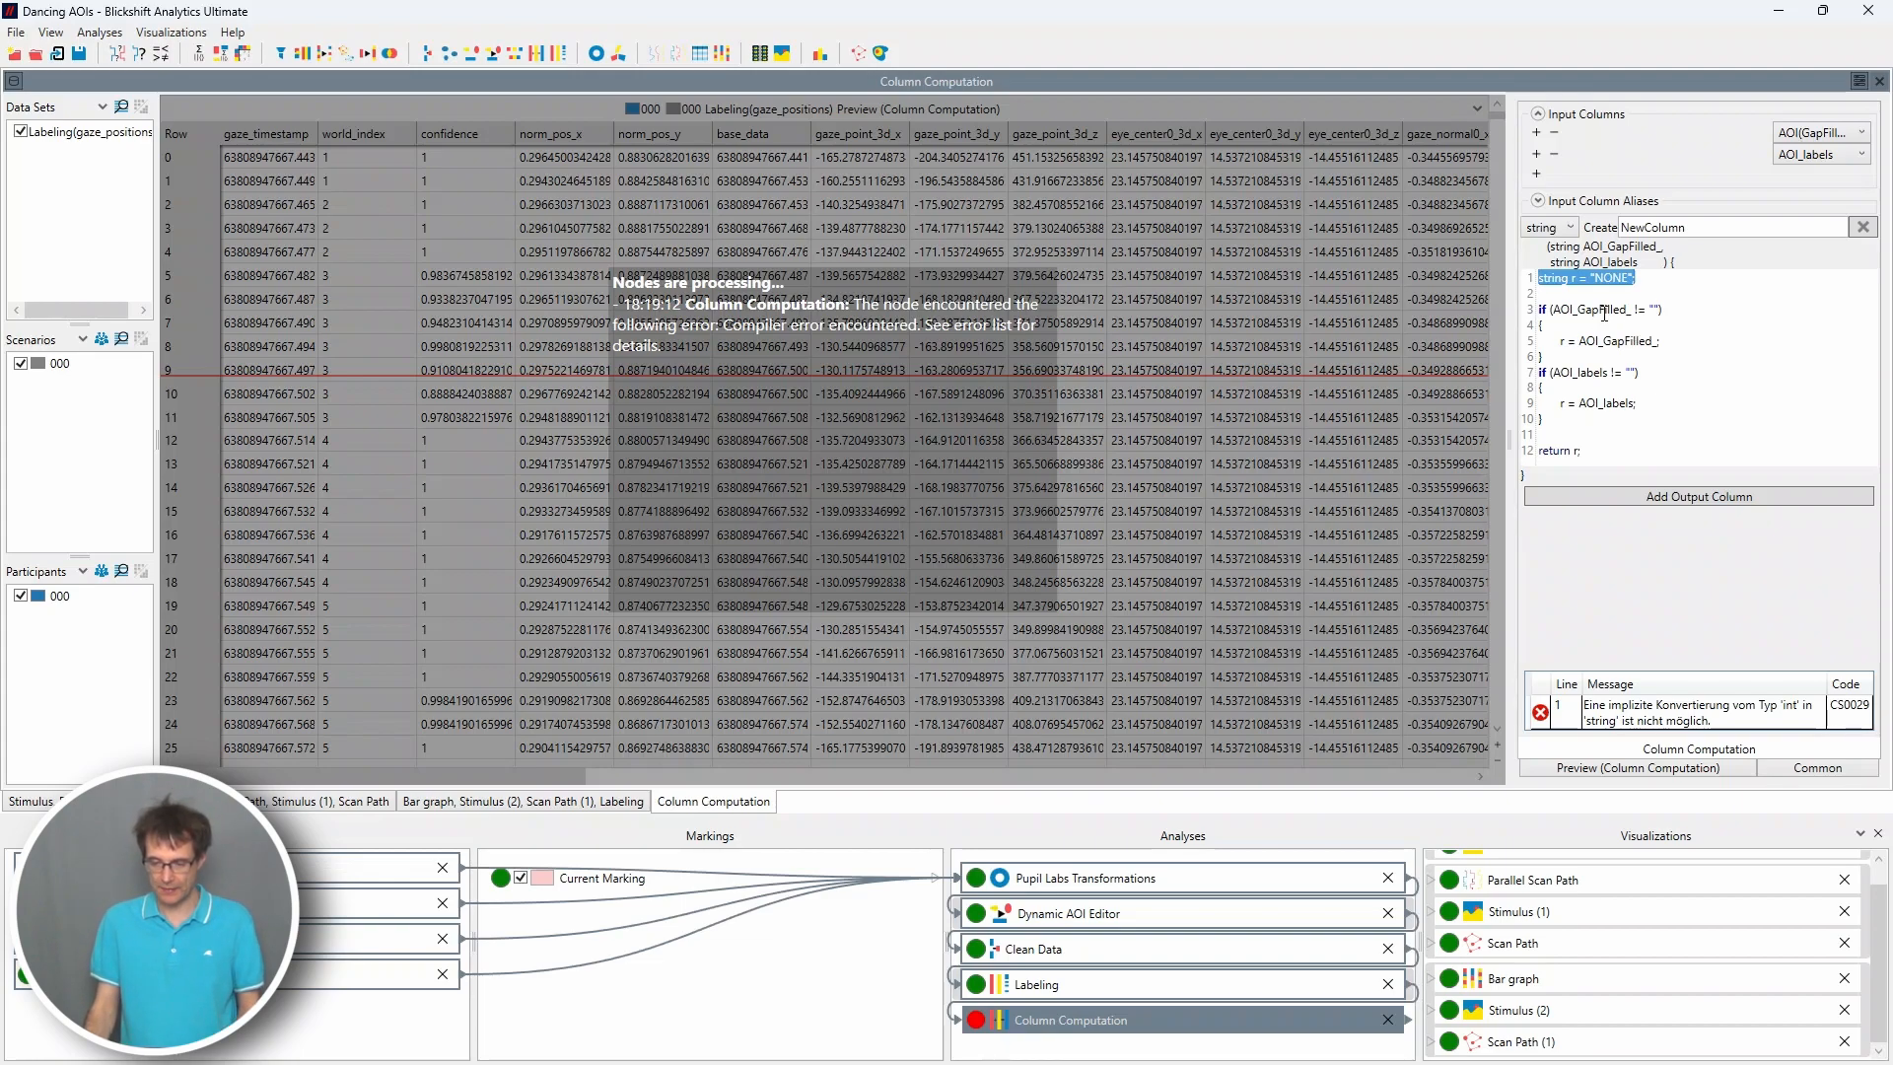
click(1604, 314)
drag(1546, 357, 1524, 321)
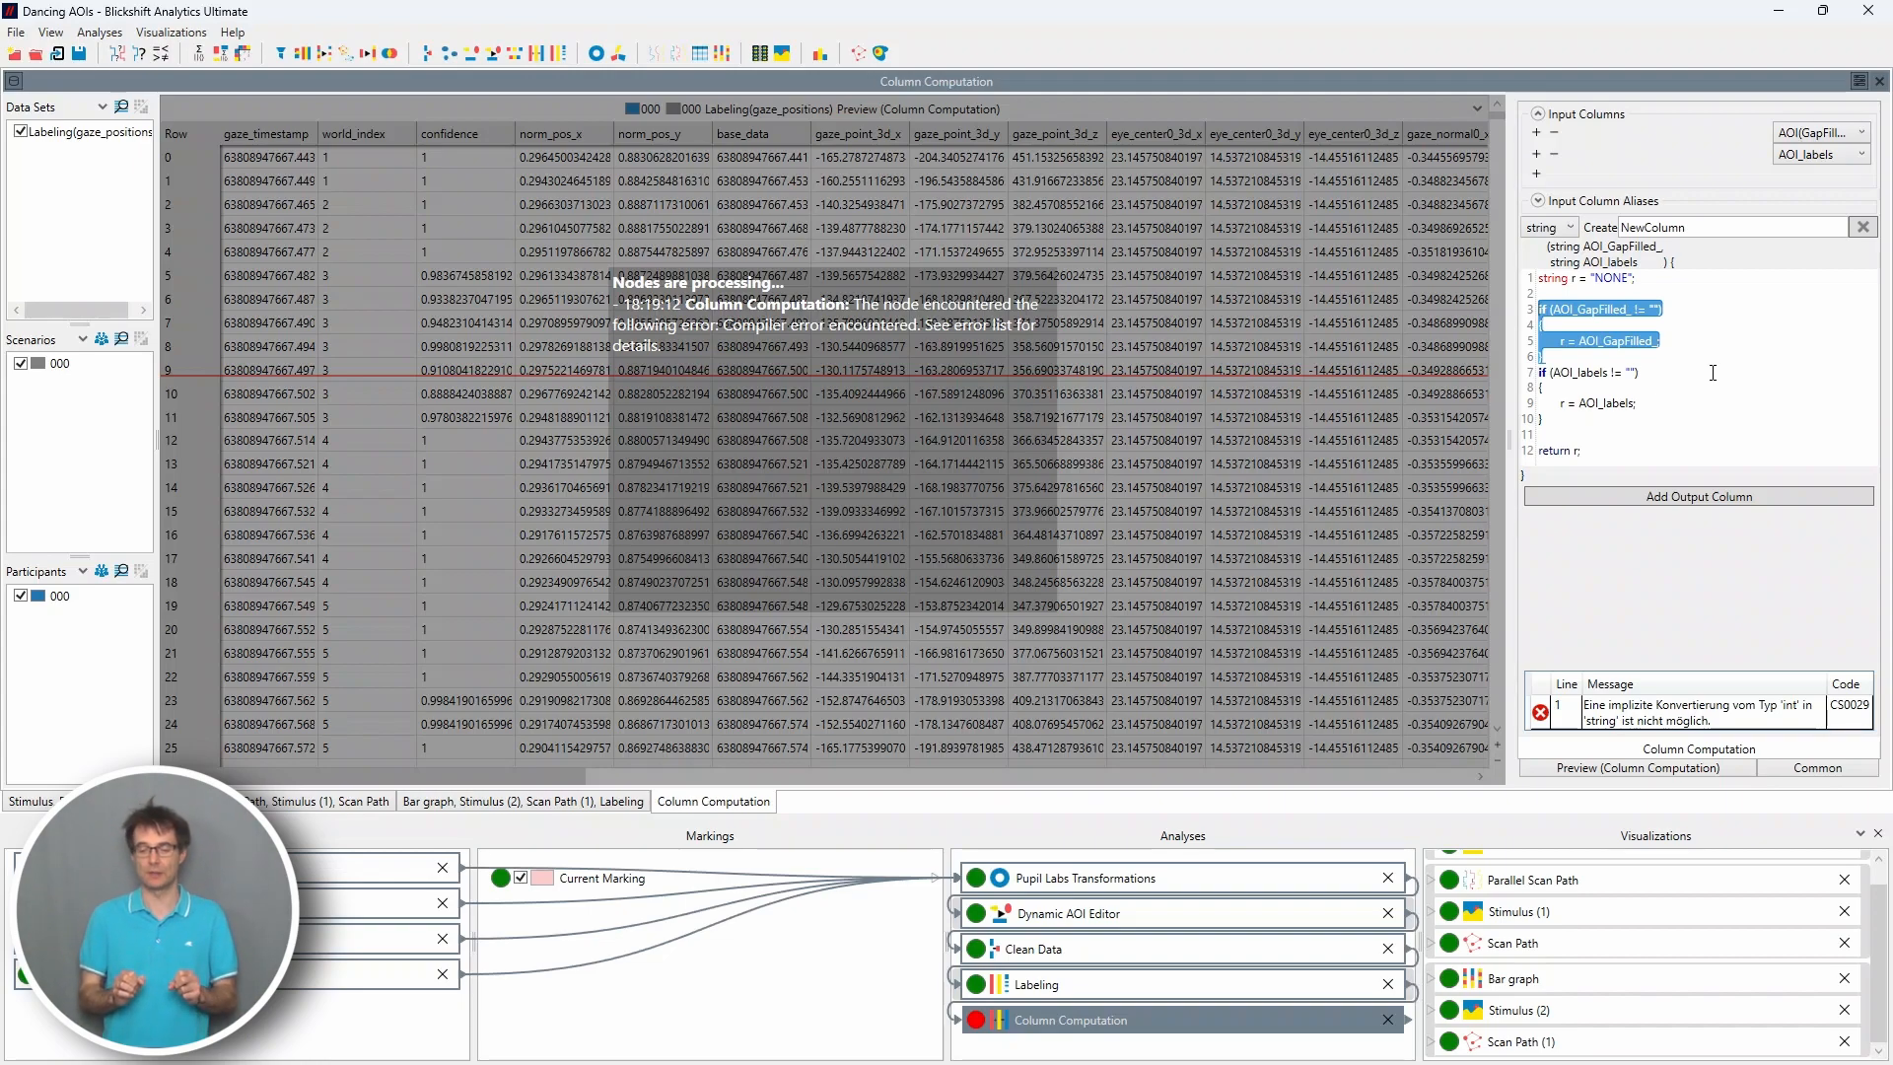
drag(1597, 426, 1508, 372)
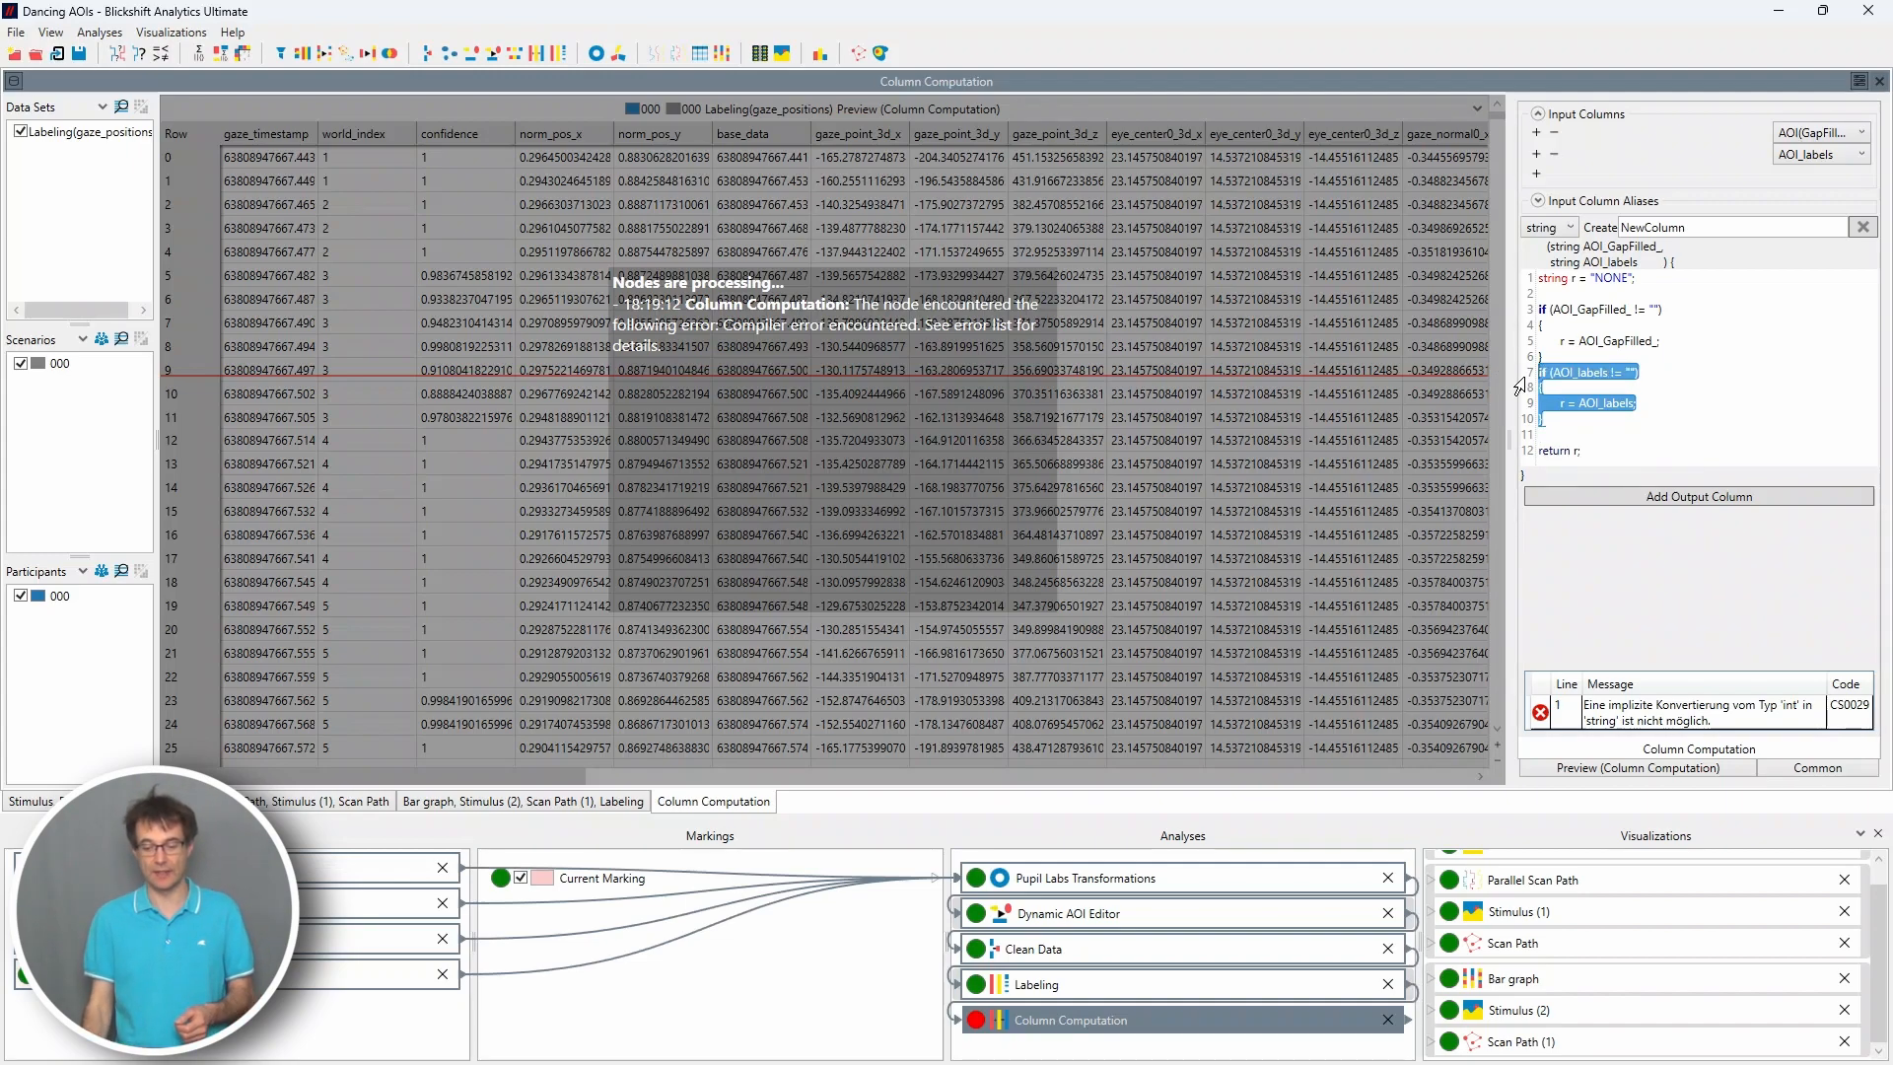
drag(1522, 357, 1525, 313)
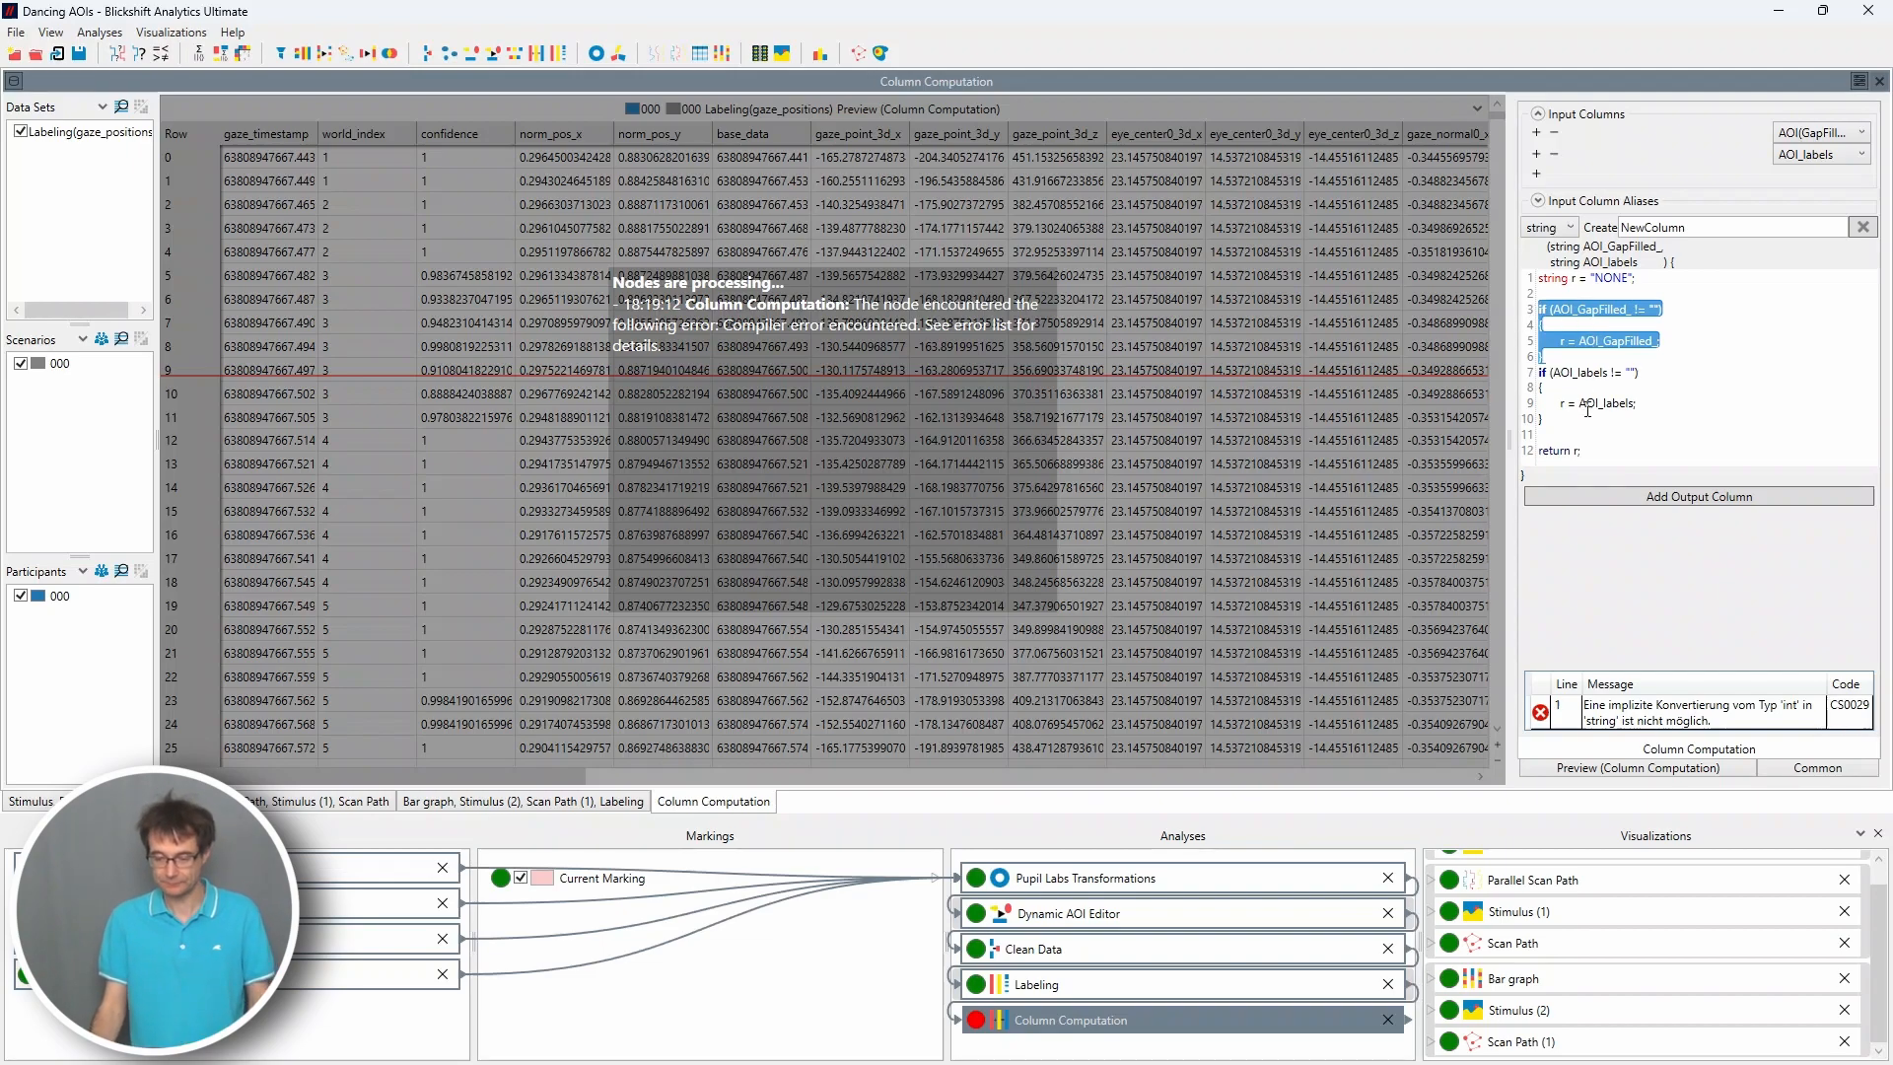
drag(1584, 450, 1495, 446)
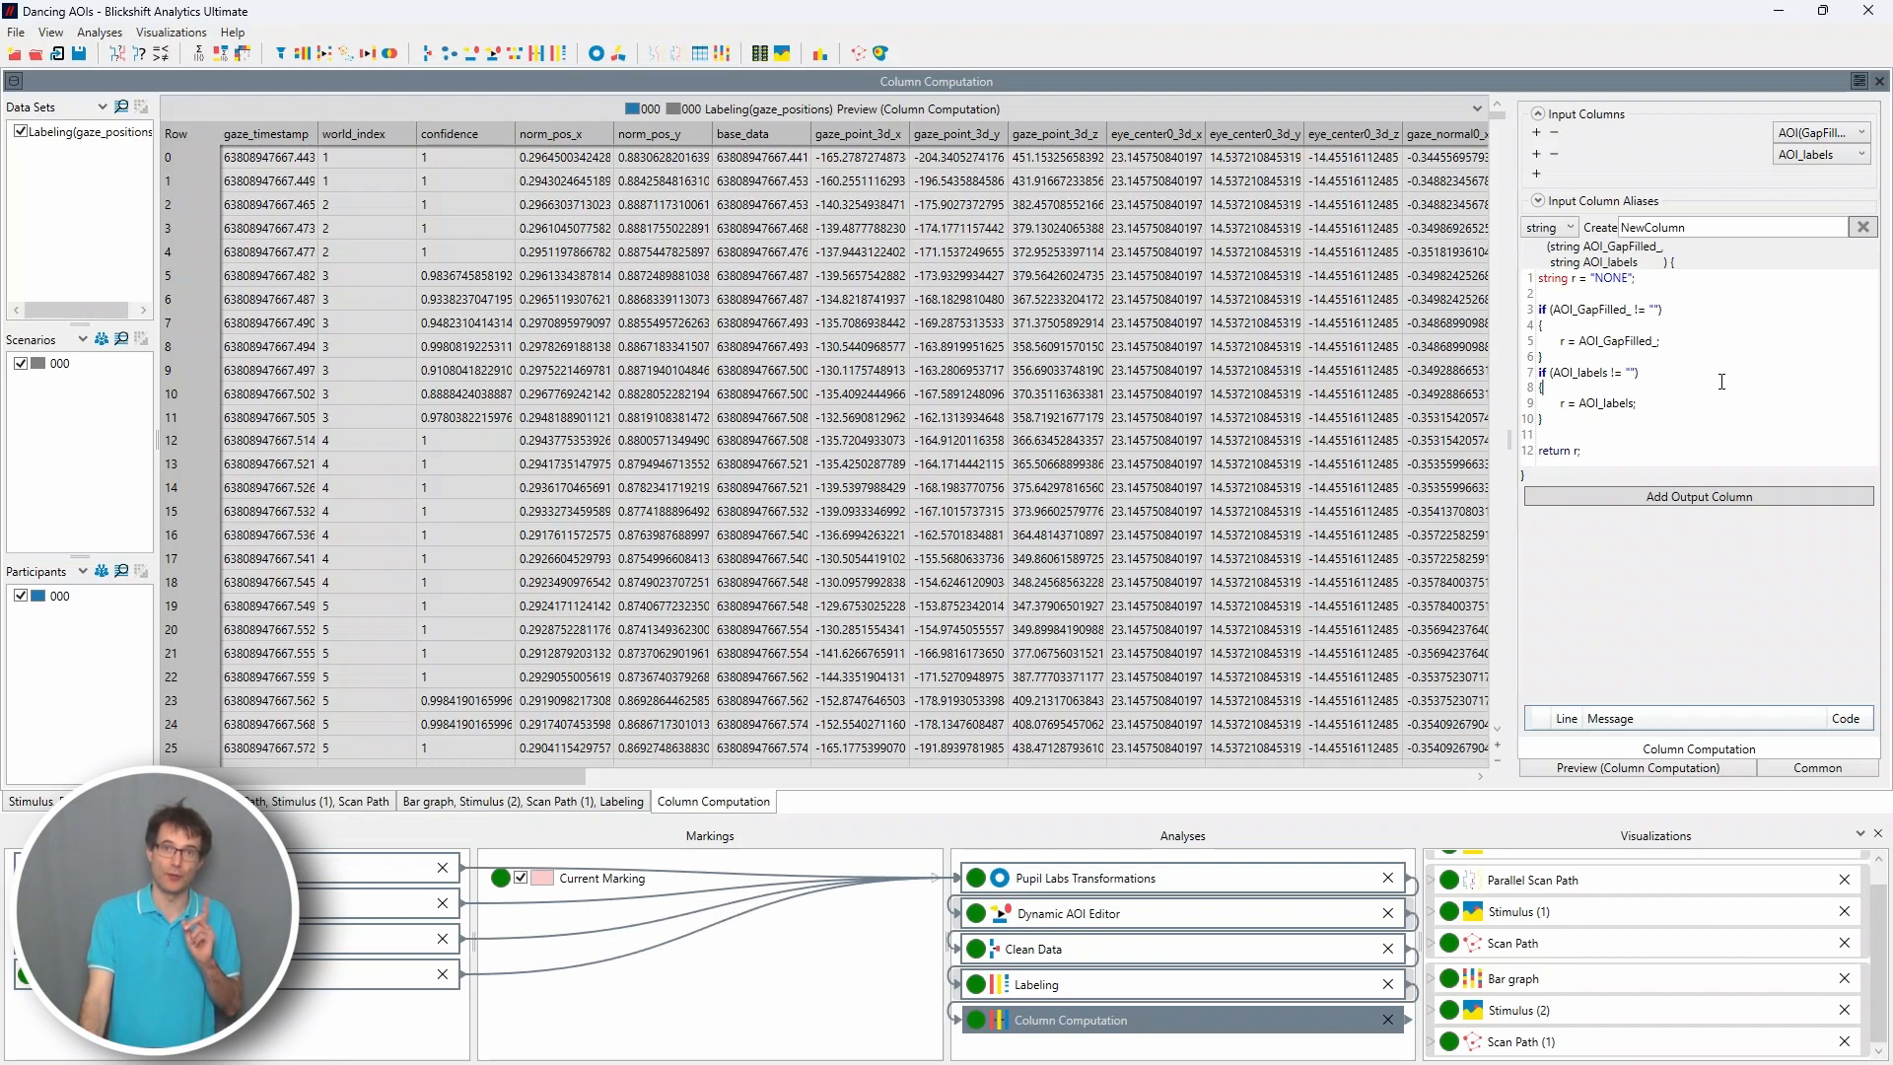
Step: Rename the computed output column as AOI_combined
double_click(1653, 228)
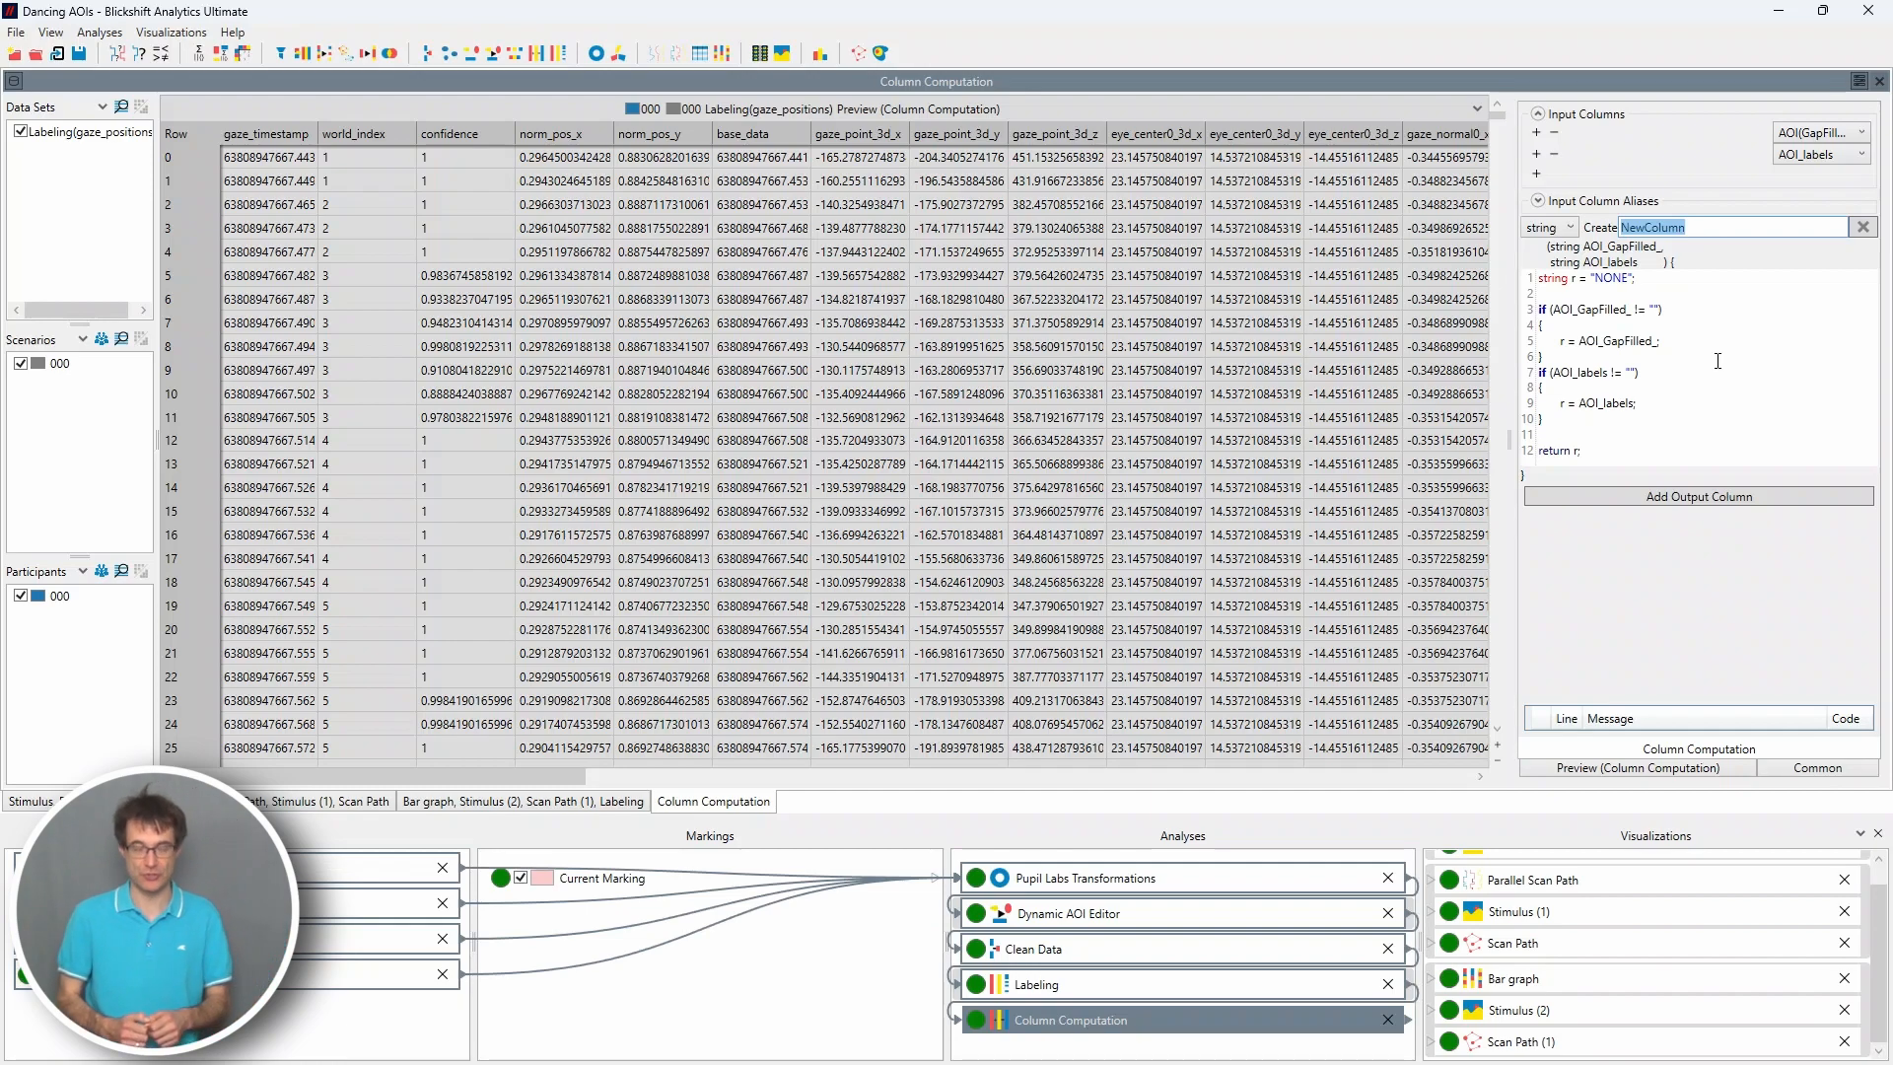
text(A)
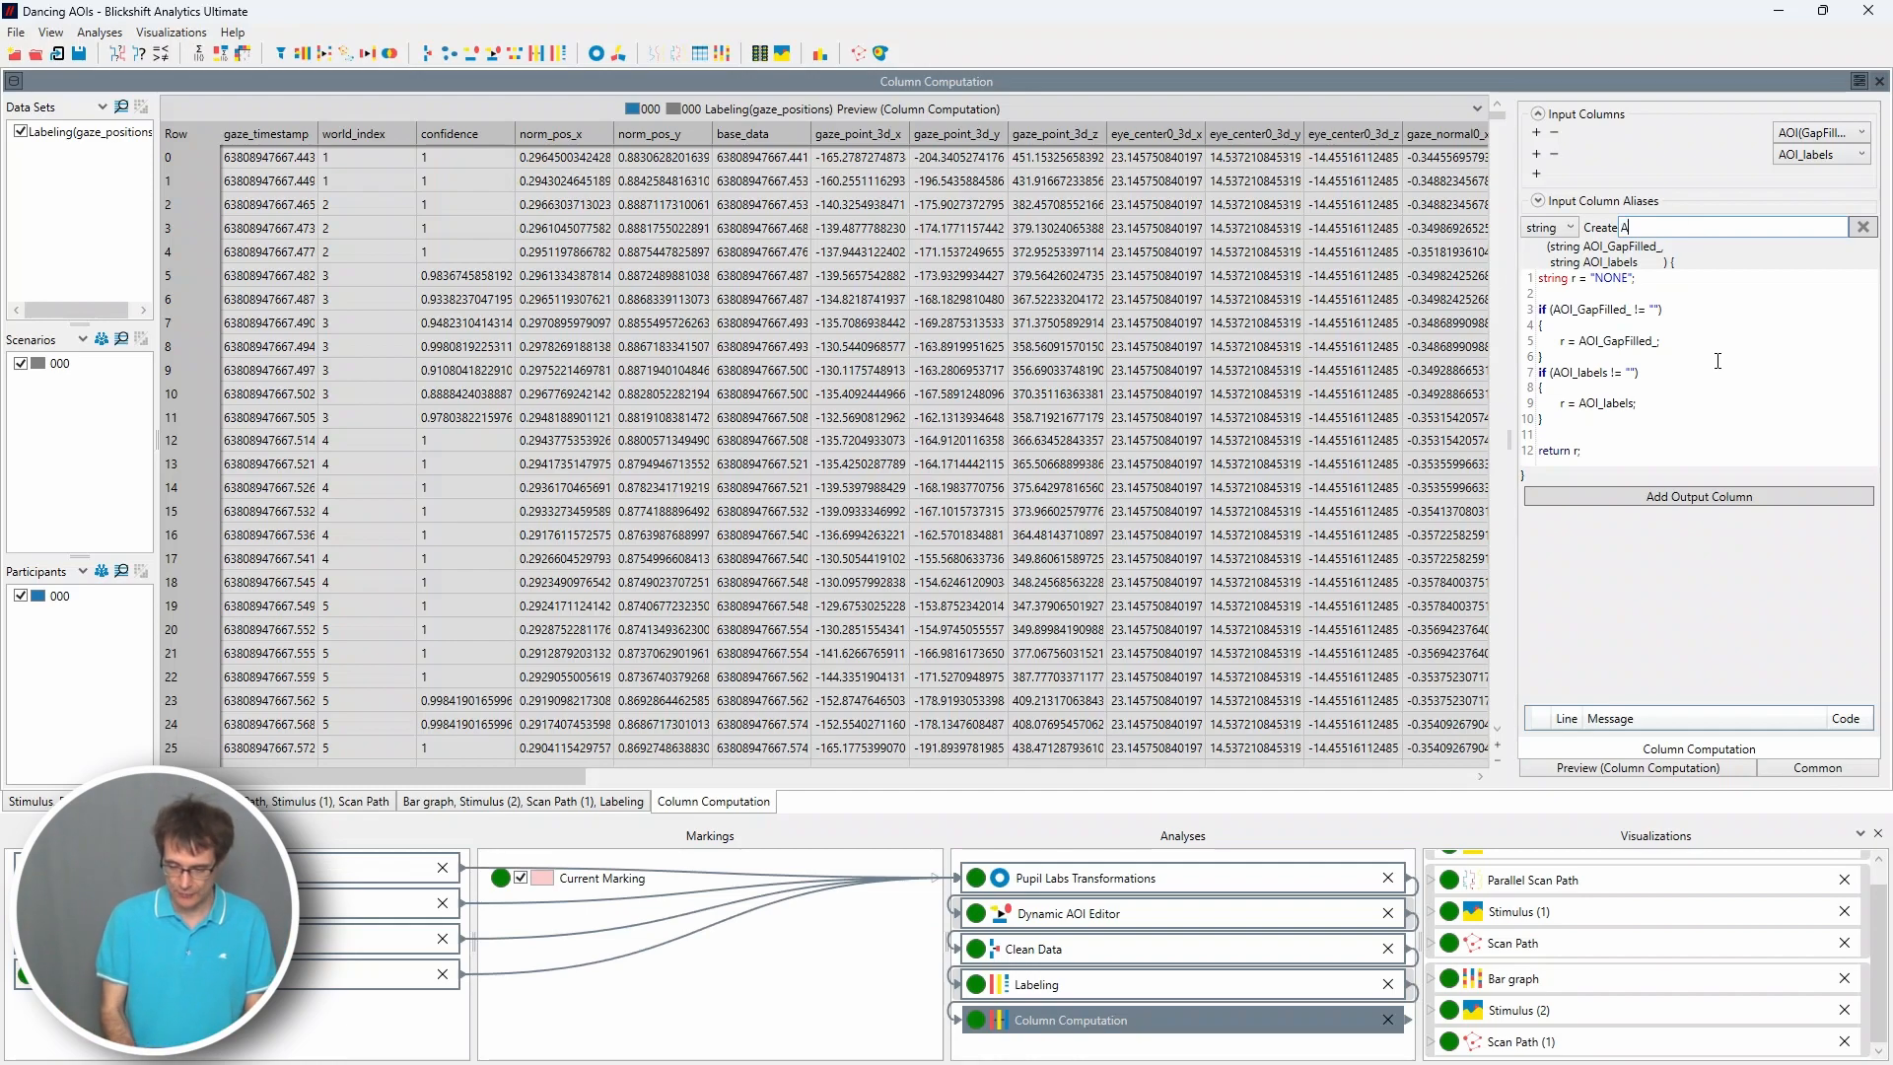
text(OI_combined)
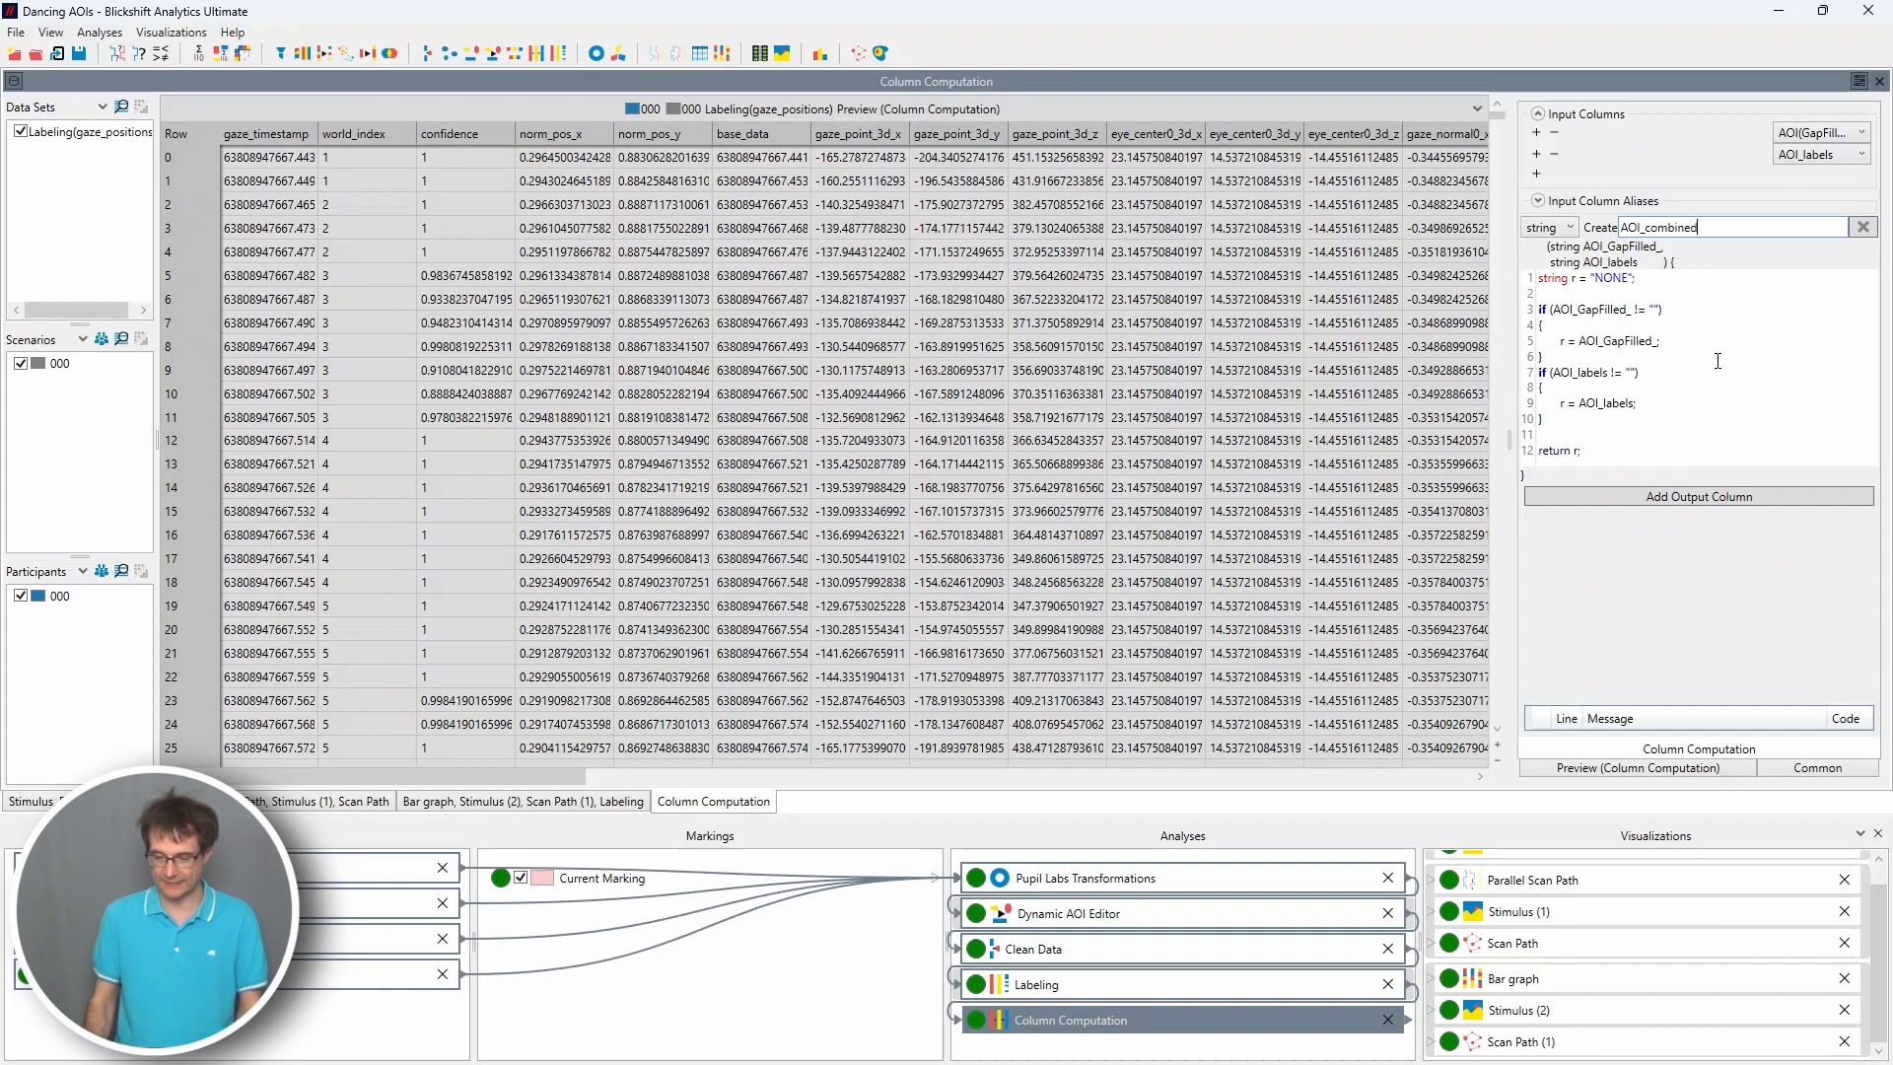
Step: Create a bar graph from the Column Computation that shows the AOI_combined column, and turn off its time axis display
right_click(1217, 1021)
mouse_move(1301, 858)
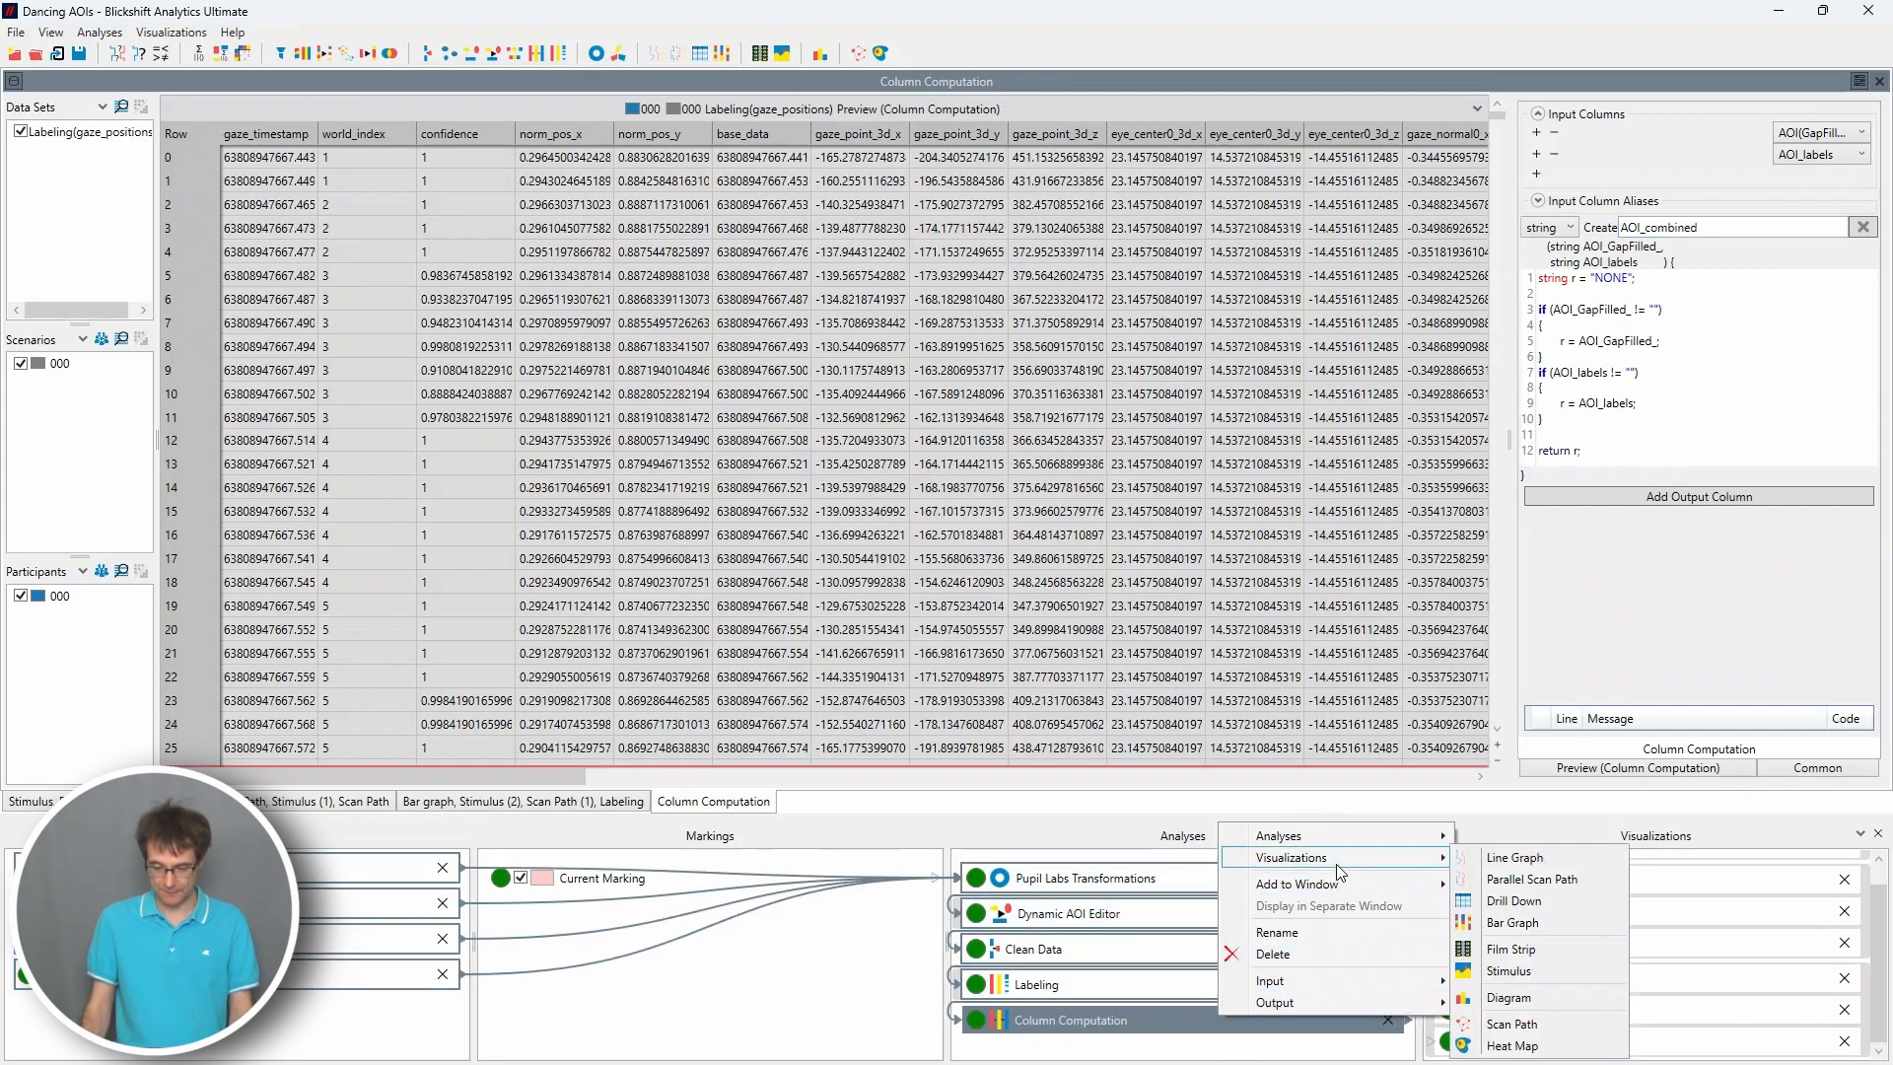
click(1563, 919)
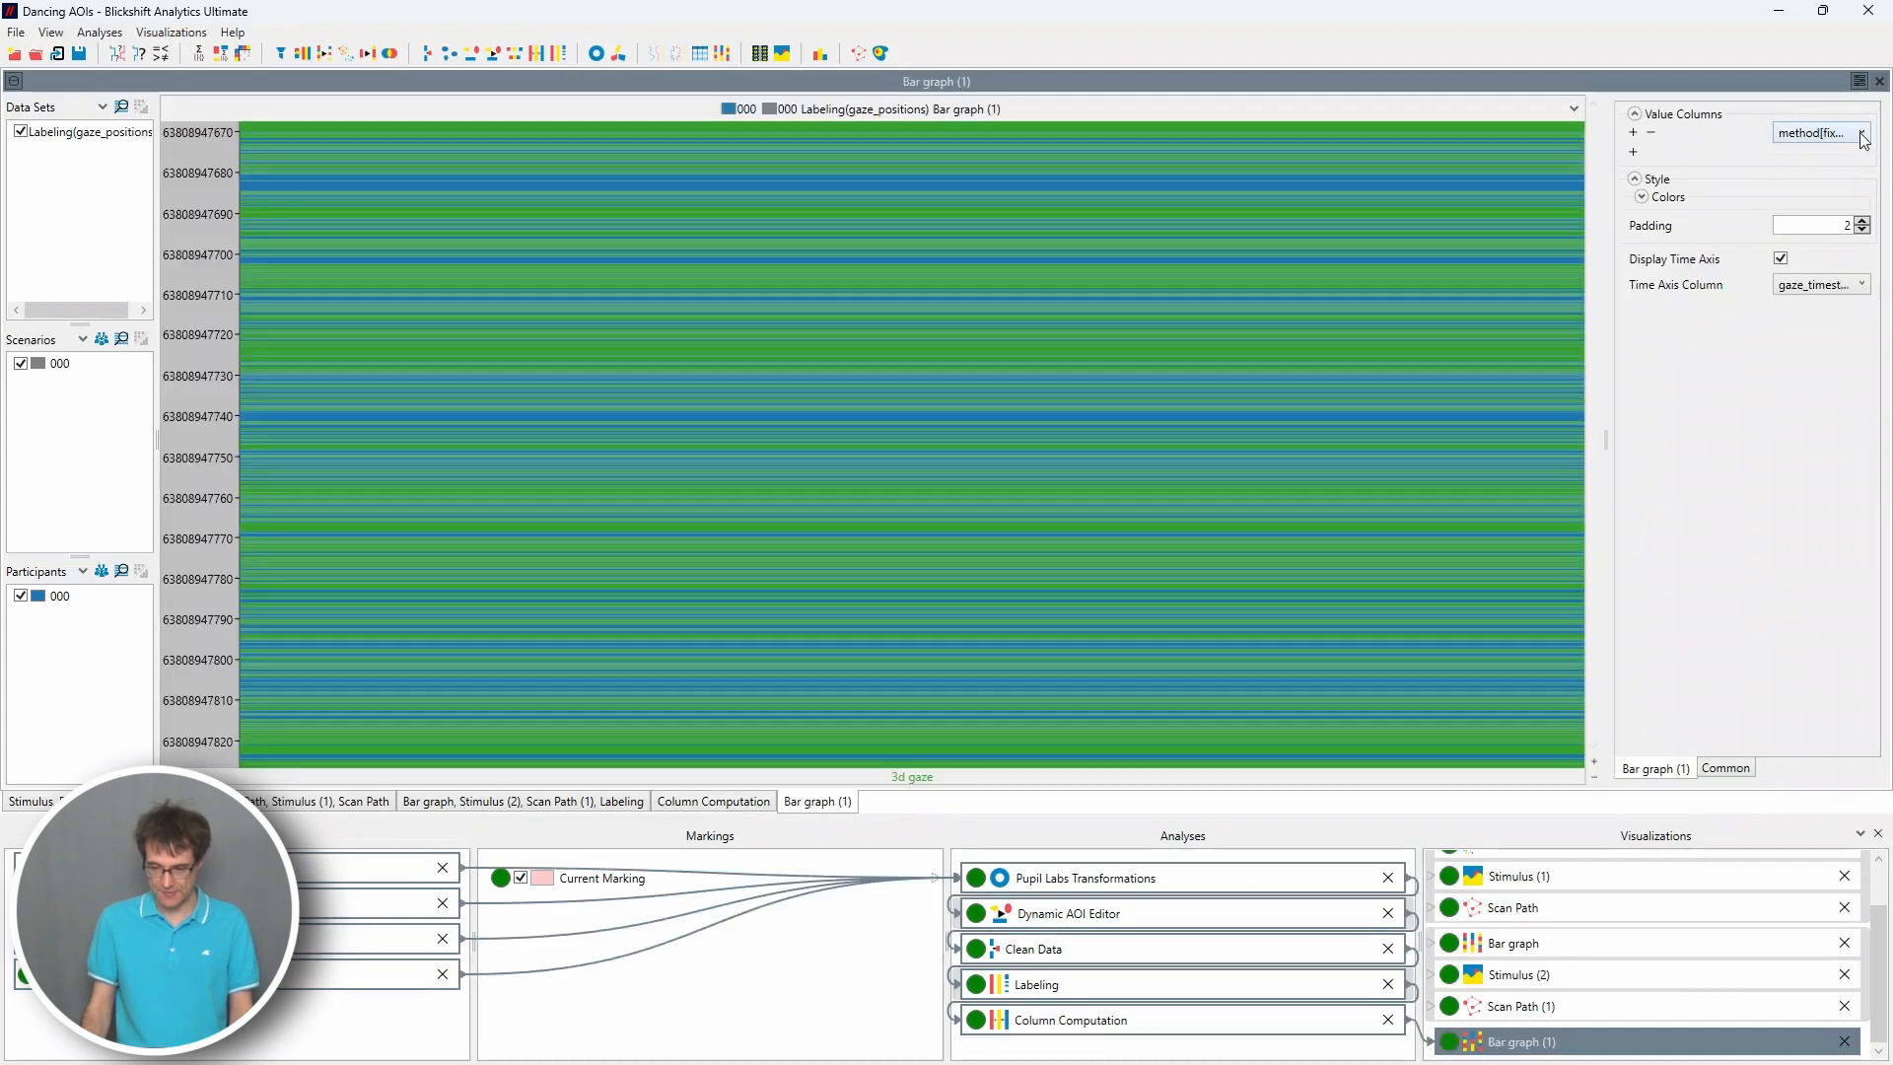
click(1860, 133)
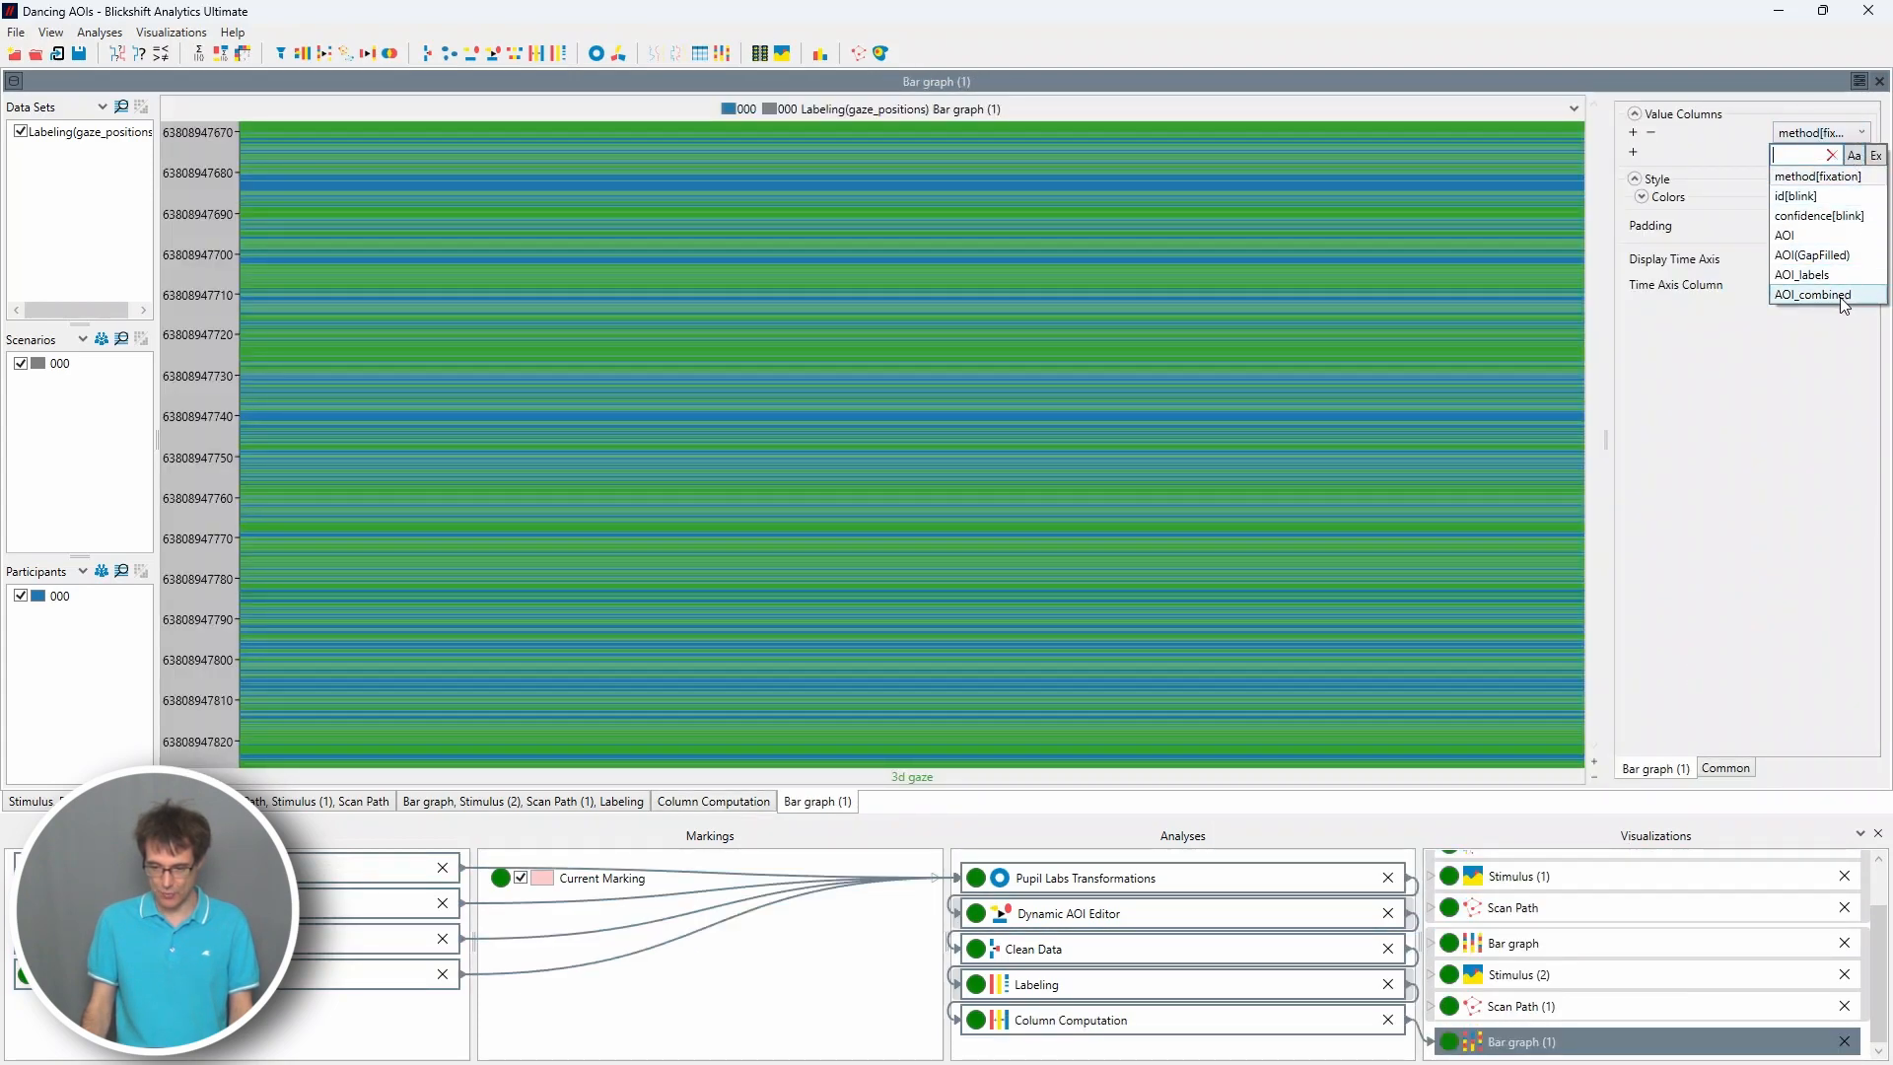
click(1815, 294)
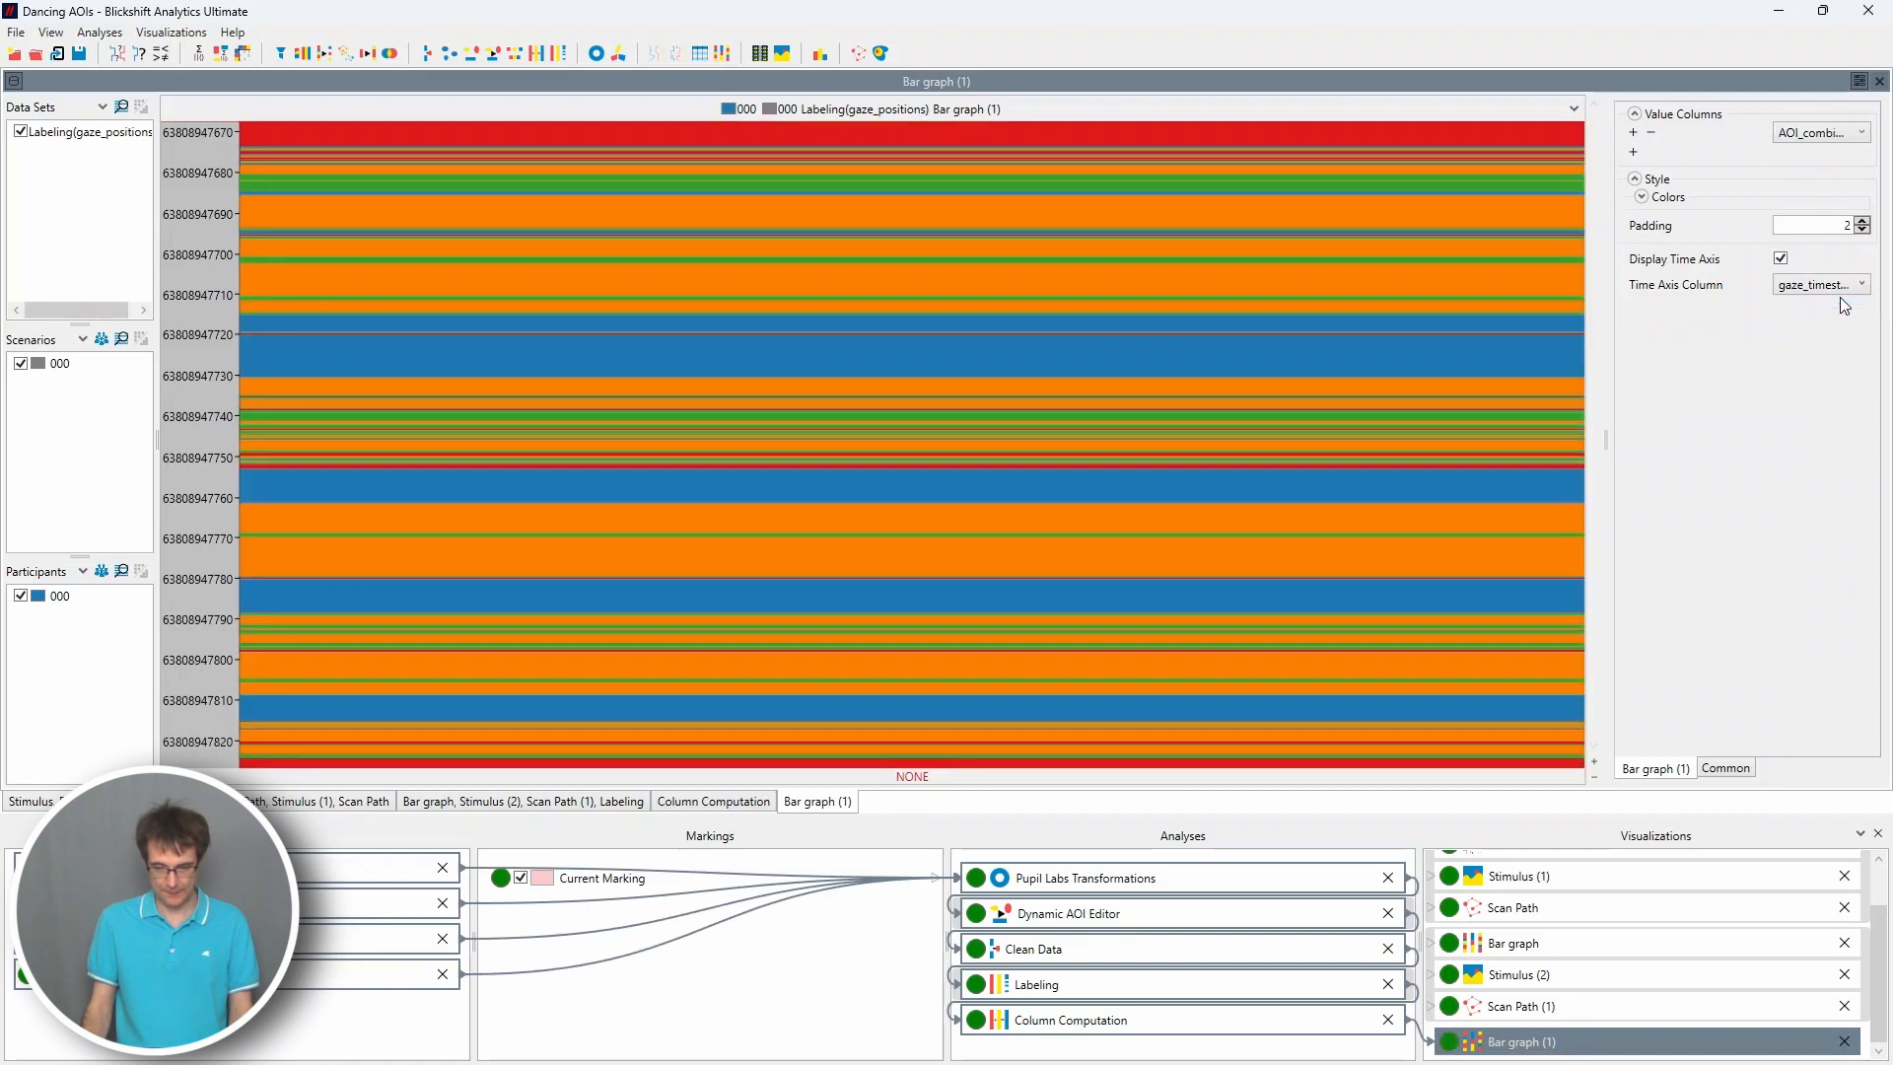
click(1781, 259)
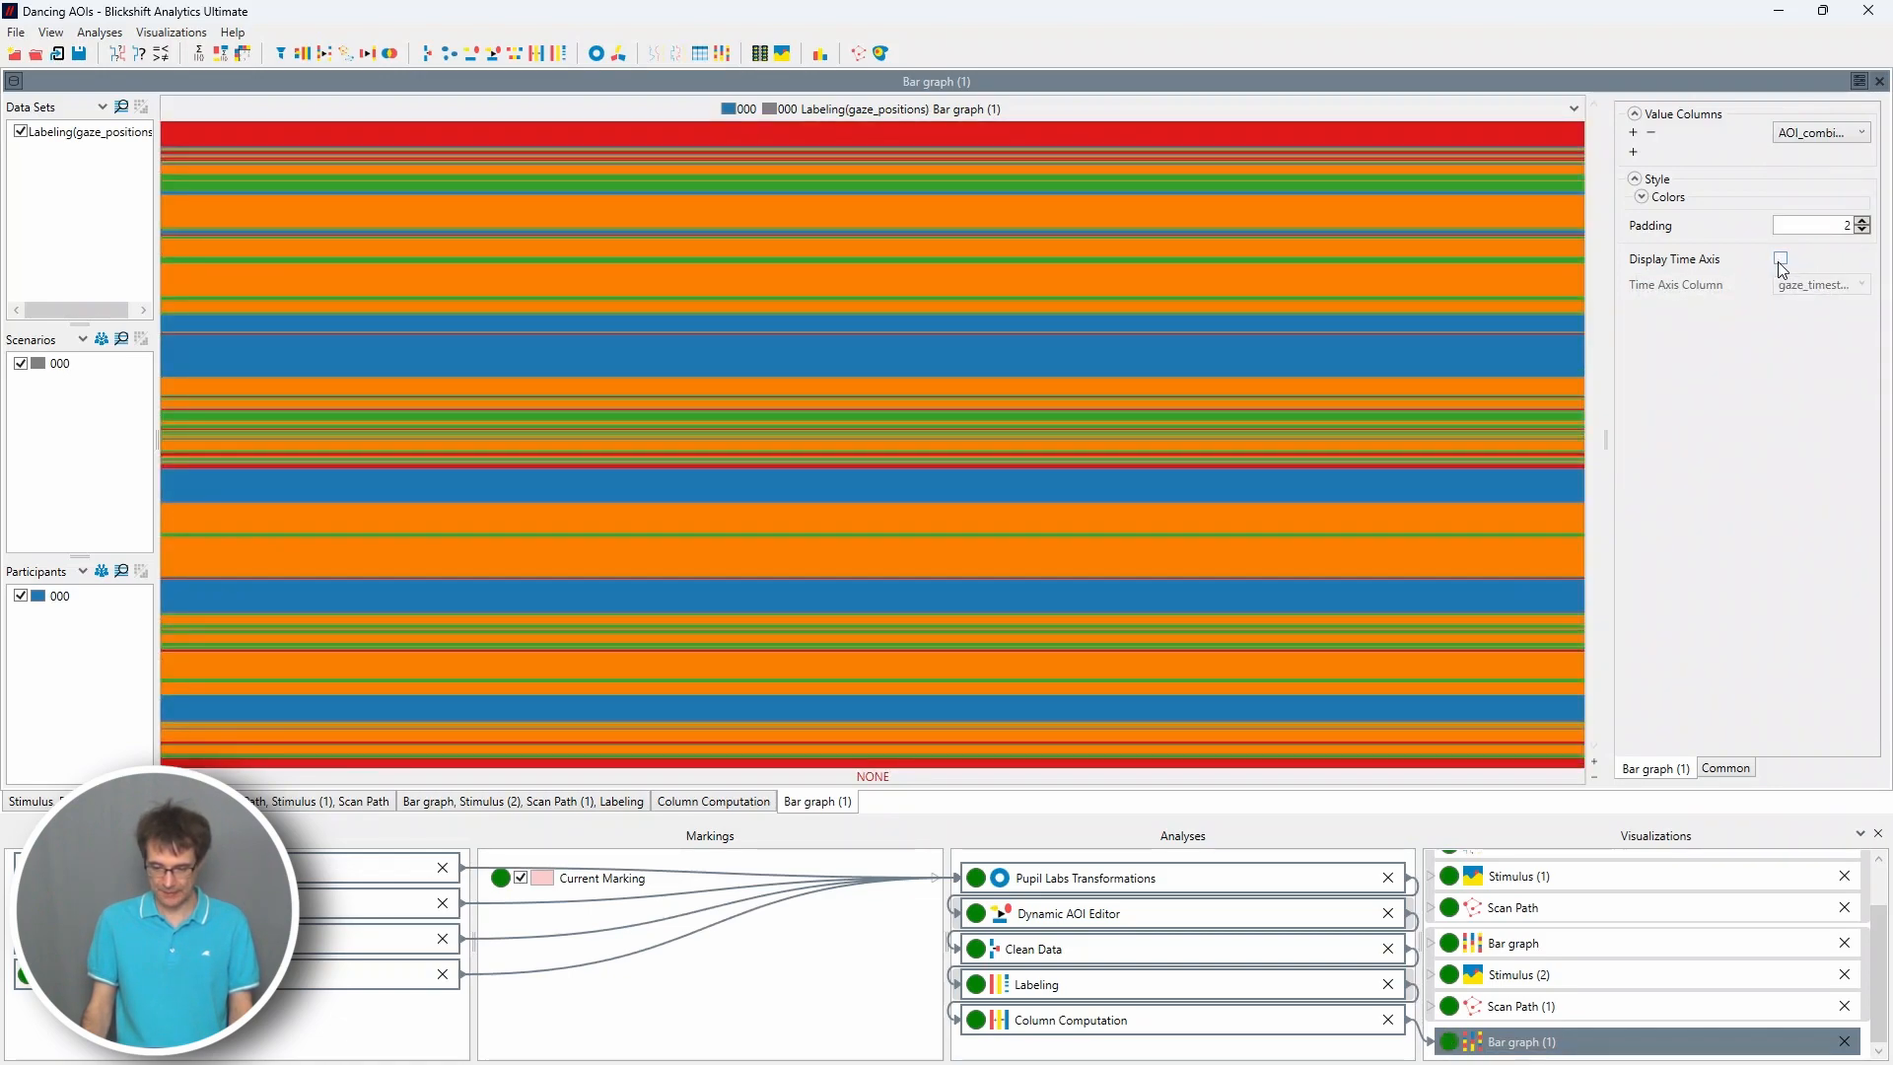
Step: Add a stimulus view with a scan path overlay to the same window as the AOI_combined bar graph
right_click(1631, 1039)
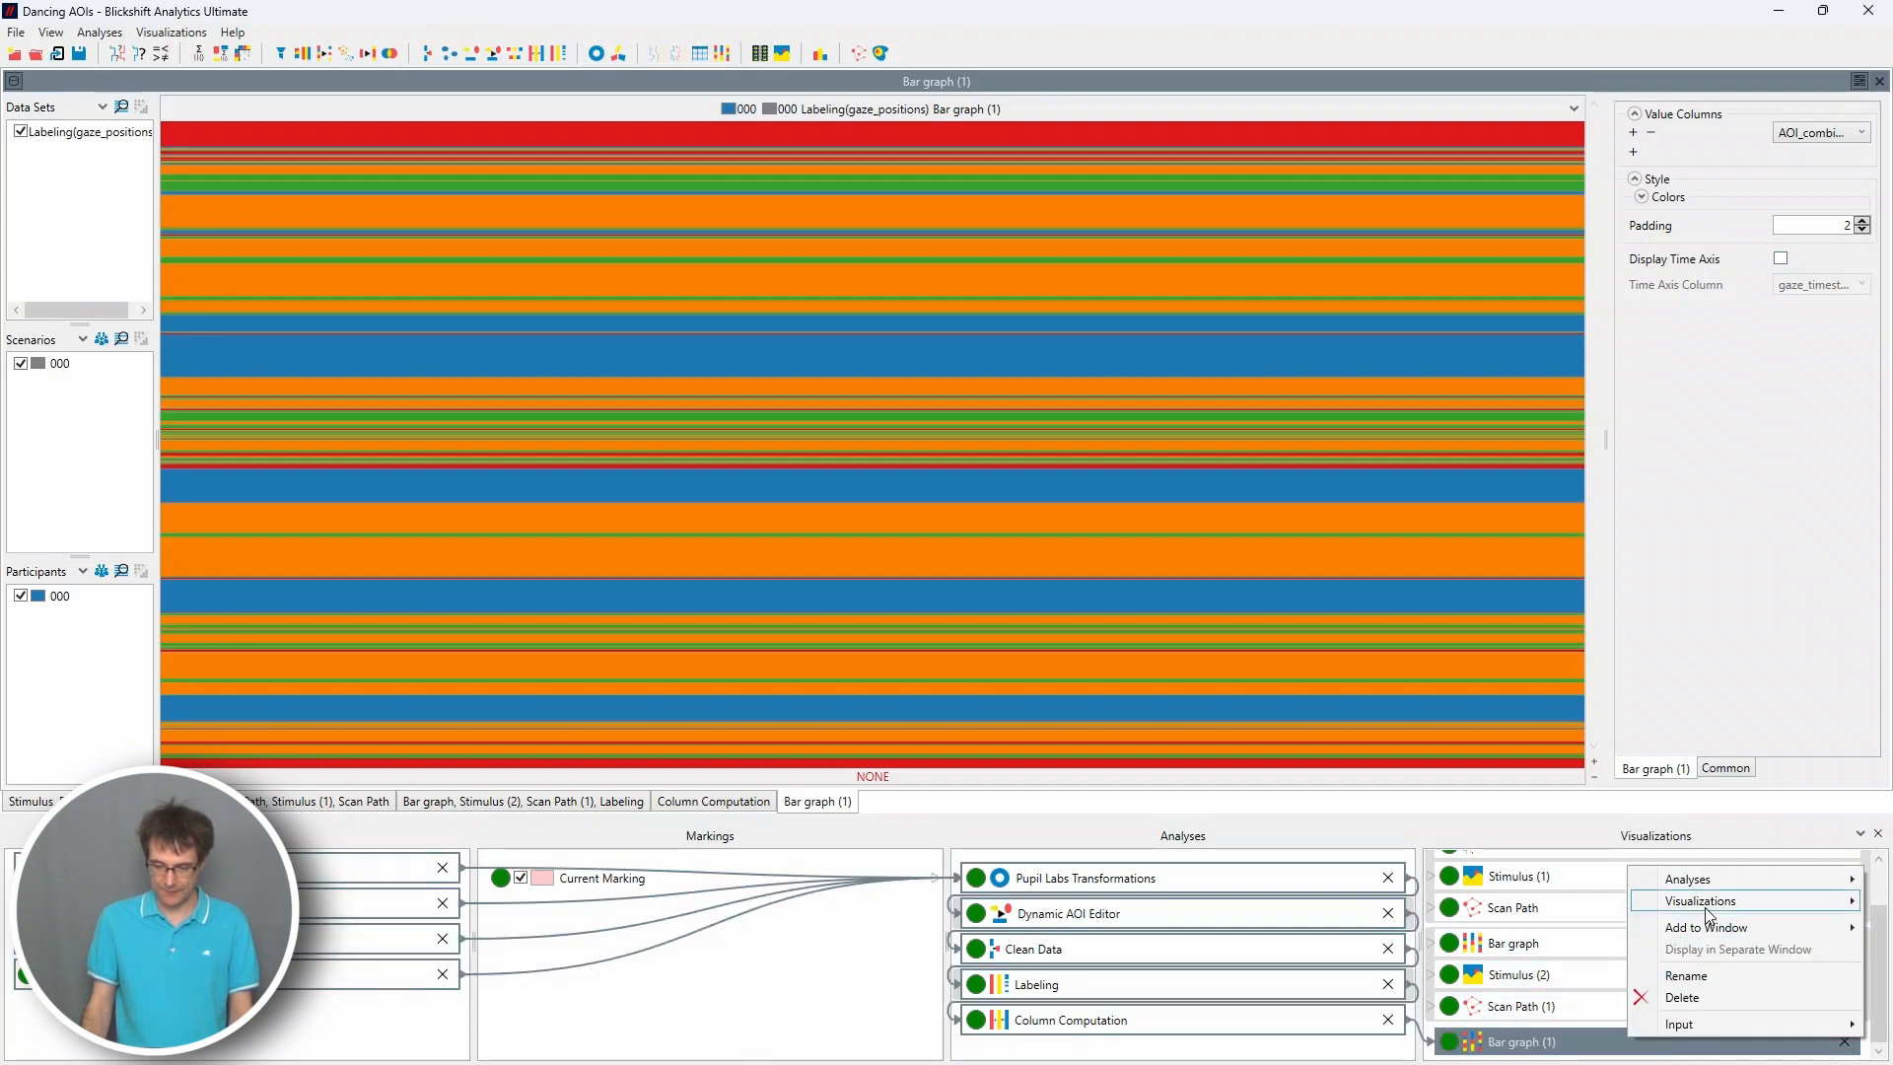
mouse_move(1701, 902)
click(1594, 878)
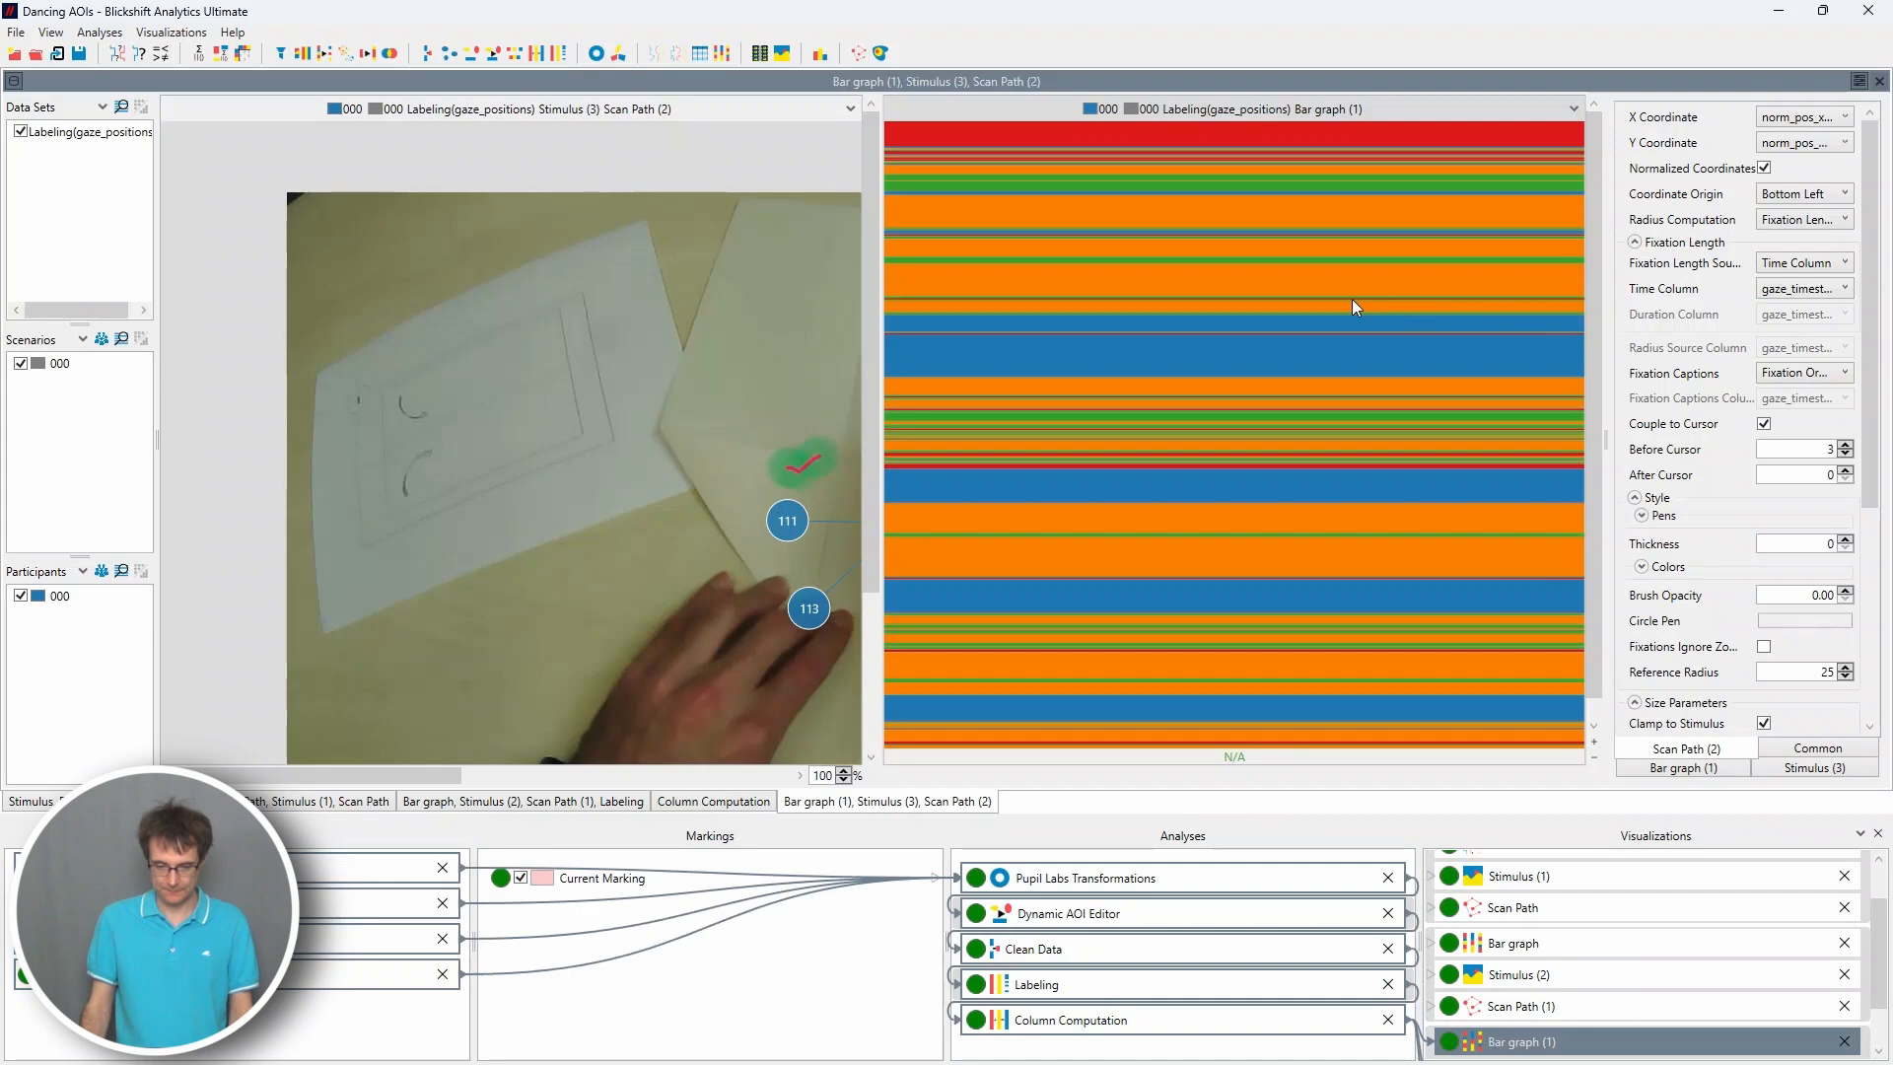
scroll(668, 298, down, 3)
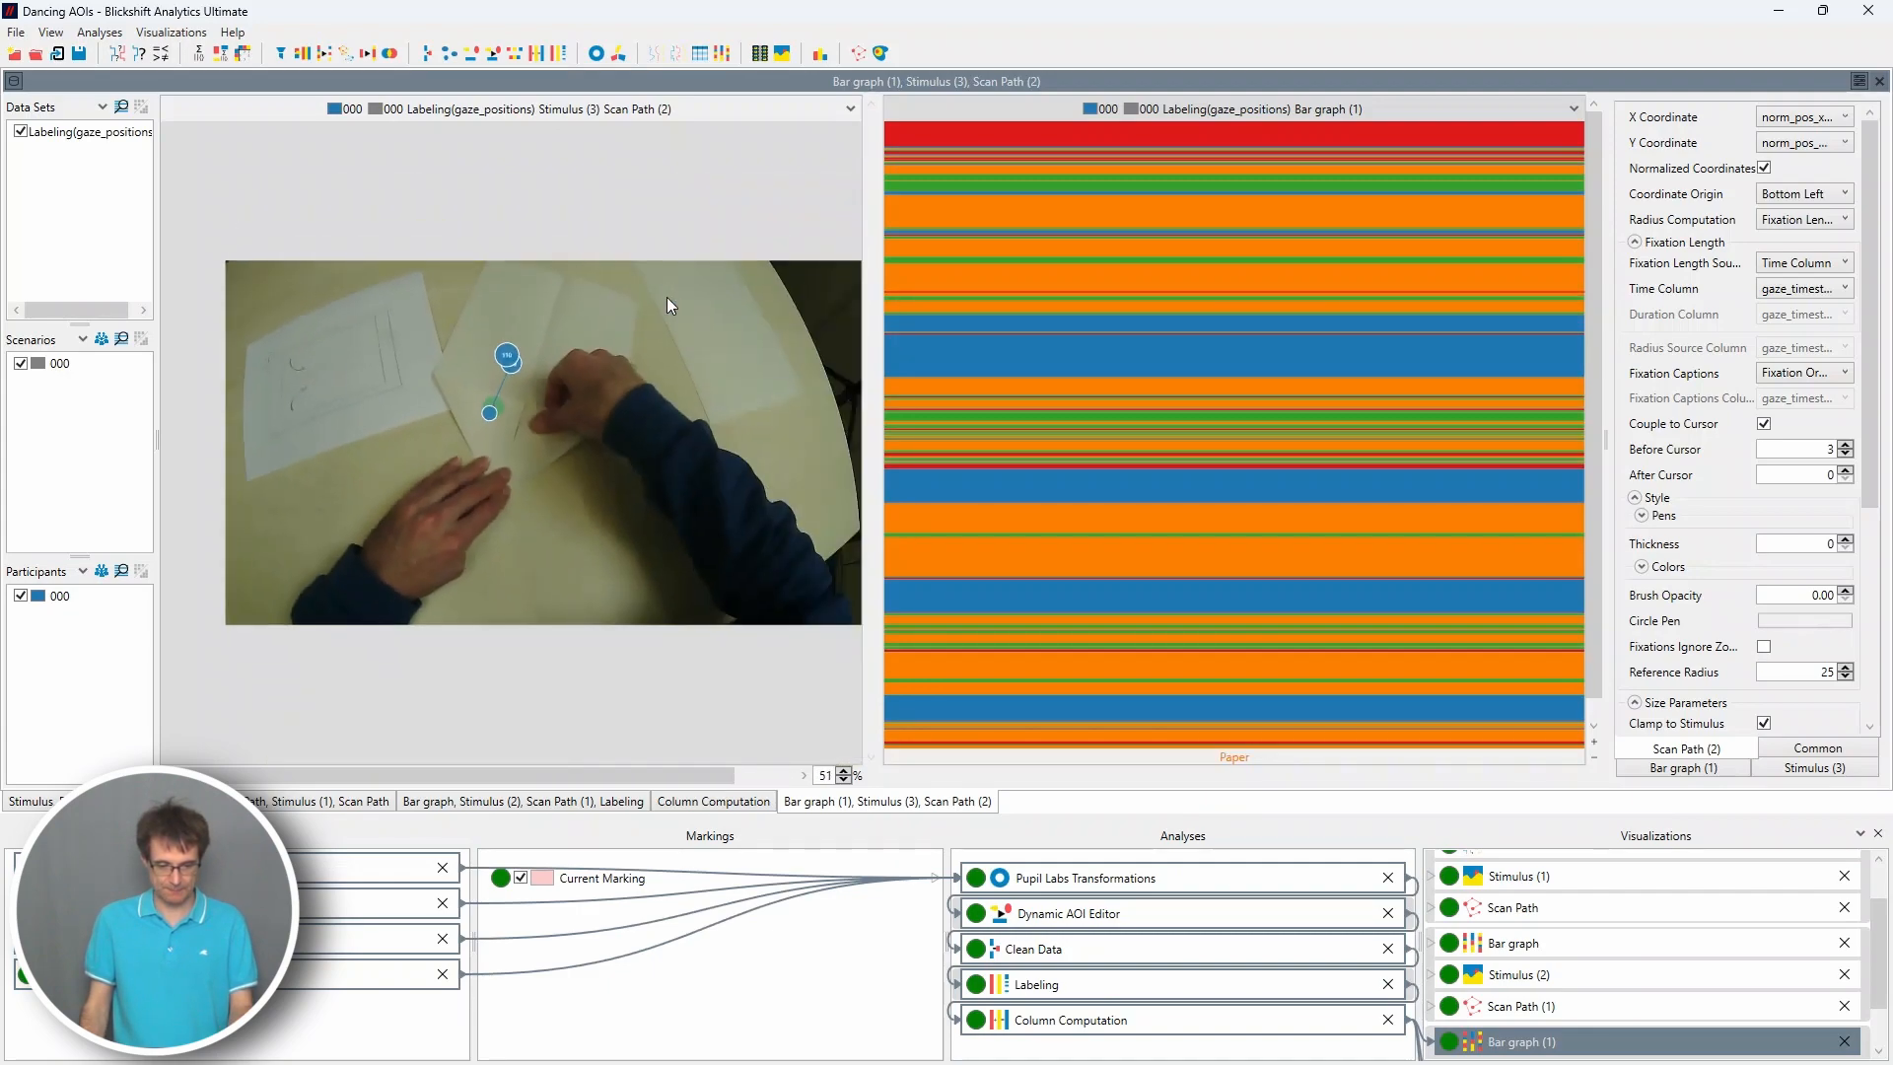
scroll(667, 298, down, 1)
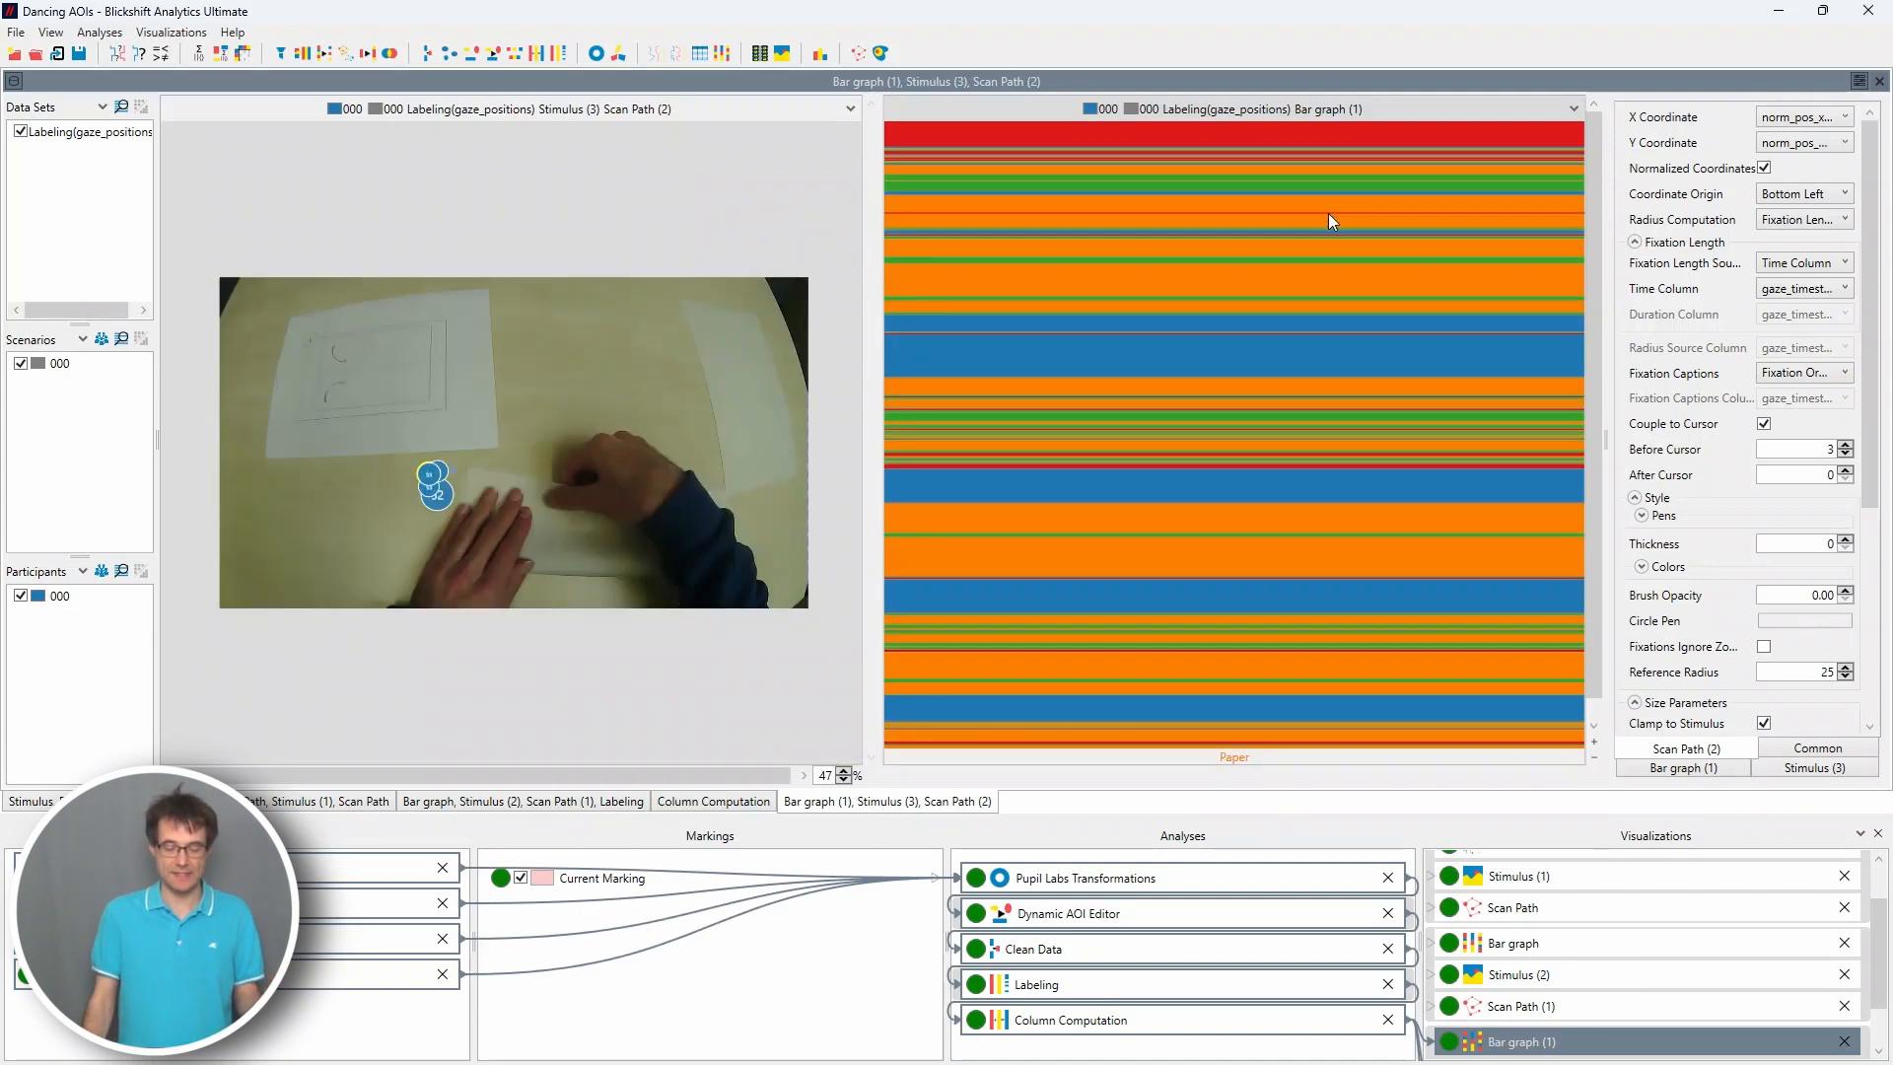